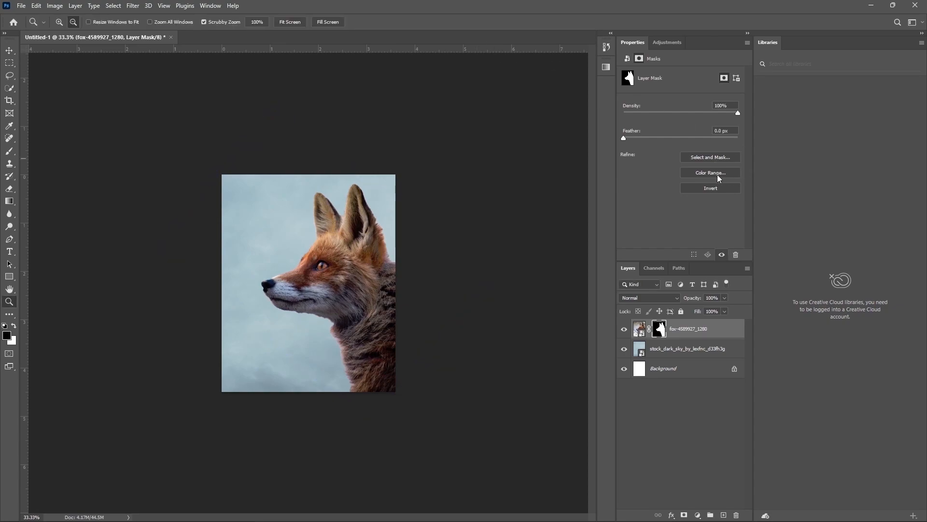
Step: Position the placed butterflies image over the fox's face, commit it and add a layer mask to it
left_click_drag(310, 292, 303, 295)
key("Return")
left_click(684, 514)
Step: Paint black on the butterflies layer's mask with a 300 px brush to hide the butterflies around the blue one near the fox's eye
left_click(10, 150)
left_click(50, 23)
left_click(50, 22)
left_click(67, 23)
key("Escape")
key("bracketright")
key("bracketright")
key("bracketright")
key("bracketright")
key("bracketright")
key("bracketright")
key("bracketright")
key("bracketright")
key("bracketright")
key("bracketright")
key("bracketright")
key("bracketright")
key("bracketright")
key("bracketright")
mouse_move(242, 245)
left_mouse_down()
mouse_move(246, 267)
mouse_move(265, 237)
mouse_move(238, 275)
mouse_move(255, 331)
mouse_move(315, 304)
mouse_move(328, 333)
mouse_move(385, 306)
mouse_move(379, 247)
mouse_move(355, 251)
left_mouse_up()
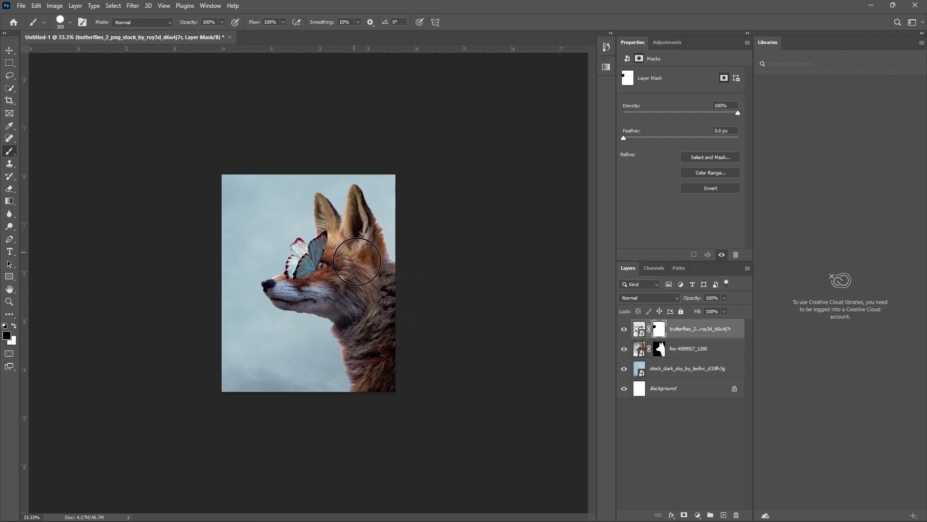
Step: Transform the butterflies layer, moving the visible butterfly into the sky above the fox's muzzle
left_click(639, 331)
key("ctrl+t")
left_click_drag(350, 266, 320, 238)
left_click_drag(361, 202, 321, 227)
key("Return")
Step: Clean up the butterflies layer's mask around the visible butterfly using the brush reduced to 100 px
left_click(659, 329)
key("bracketleft")
key("bracketleft")
key("bracketleft")
key("bracketleft")
key("bracketleft")
key("bracketleft")
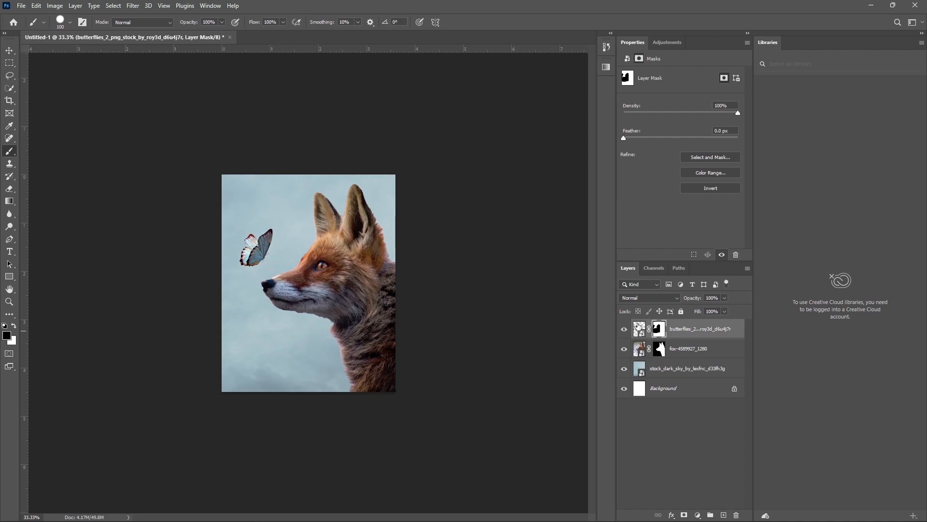
Step: Move the butterflies layer slightly down so the butterfly sits close to the tip of the fox's nose
left_click(640, 329)
key("ctrl+t")
left_click_drag(281, 254, 286, 276)
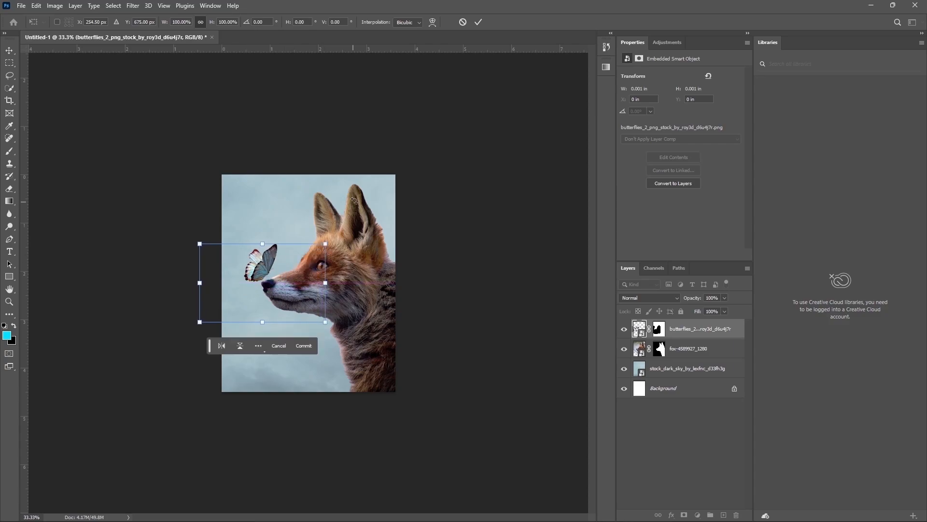
left_click(478, 21)
Step: Enlarge the butterfly to about 118%, rotate it about 4° clockwise and rest it on the fox's nose
left_click(9, 301)
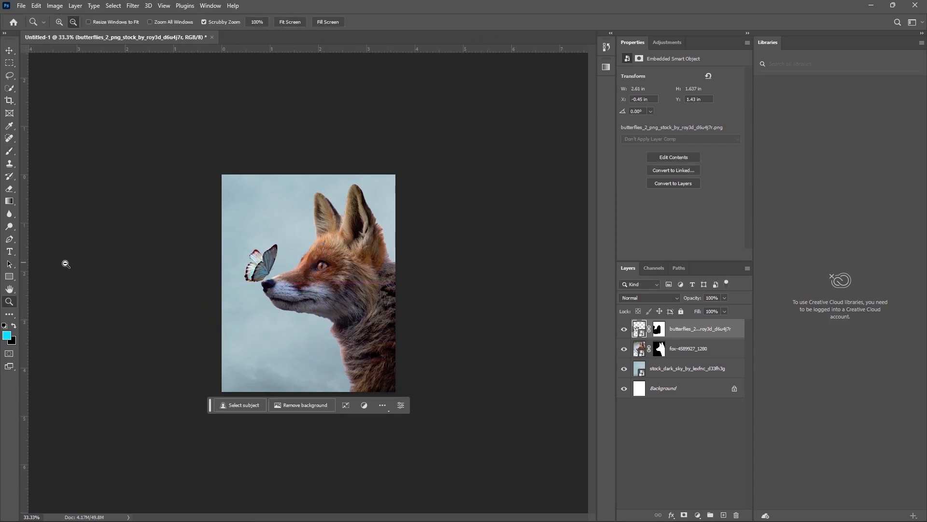
left_click(290, 22)
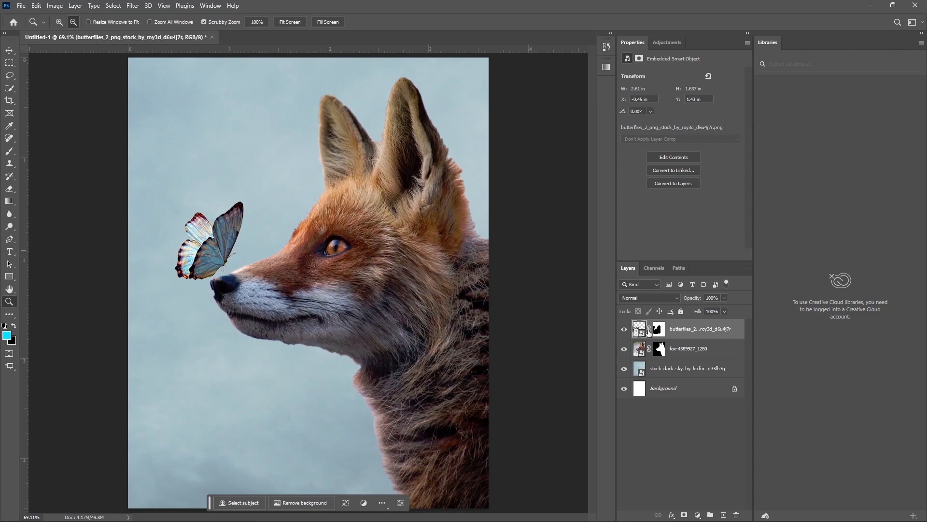
key("ctrl+t")
mouse_move(343, 203)
left_mouse_down()
mouse_move(359, 190)
mouse_move(334, 208)
mouse_move(367, 183)
mouse_move(331, 210)
mouse_move(338, 220)
left_mouse_up()
left_click_drag(401, 194, 408, 209)
left_click_drag(293, 241, 289, 239)
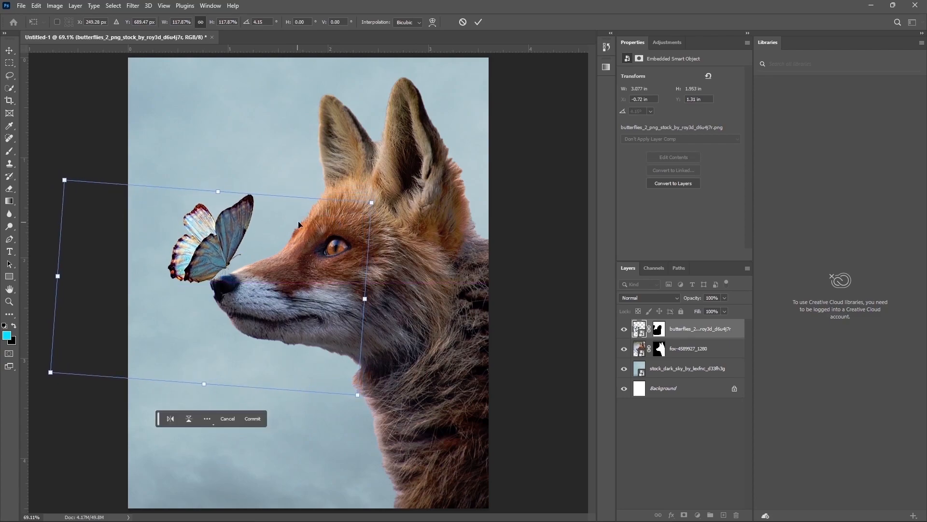
left_click(478, 21)
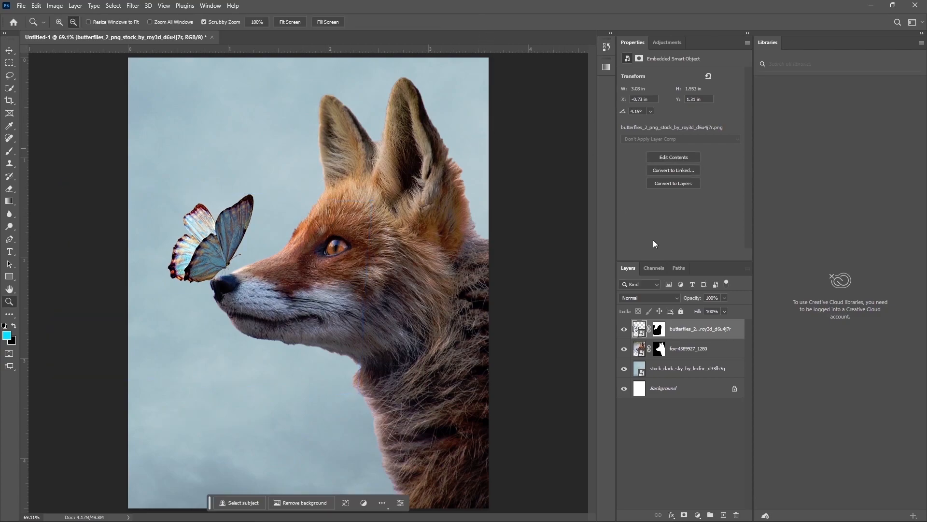
Step: Refine the fox's layer mask in Select and Mask by brushing along the fur edge of its throat and neck
left_click(659, 349)
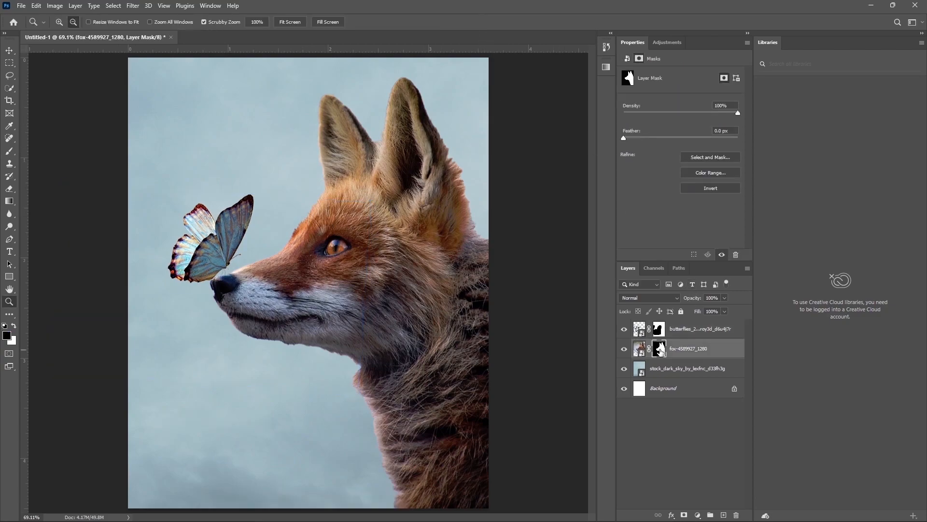
left_click(710, 157)
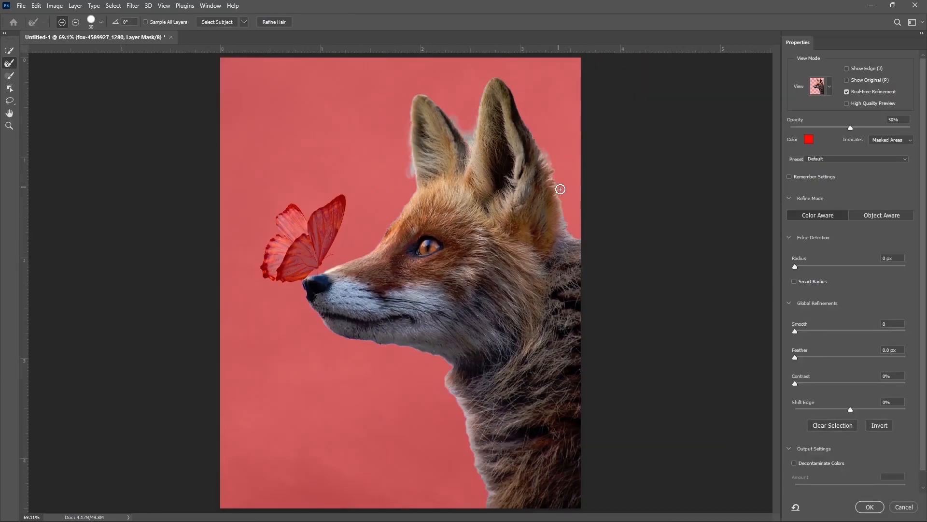
mouse_move(371, 351)
left_mouse_down()
mouse_move(445, 362)
mouse_move(487, 481)
left_mouse_up()
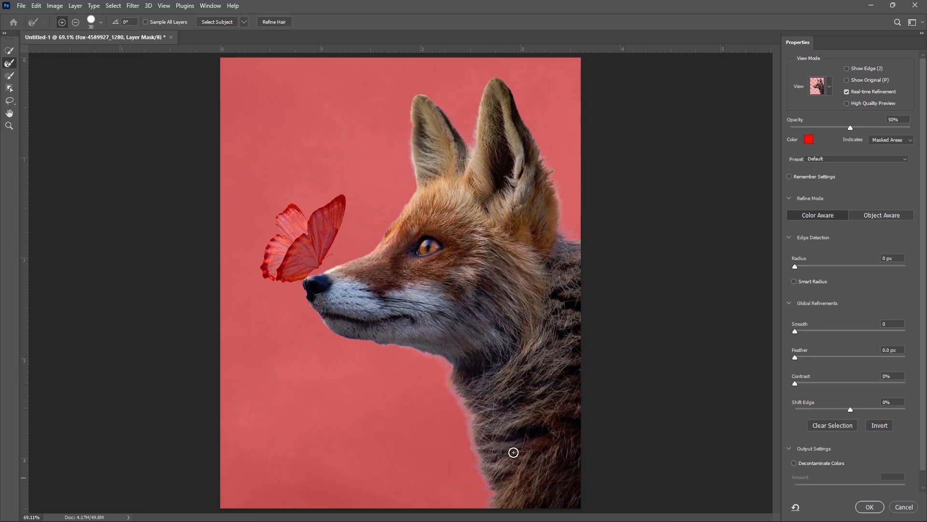
left_click(878, 506)
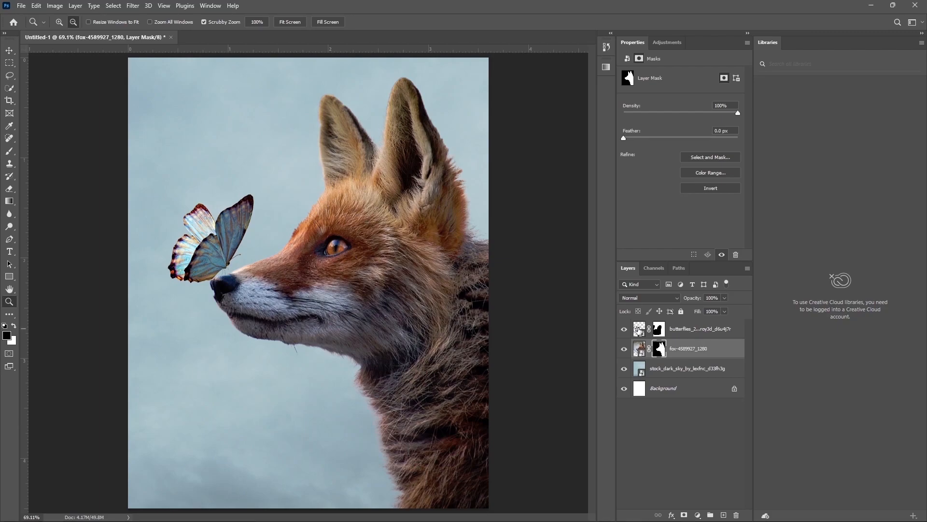
Step: Add a Photo Filter adjustment above the butterflies layer using Cooling Filter (82) with a density of 39%
left_click(695, 333)
left_click(697, 515)
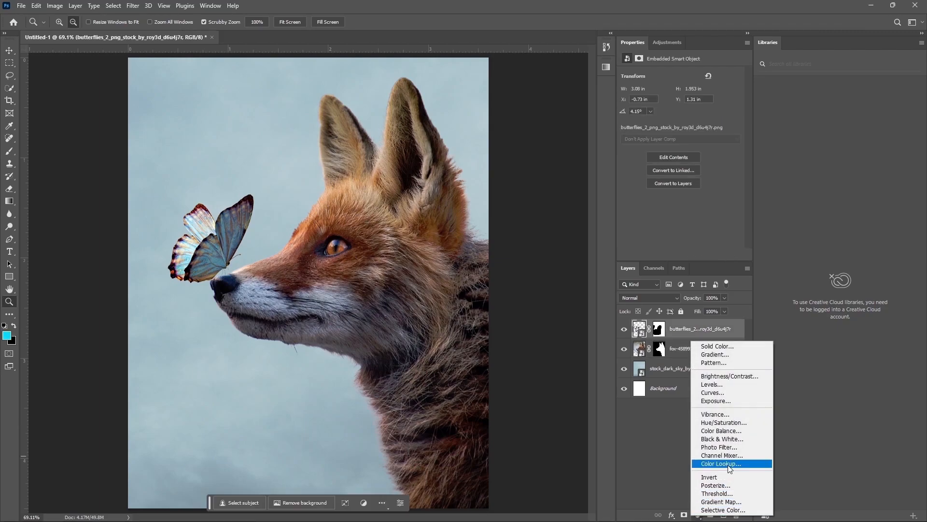
left_click(730, 448)
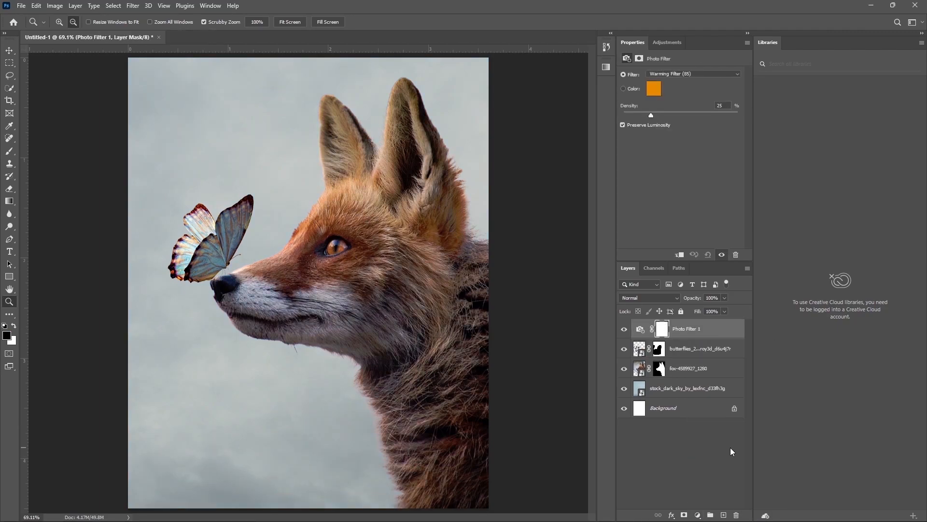
left_click(677, 75)
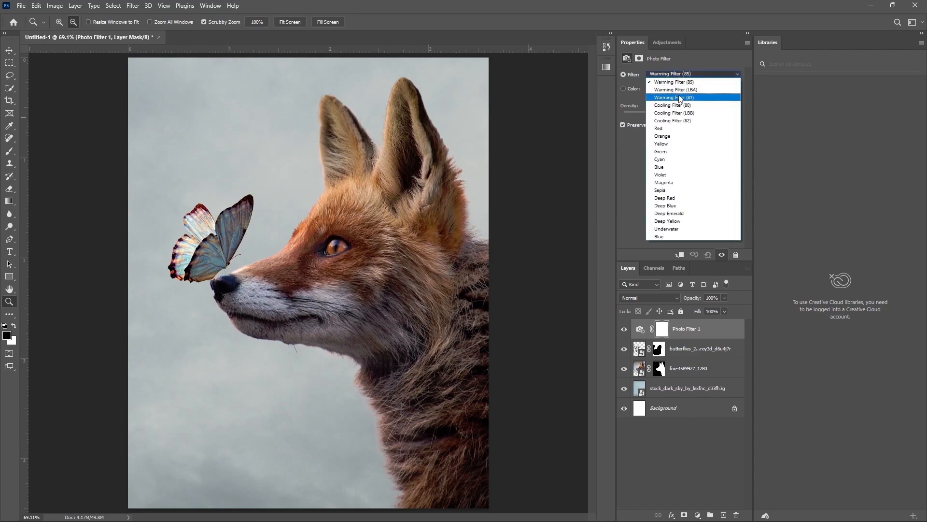
left_click(692, 120)
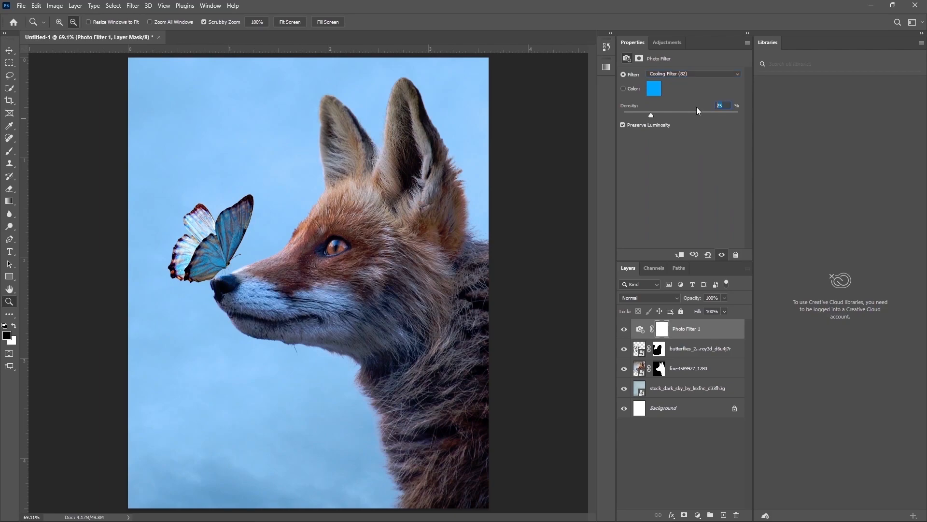
type("39")
Step: Add a Gradient Map adjustment on top using the red-to-green preset from Legacy Default Gradients
left_click(698, 514)
left_click(710, 500)
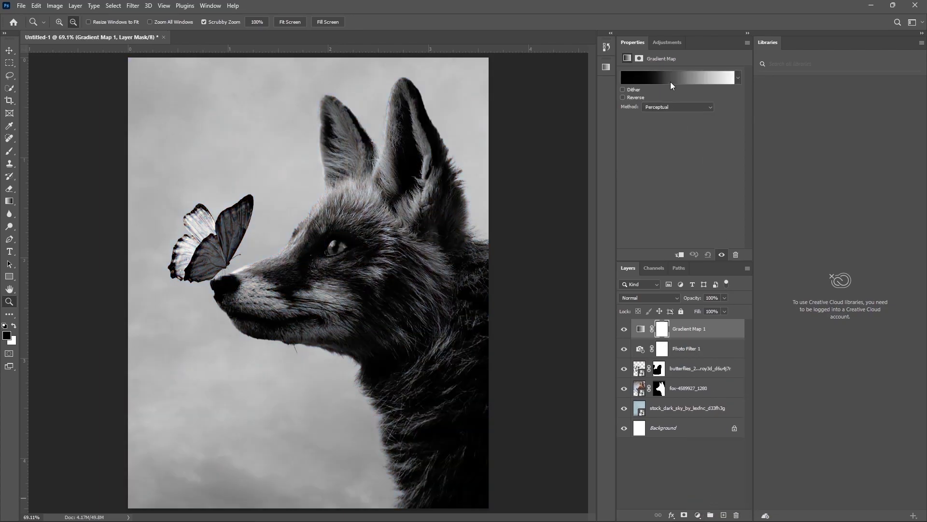
left_click(671, 82)
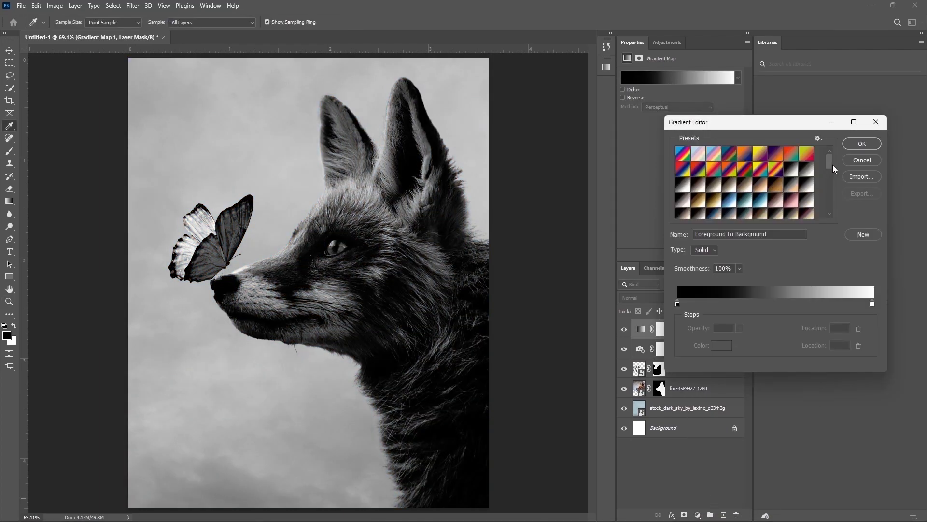
left_click_drag(832, 166, 844, 210)
left_click(680, 211)
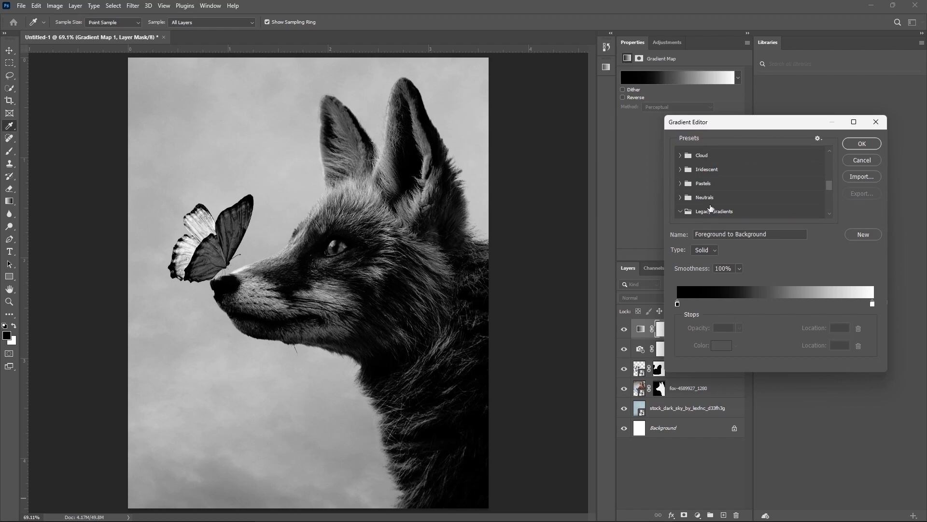
scroll(768, 198, "down", 2)
left_click(689, 180)
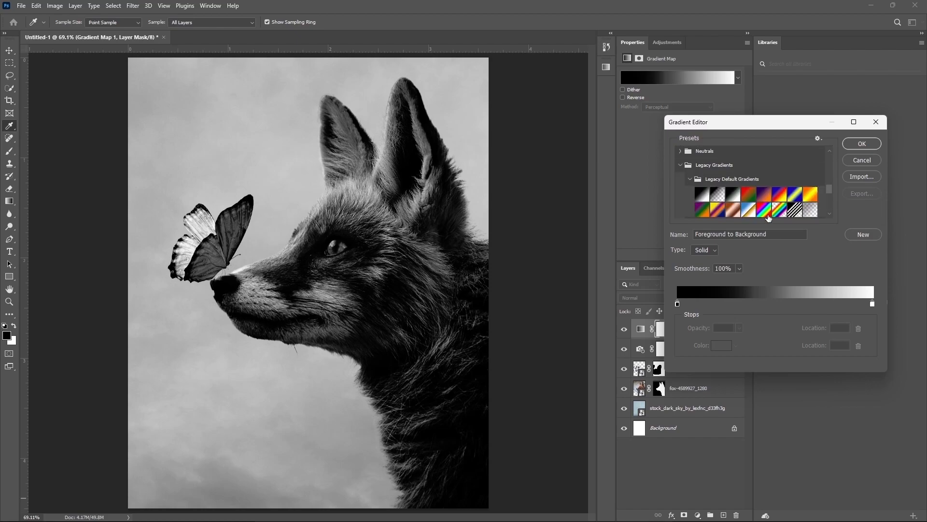
left_click(749, 193)
left_click(863, 143)
Step: Blend the gradient map layer with Overlay at 20% opacity
left_click(649, 298)
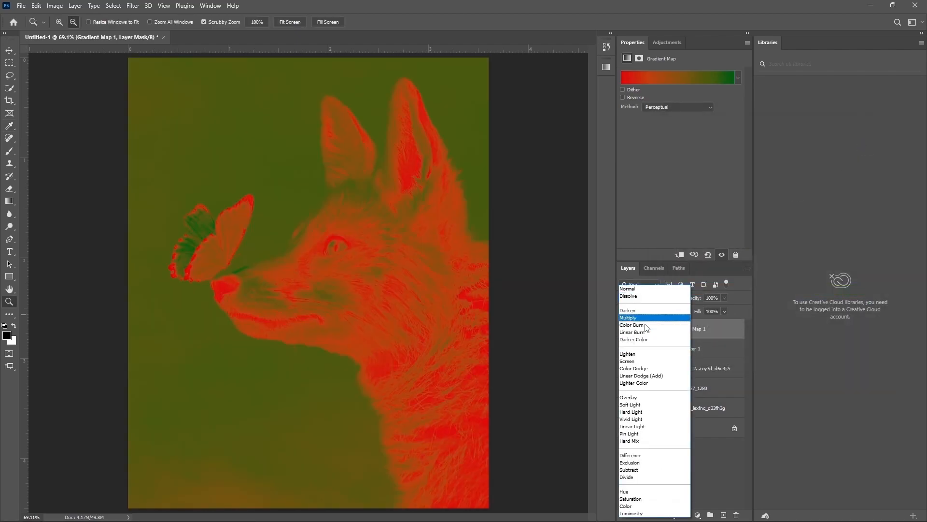
left_click(627, 398)
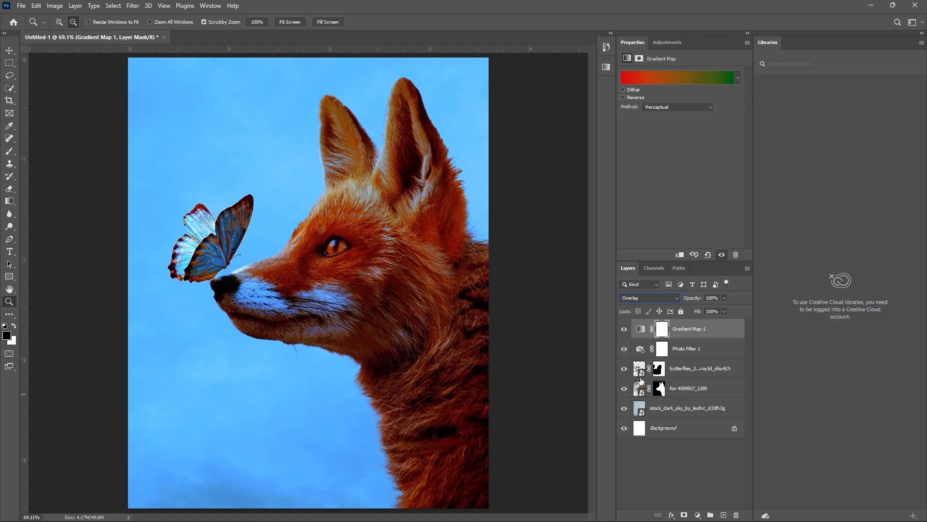
left_click_drag(720, 297, 684, 299)
type("20")
key("Return")
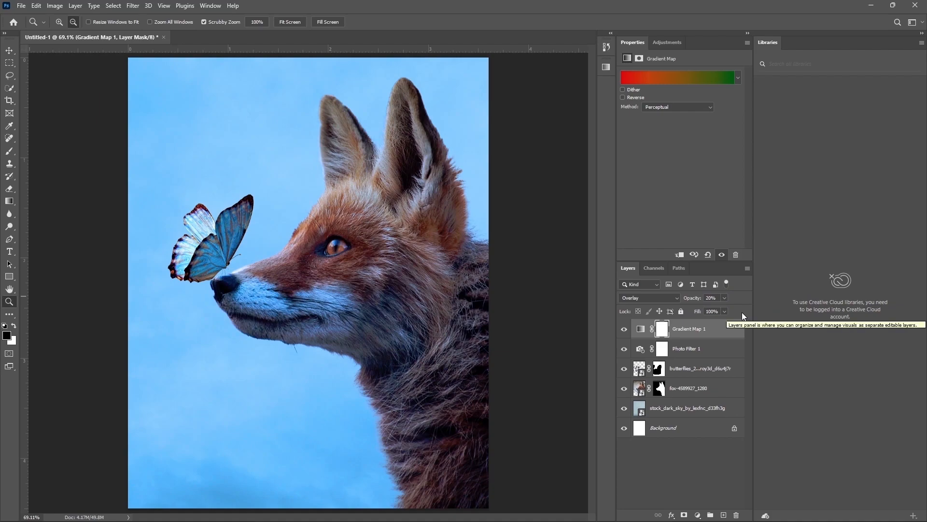
Step: Add a Color Lookup adjustment with the Crisp_Winter.look 3D LUT and set its opacity to 55%
left_click(698, 515)
left_click(721, 459)
left_click(671, 75)
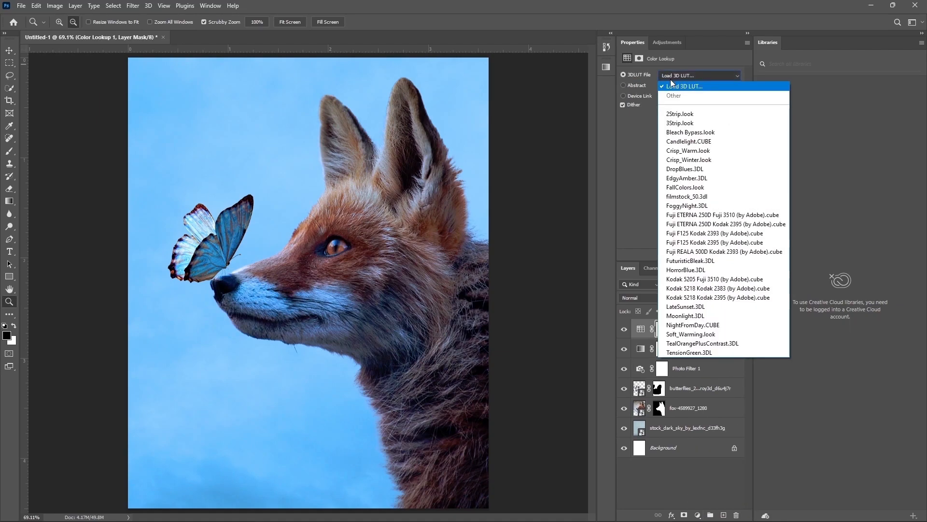
left_click(700, 159)
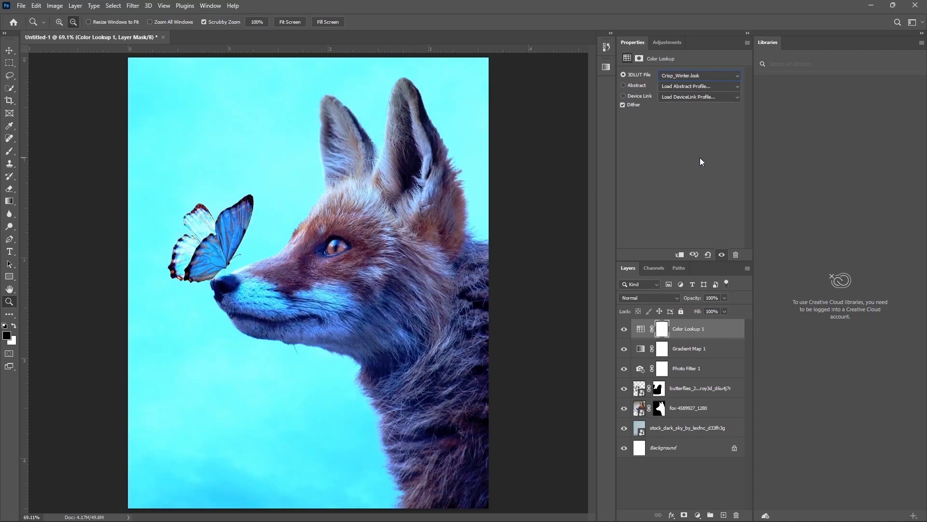
left_click(714, 298)
type("55")
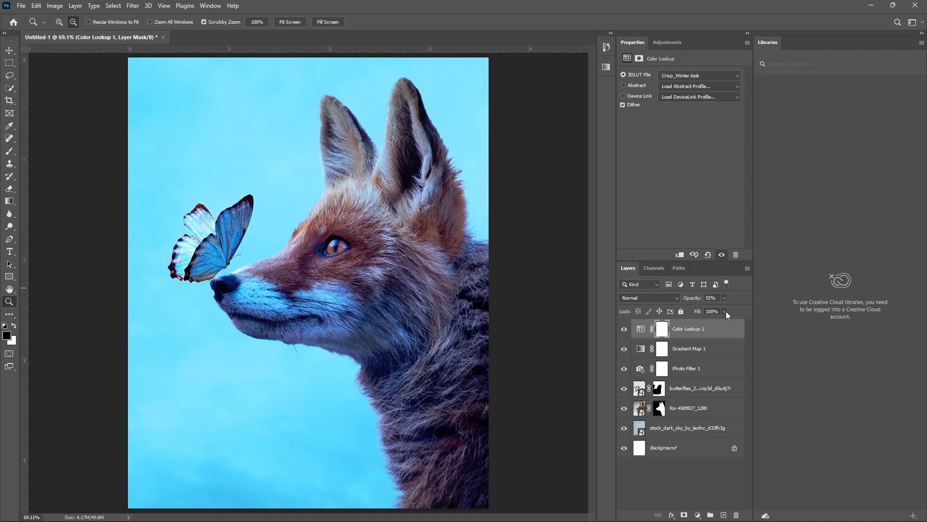
Step: Add a second Color Lookup adjustment with the TealOrangePlusContrast.3DL LUT and set its opacity to 24%
left_click(698, 515)
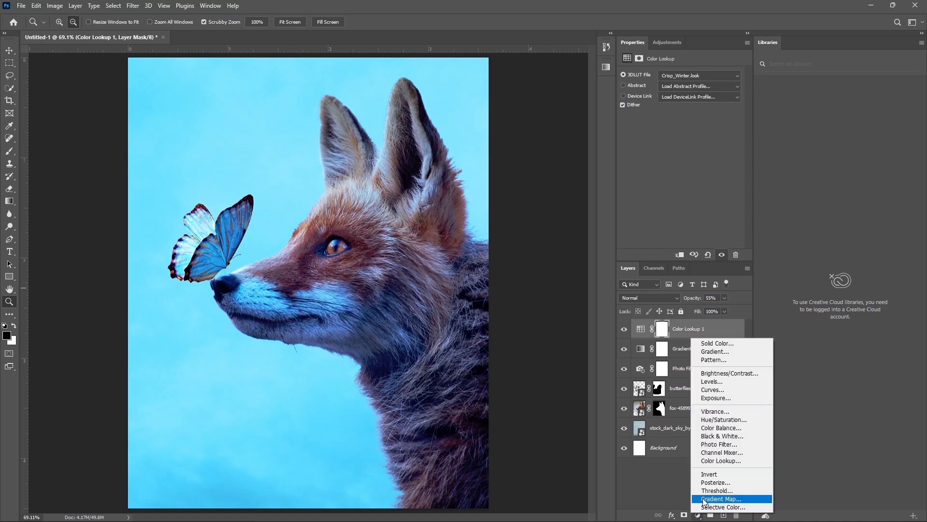
left_click(710, 460)
left_click(676, 75)
left_click(708, 343)
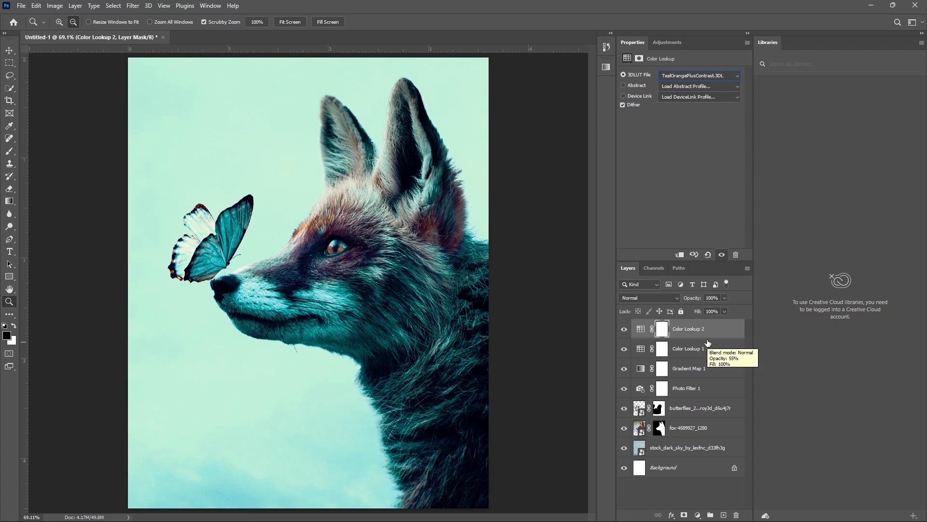
left_click(691, 298)
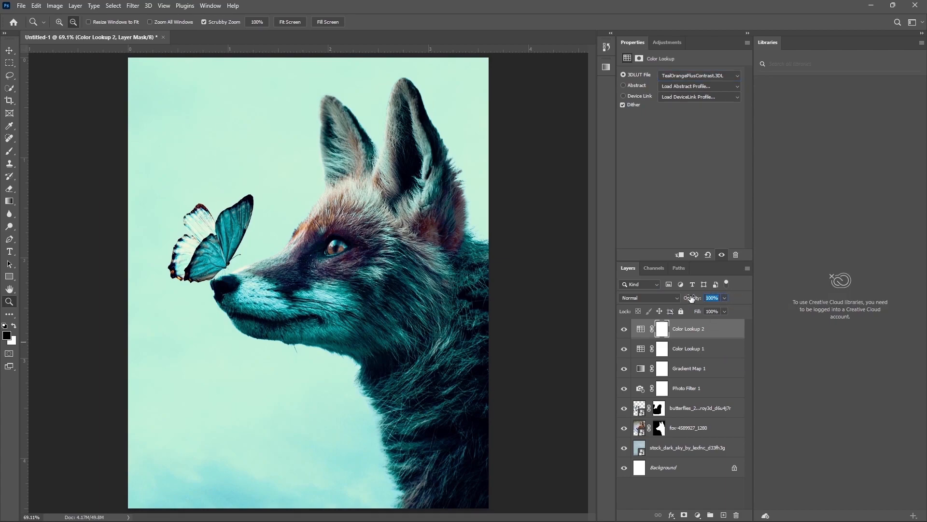
type("24")
key("Return")
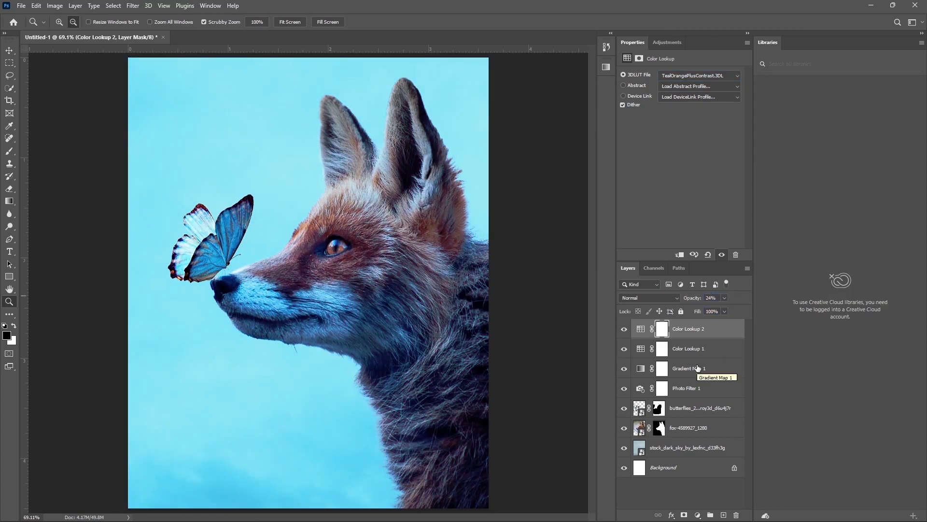
Step: Mask the second Color Lookup out of the image centre with one dab of a soft round 1200 px black brush
left_click(662, 330)
key("b")
left_click(70, 24)
left_click(52, 78)
key("Return")
key("]")
key("]")
key("]")
key("]")
key("]")
key("]")
key("[")
key("[")
left_click(317, 252)
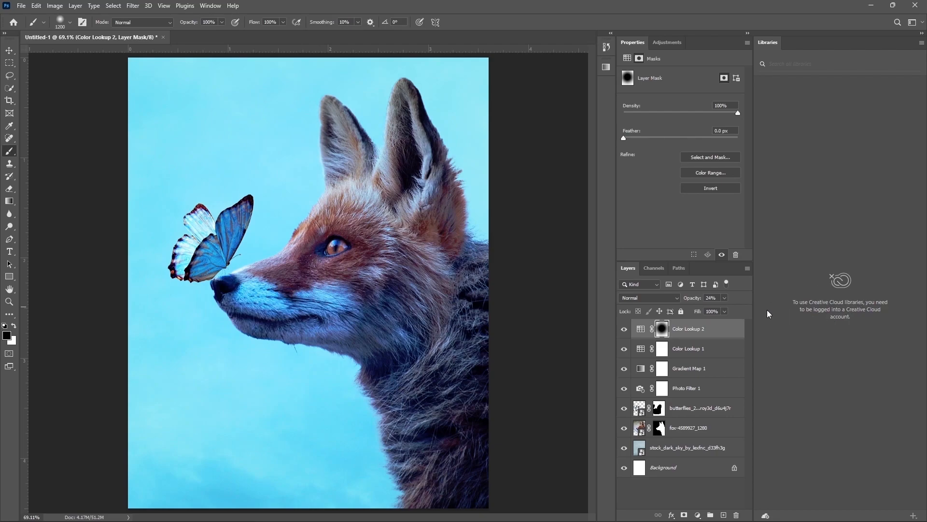
Step: Add a Gradient fill layer on top, setting both color stops of its fade-to-transparent gradient to 000000
left_click(697, 516)
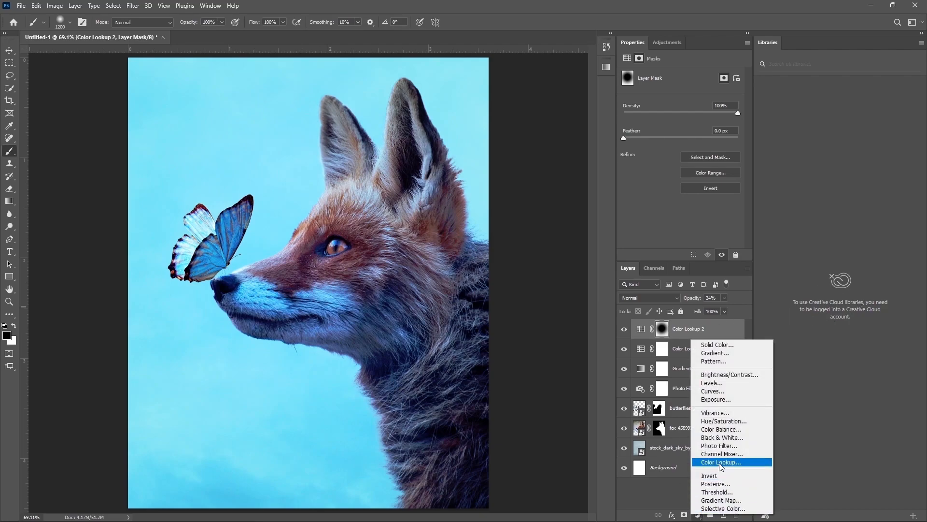
left_click(725, 357)
left_click(694, 124)
left_click(677, 302)
left_click(721, 346)
type("000000")
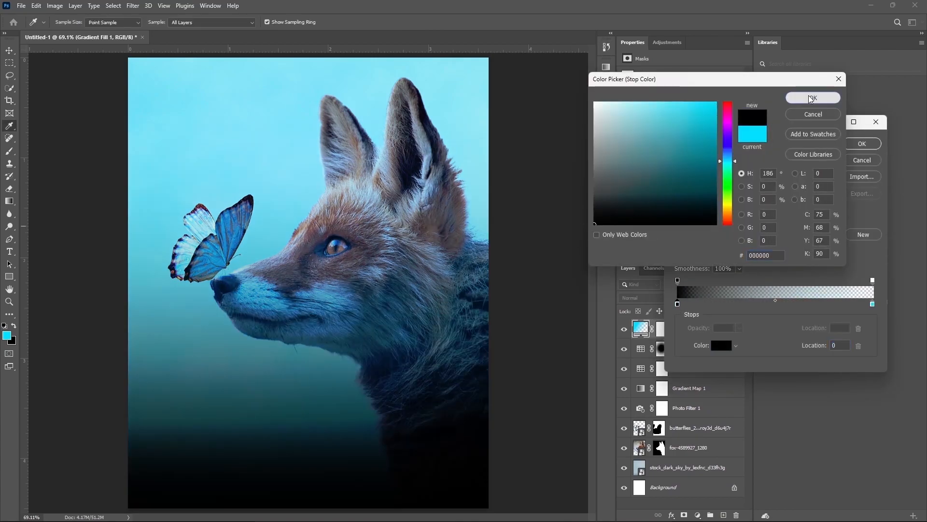
left_click(813, 97)
left_click(714, 349)
type("000000")
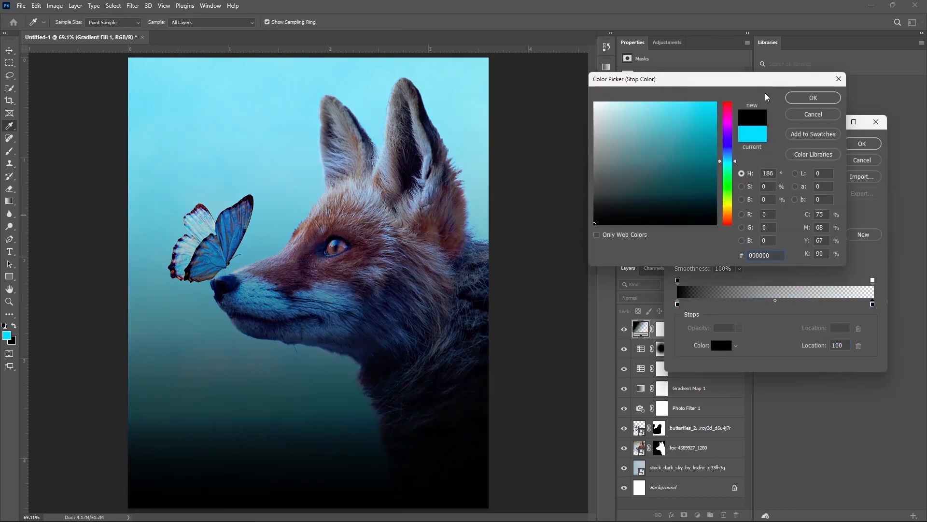
left_click(812, 98)
left_click(862, 144)
Step: Make the Gradient Fill a reversed radial gradient with a 94% scale and apply it
left_click(691, 138)
left_click(685, 148)
left_click(675, 186)
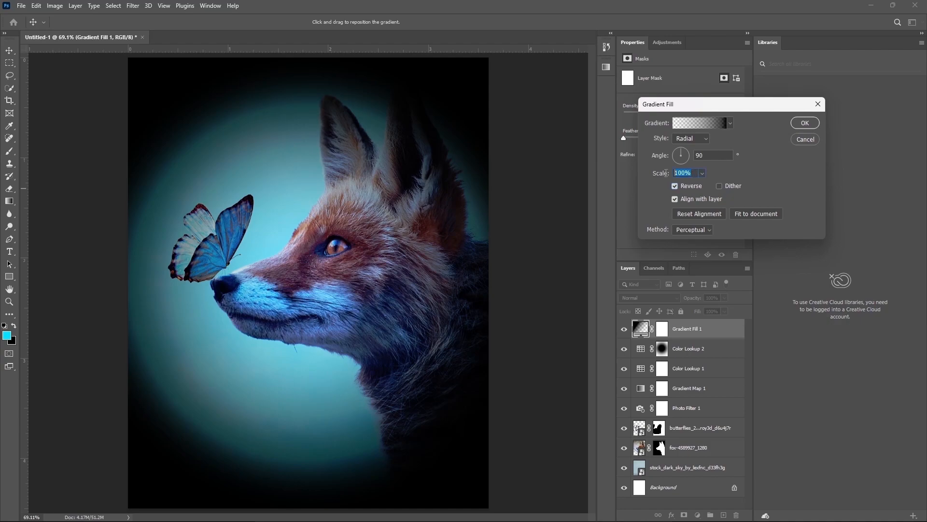
type("94")
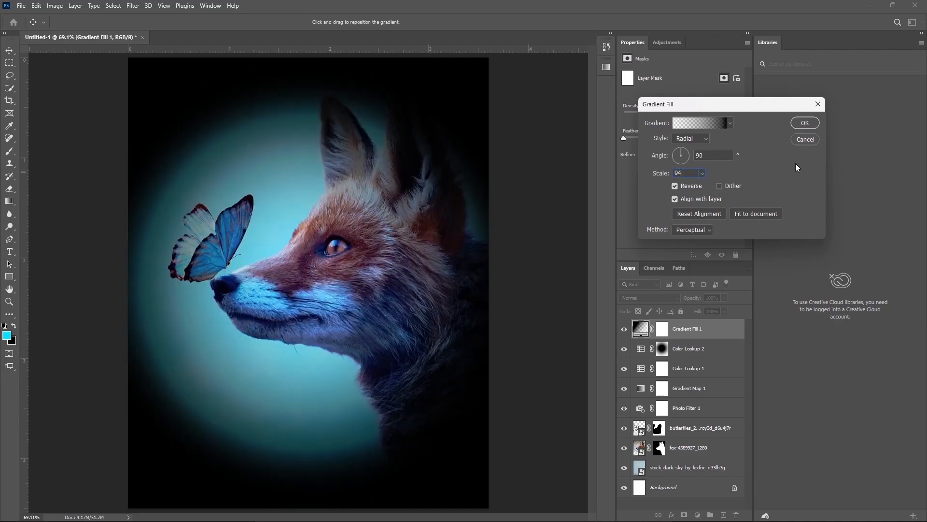
left_click(808, 123)
Step: Mask the Gradient Fill out of the image centre with dabs of a soft 1200 px black brush
left_click_drag(661, 348, 661, 329)
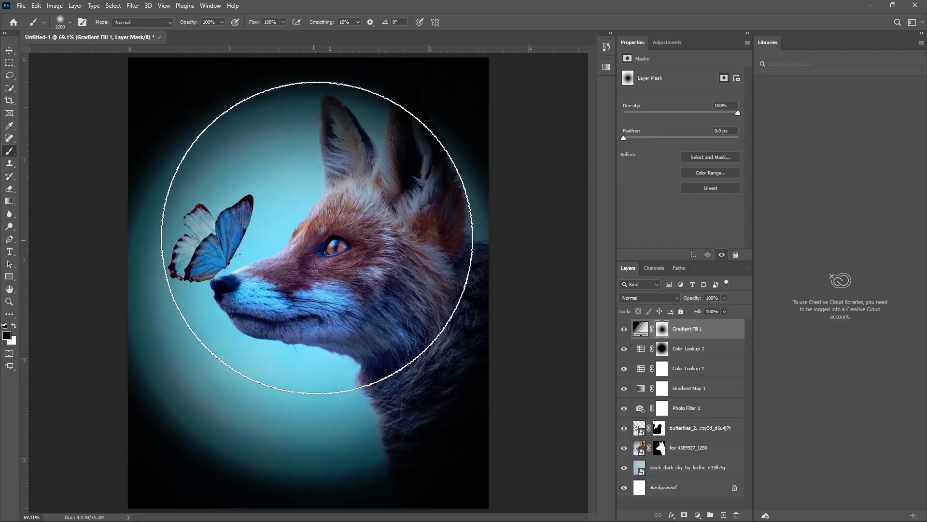
left_click(323, 243)
left_click(315, 321)
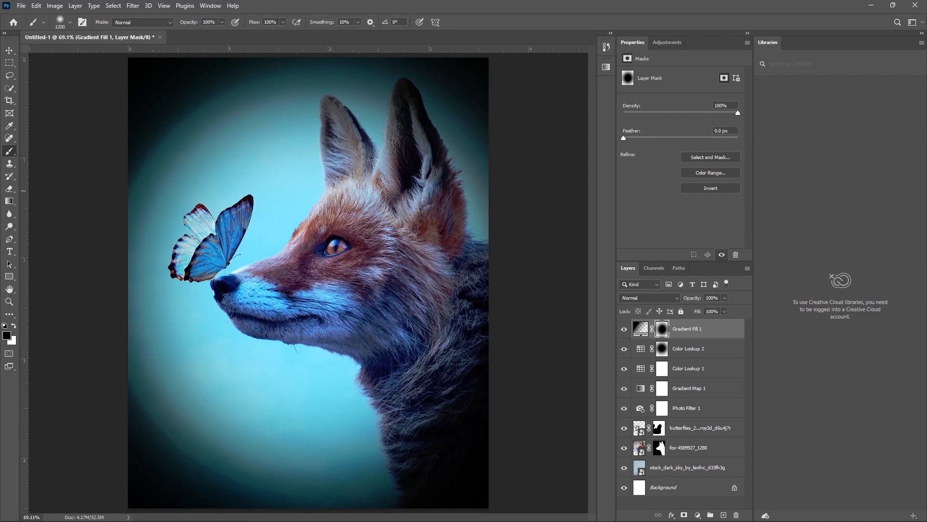
Step: Add a Color Balance adjustment on top with midtones Cyan-Red at +15
left_click(698, 515)
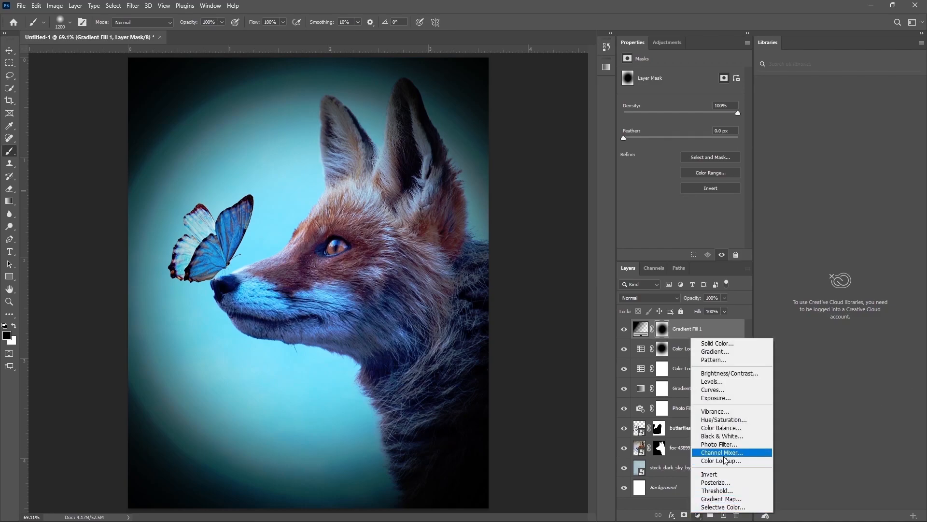
left_click(737, 427)
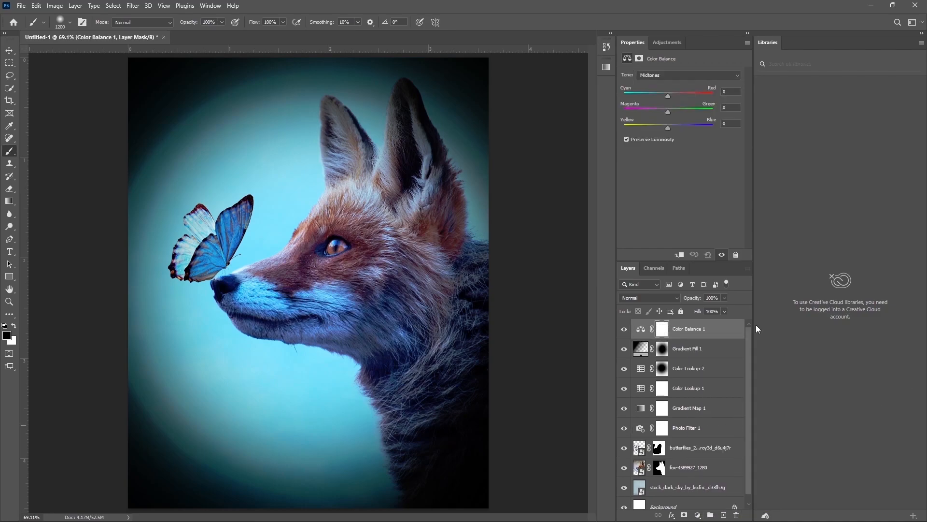
key("1")
key("5")
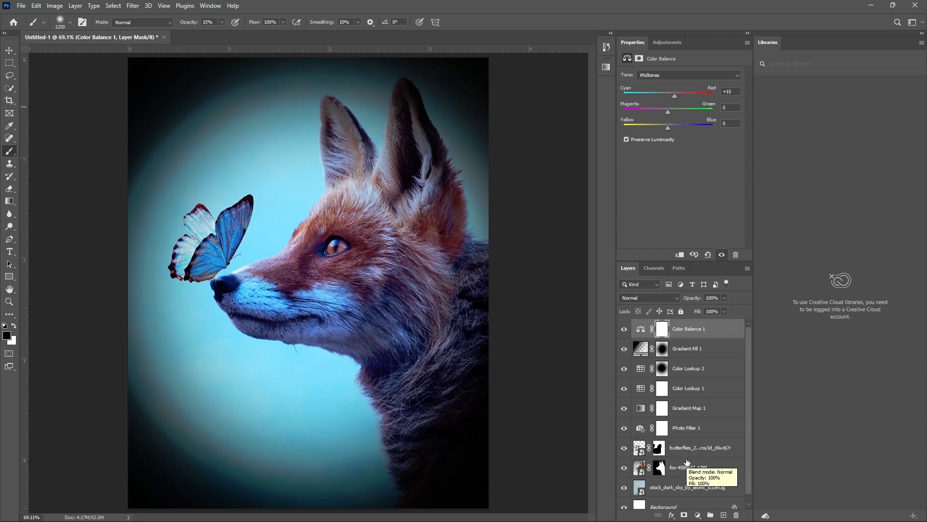
Step: Add a Curves adjustment with a point at input 140, output 203, set its opacity to 86%, and compare before and after
left_click(697, 514)
left_click(715, 392)
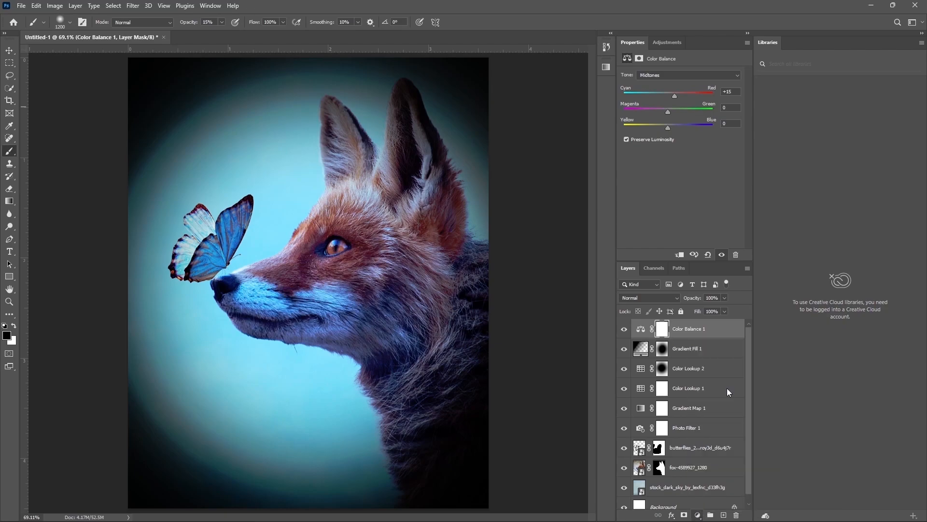
left_click_drag(694, 139, 694, 150)
type("140")
type("203")
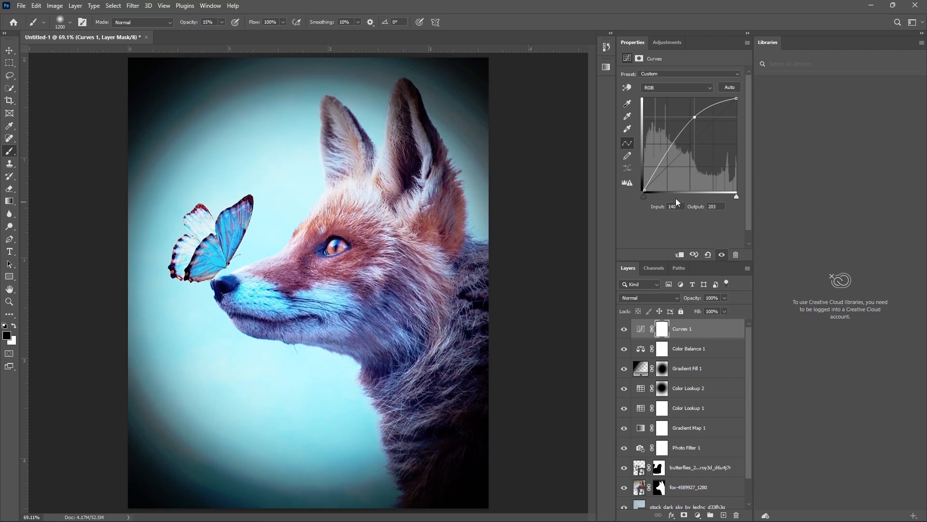
type("86")
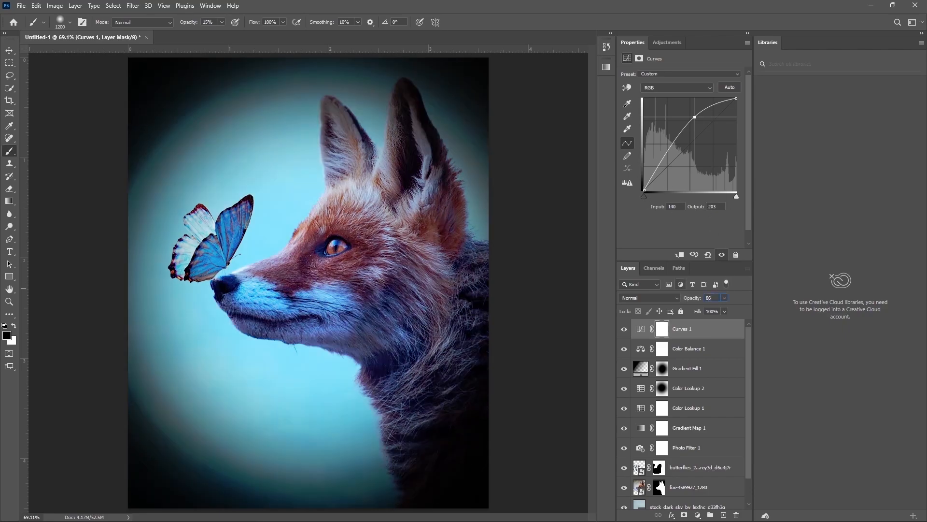
left_click(625, 328)
left_click(625, 329)
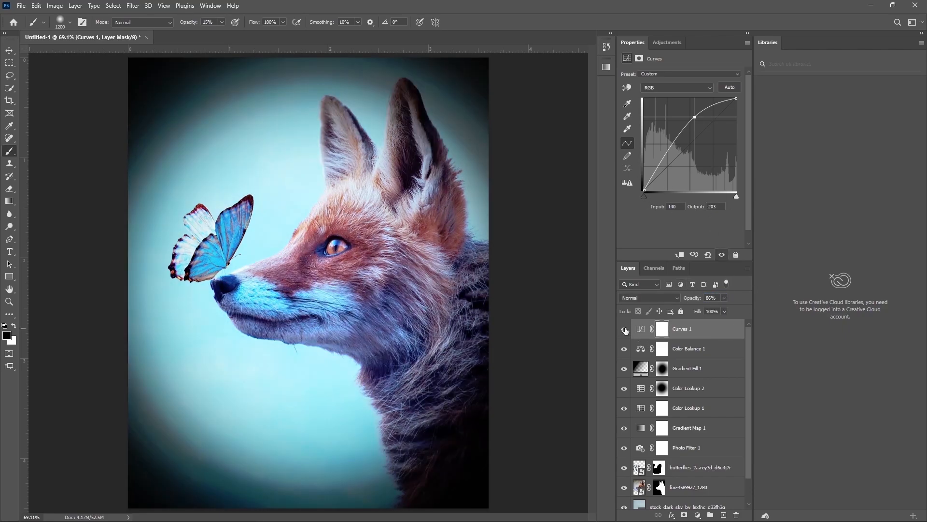
Step: Mask the Curves brightening off the image's right edge behind the fox with a soft 600 px black brush at 100% opacity
key("bracketleft")
key("bracketleft")
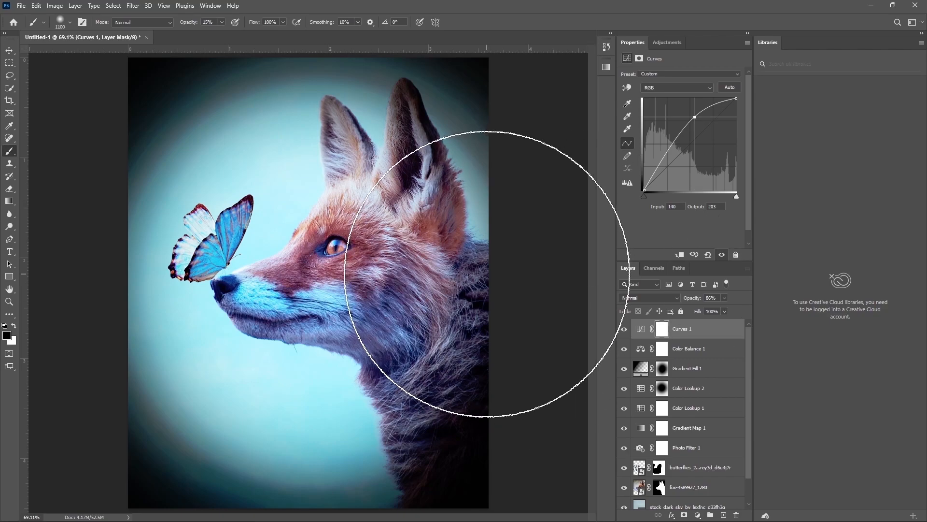
key("bracketleft")
key("bracketleft")
key("bracketleft")
key("bracketleft")
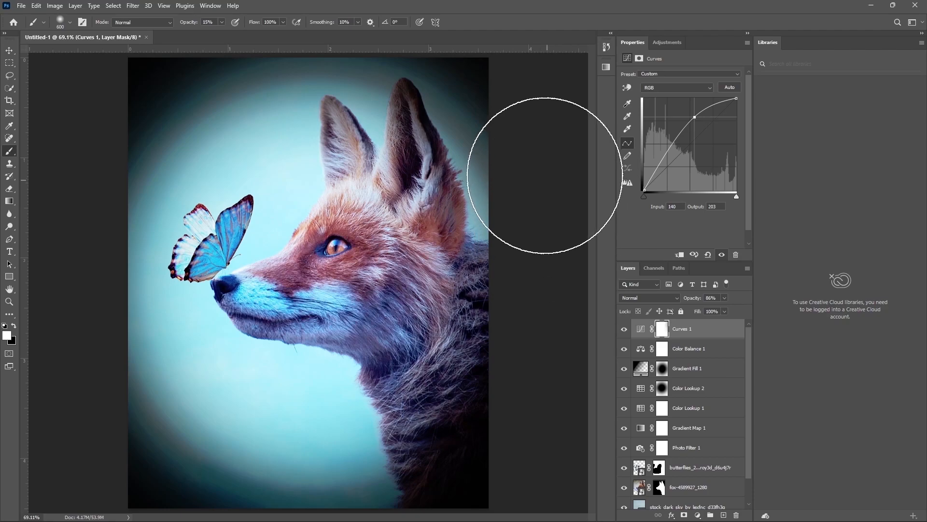
left_click(662, 329)
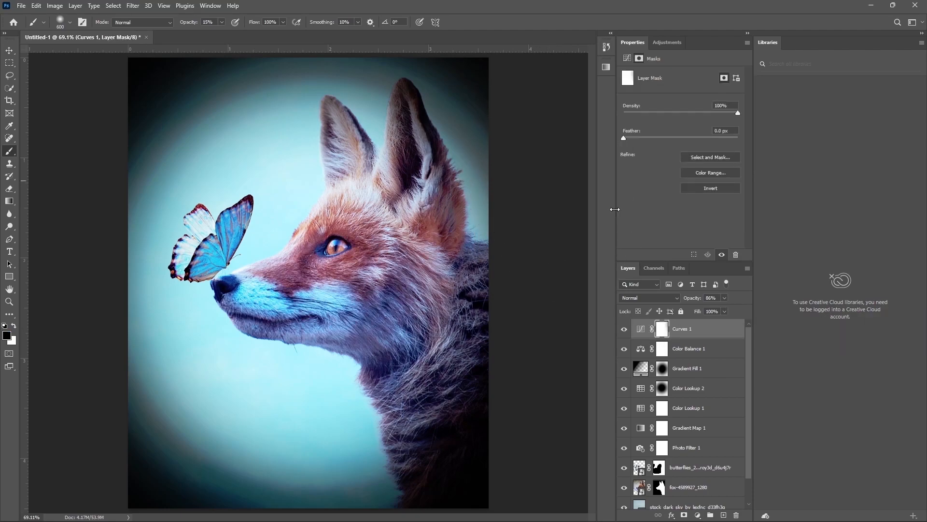
left_click(222, 22)
left_click_drag(228, 34, 264, 34)
mouse_move(502, 198)
left_mouse_down()
mouse_move(530, 271)
mouse_move(500, 367)
left_mouse_up()
left_click_drag(522, 425, 516, 435)
left_click_drag(497, 156, 471, 110)
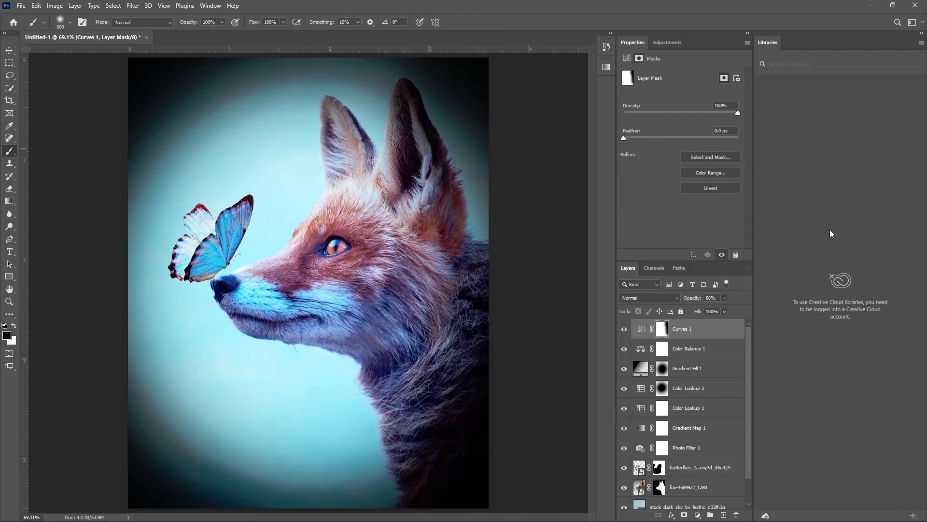
Step: Add a second Color Balance with midtones Cyan-Red +54 and Yellow-Blue -18, topped by a Warming Filter (85) Photo Filter at 25% density
left_click(640, 329)
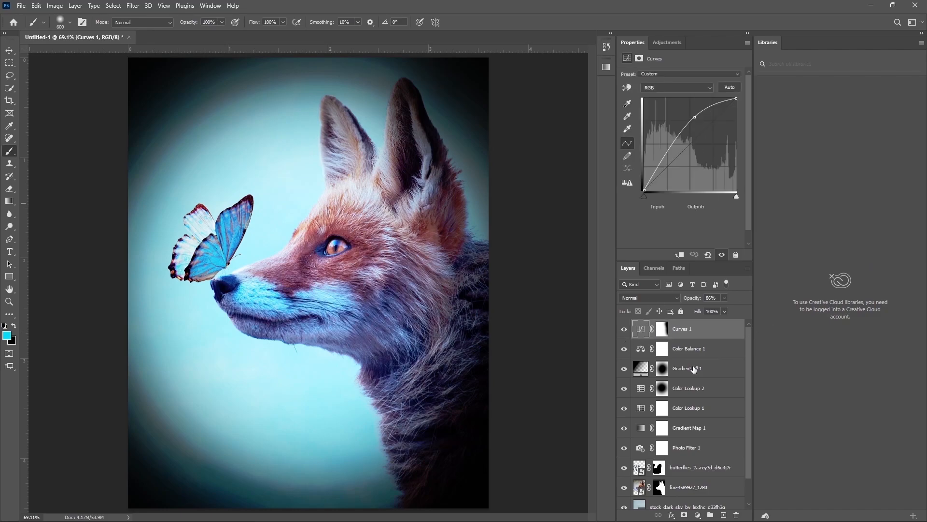
left_click(698, 515)
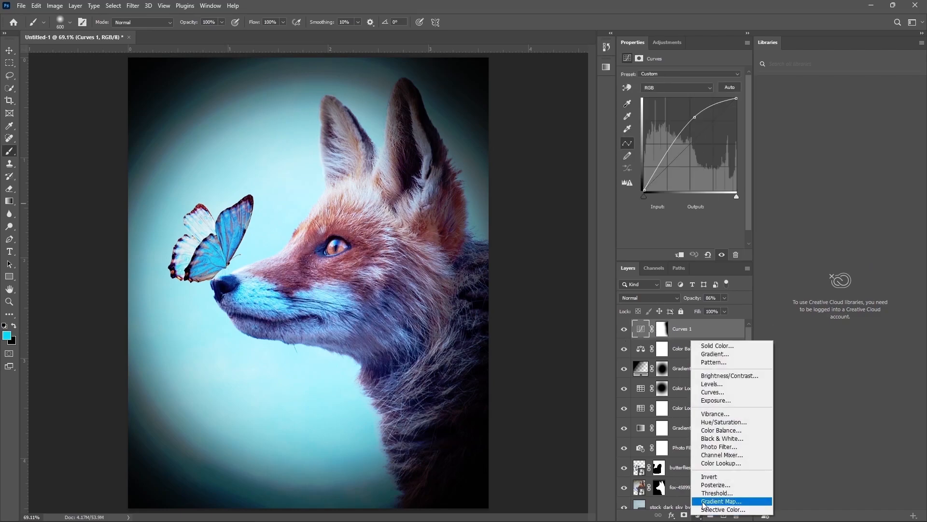
left_click(718, 433)
type("54")
key("Tab")
type("-18")
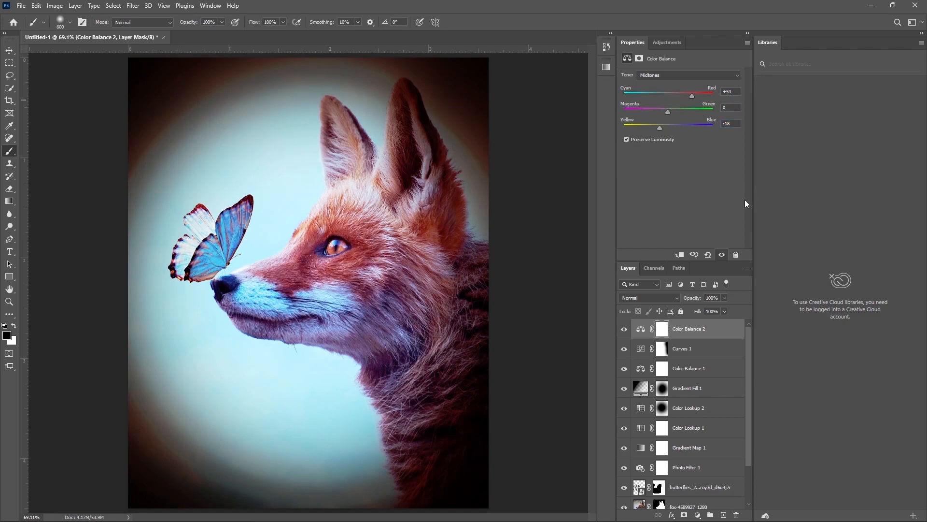
left_click(697, 515)
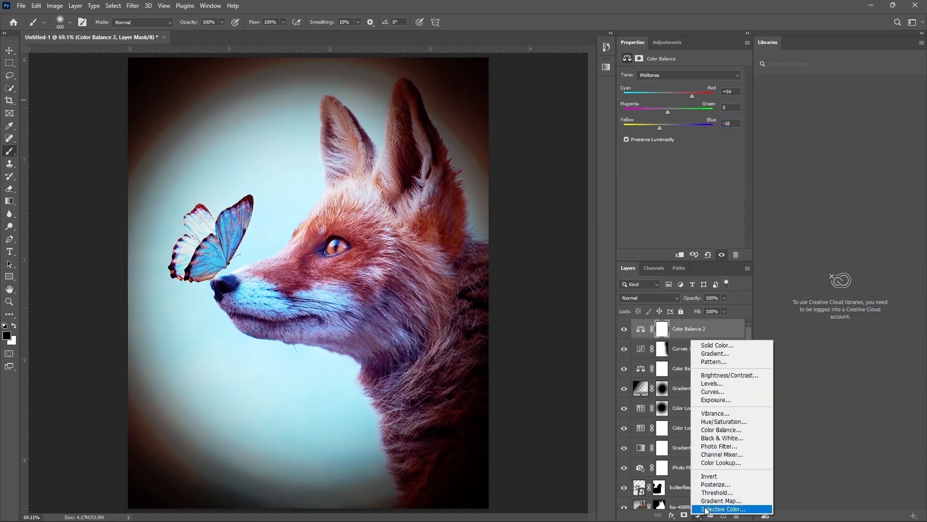
left_click(722, 446)
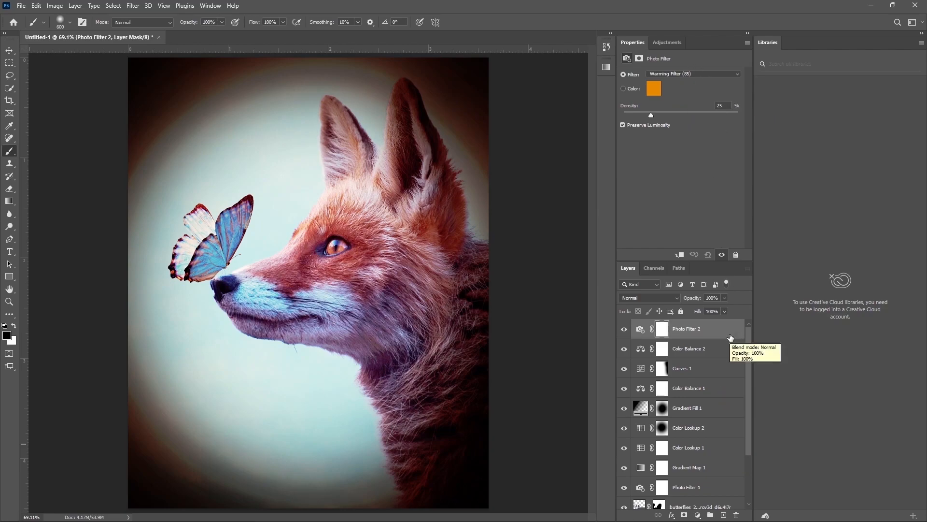
Step: Add a second Curves adjustment on top that darkens the image with a point at input 83, output 47
left_click(697, 514)
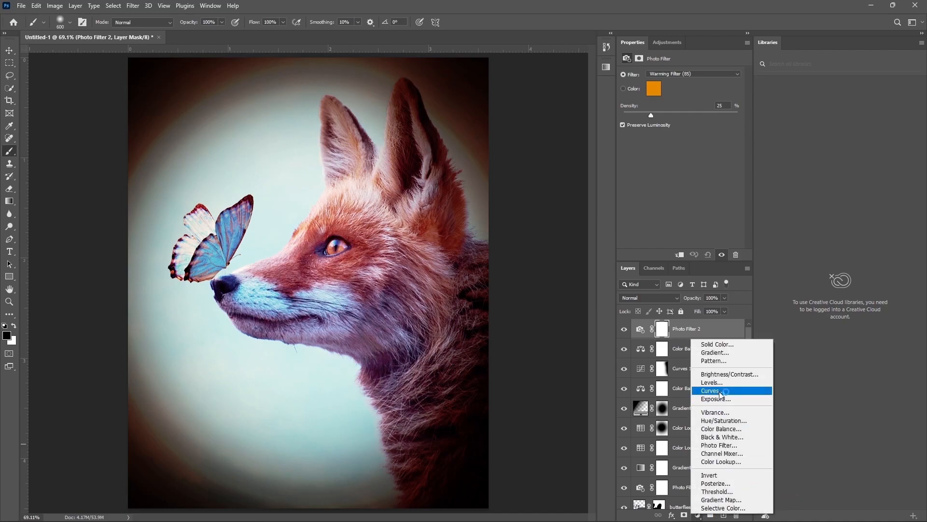
left_click(721, 395)
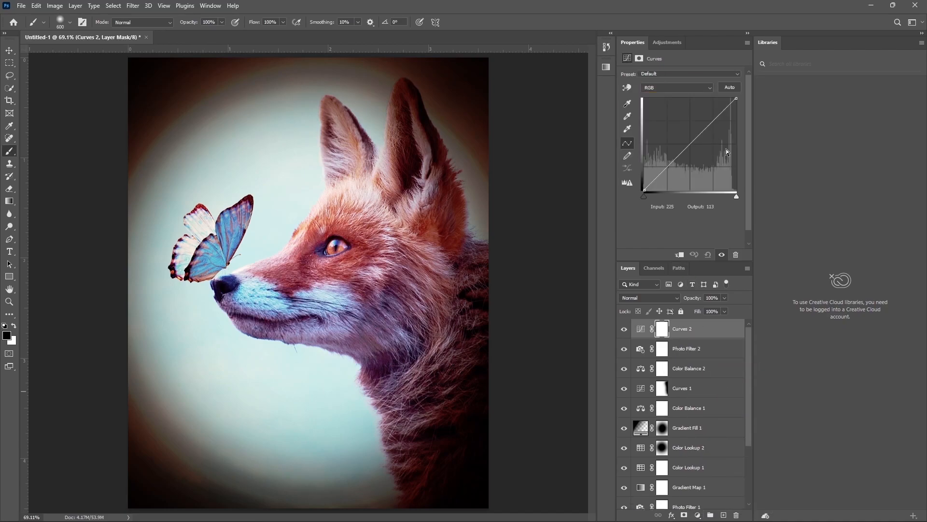
left_click_drag(692, 142, 692, 150)
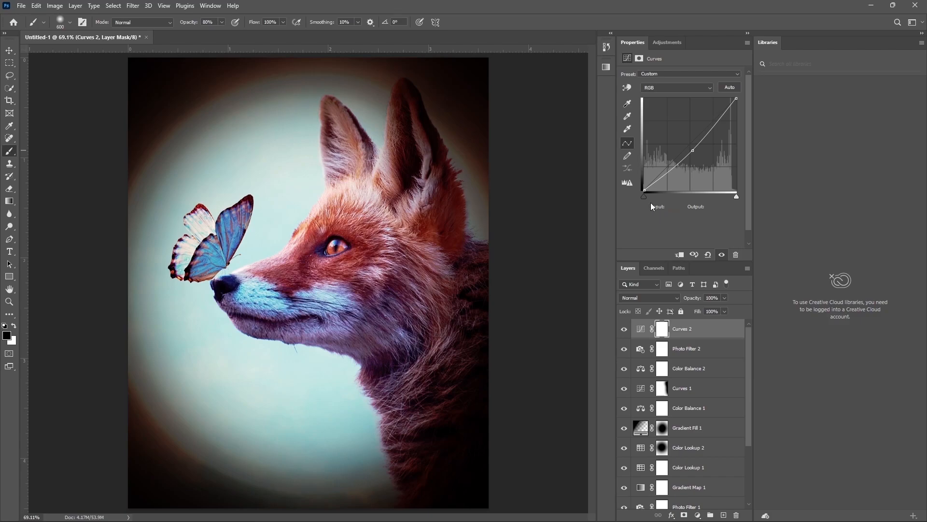
key("Tab")
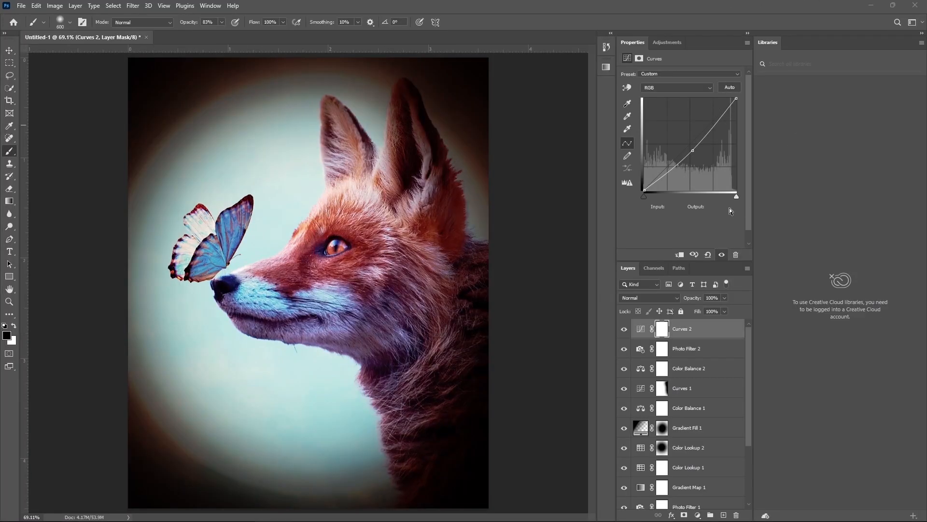
left_click_drag(693, 151, 698, 155)
type("83")
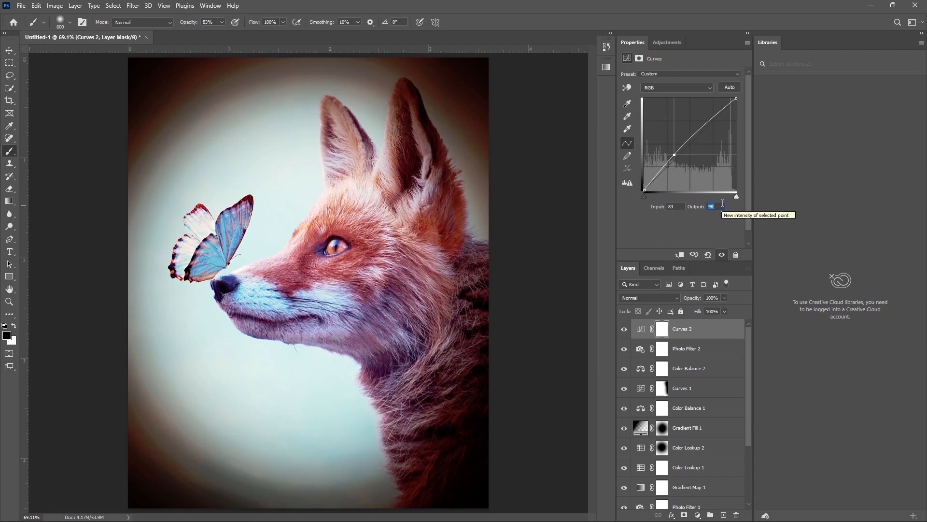
type("47")
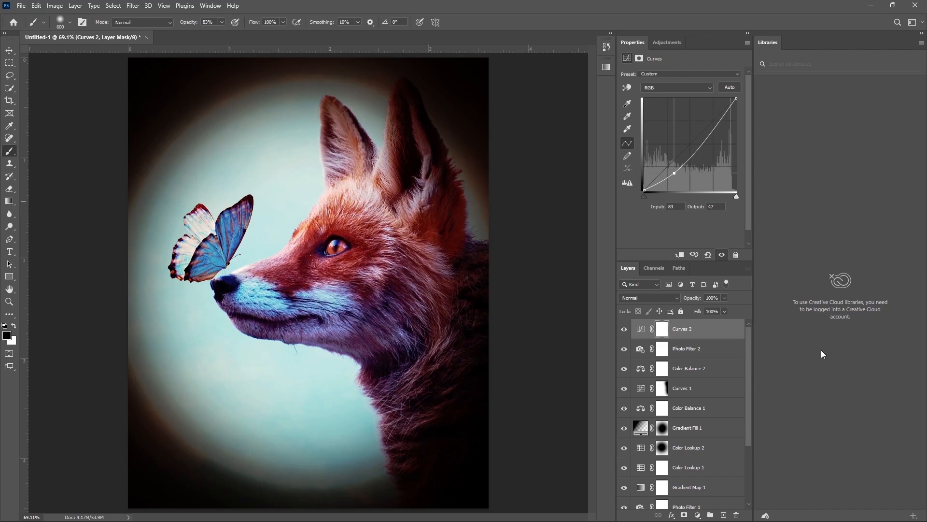
Step: Compare the second Curves before and after, then mask it off the fox's muzzle with one soft 600 px black dab at 83% opacity
left_click(624, 329)
left_click(624, 329)
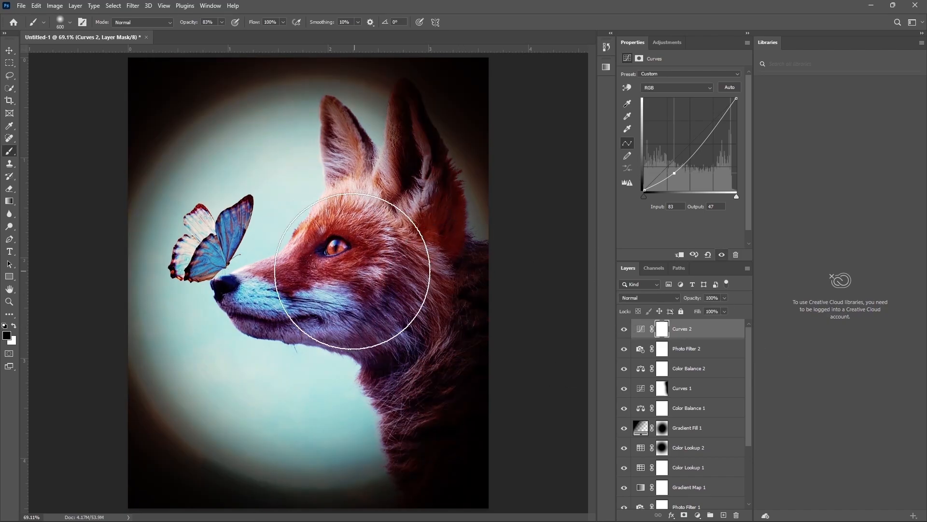
left_click(311, 276)
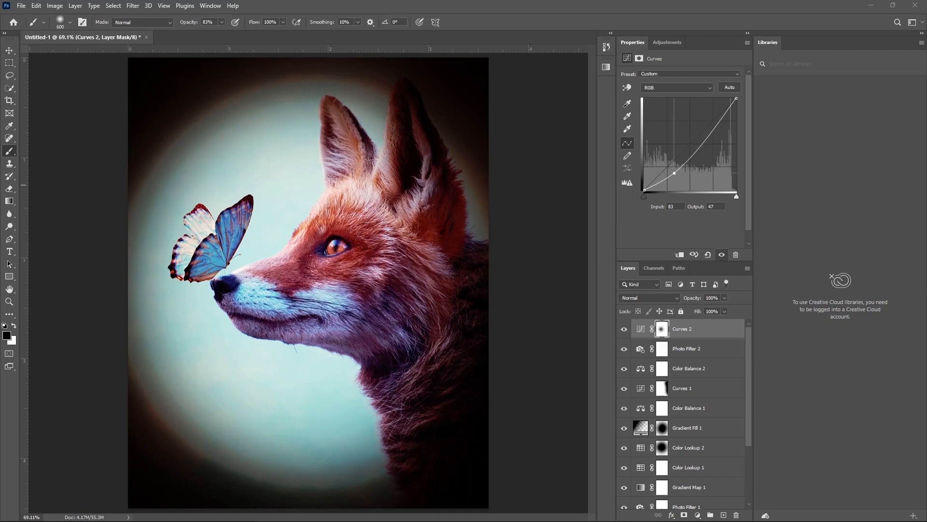
Step: Add a Solid Color fill layer in the copied pale sand color and invert its mask to black
left_click(697, 515)
left_click(710, 345)
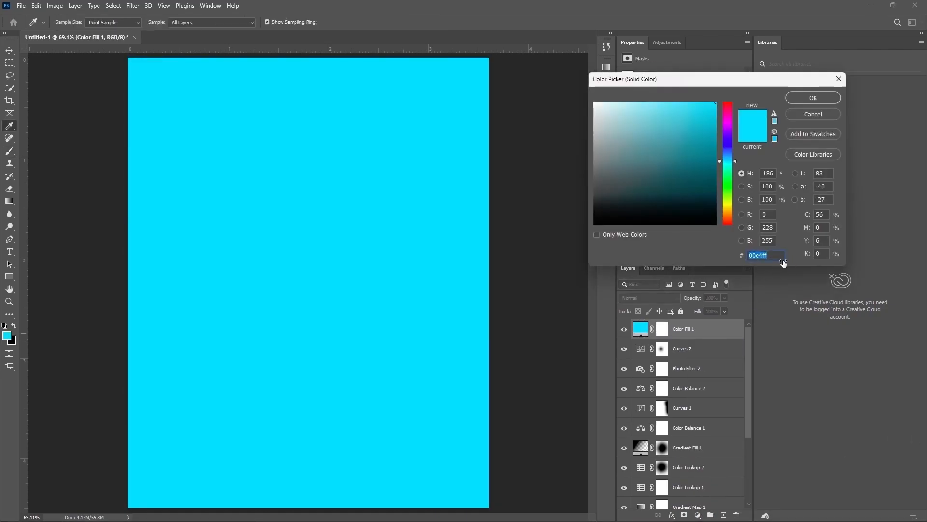
key("ctrl+v")
left_click(821, 97)
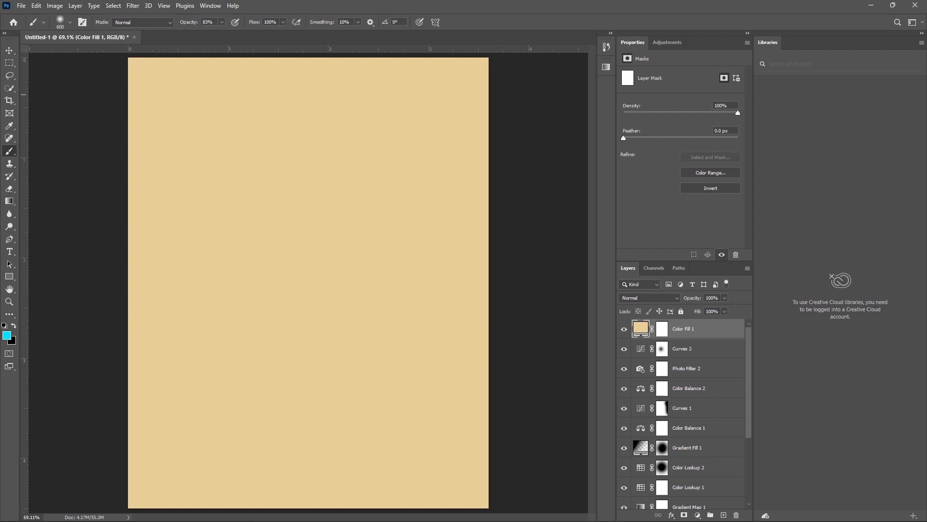
left_click(662, 329)
key("d")
key("ctrl+i")
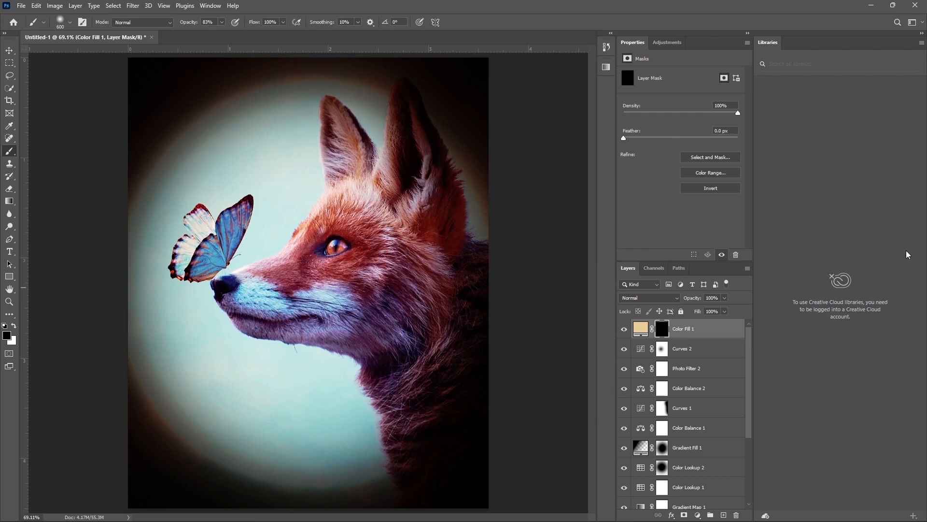
Step: Set the color fill layer's Fill to 25% and paint its mask white over the fox's forehead with a soft 175 px brush
left_click_drag(720, 312, 691, 312)
type("25")
key("Return")
key("x")
key("bracketleft")
key("bracketleft")
key("bracketleft")
key("bracketleft")
key("bracketleft")
key("bracketleft")
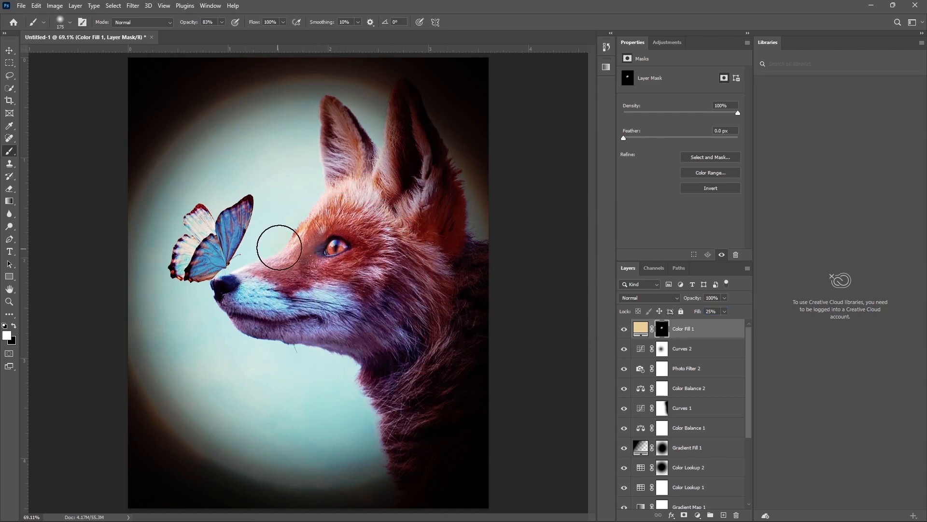
left_click_drag(333, 193, 387, 236)
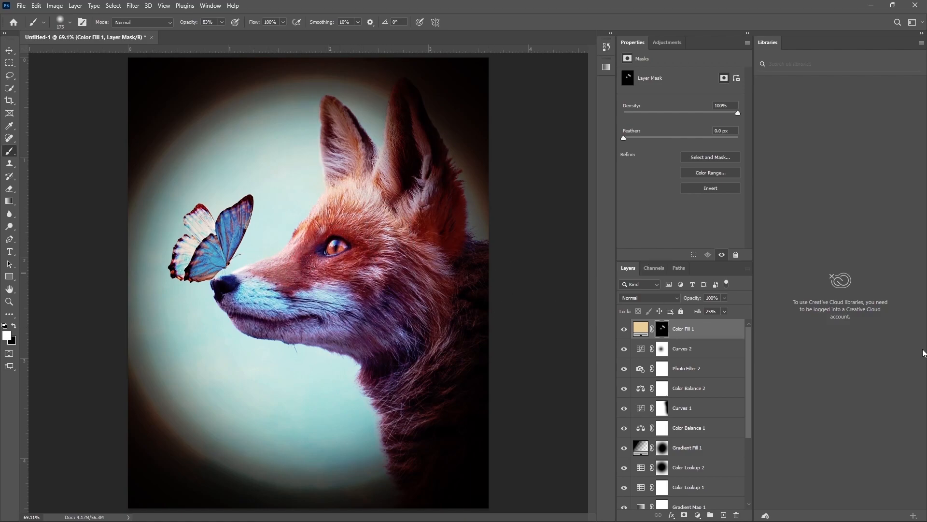
Step: Add a Color Lookup adjustment on top with the Crisp_Warm.look LUT, blended in Lighten mode at 53% opacity
left_click(698, 515)
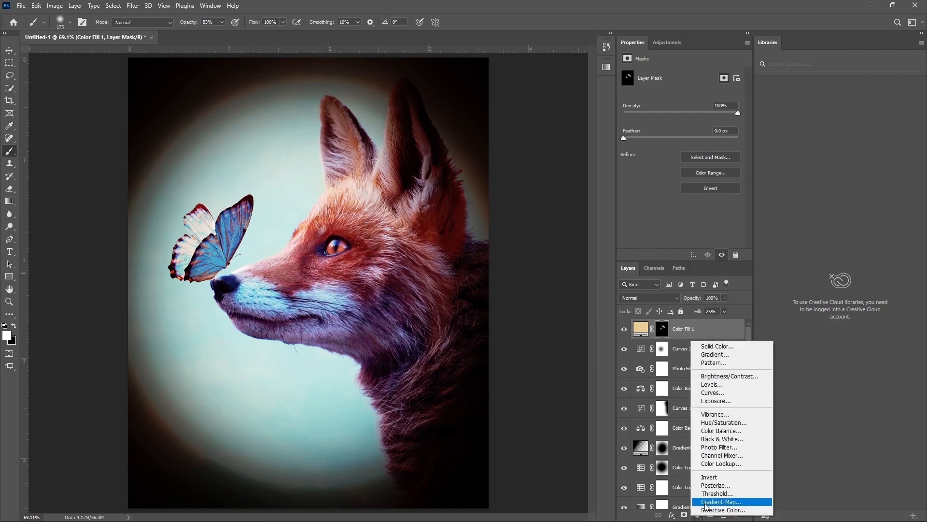
left_click(731, 463)
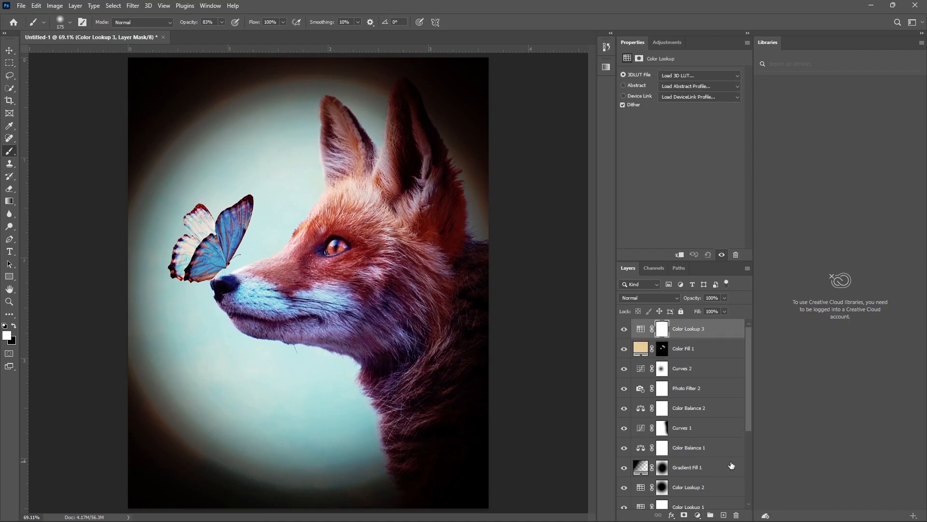
left_click(686, 76)
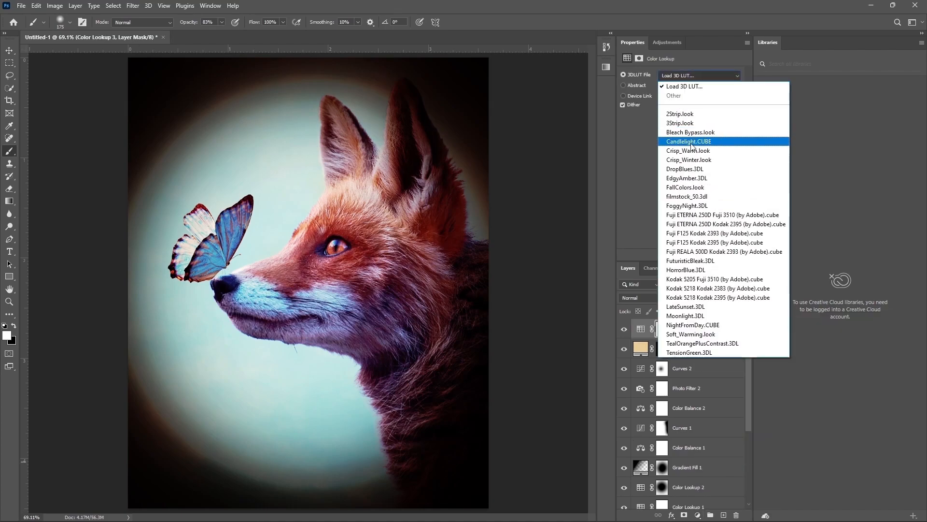
left_click(696, 157)
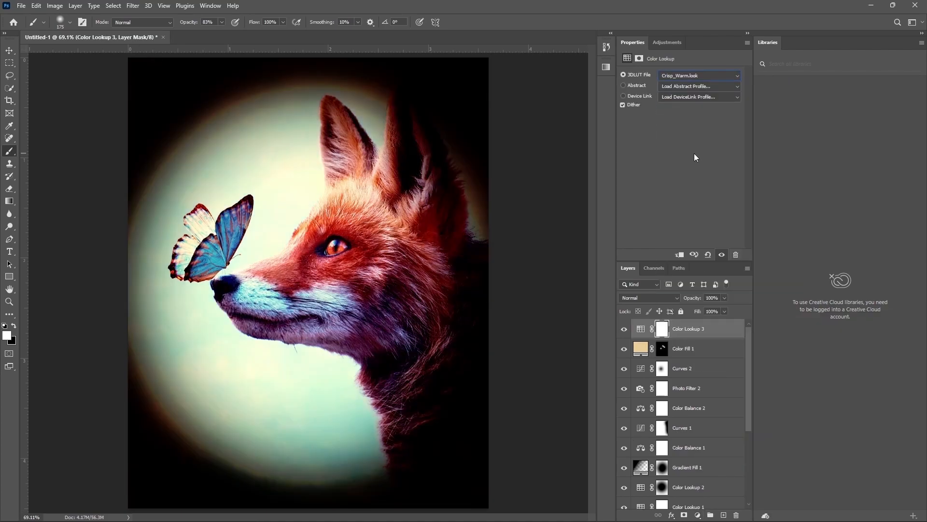
left_click(648, 298)
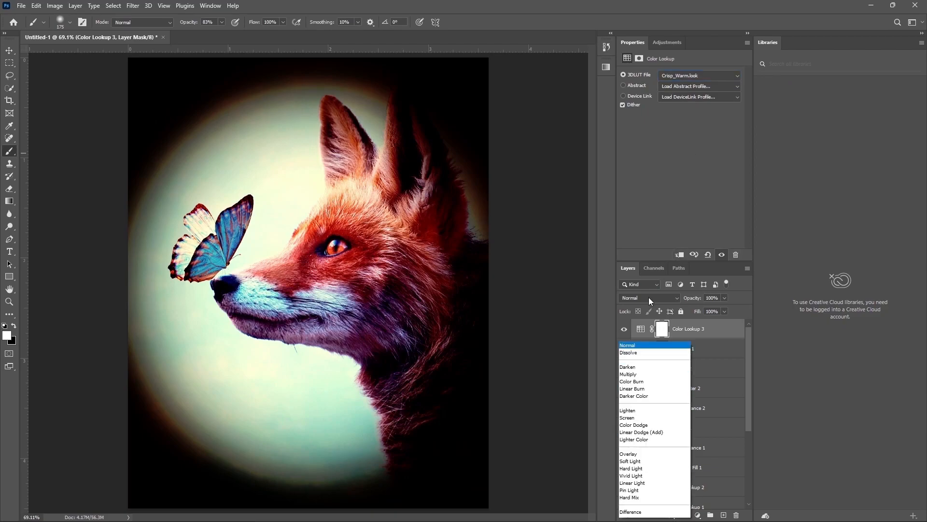
left_click(648, 350)
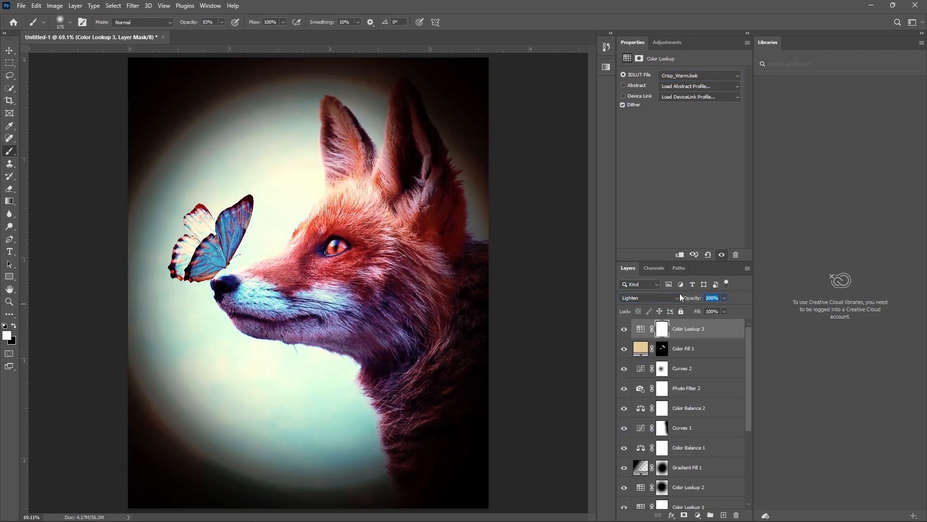
type("53")
key("Return")
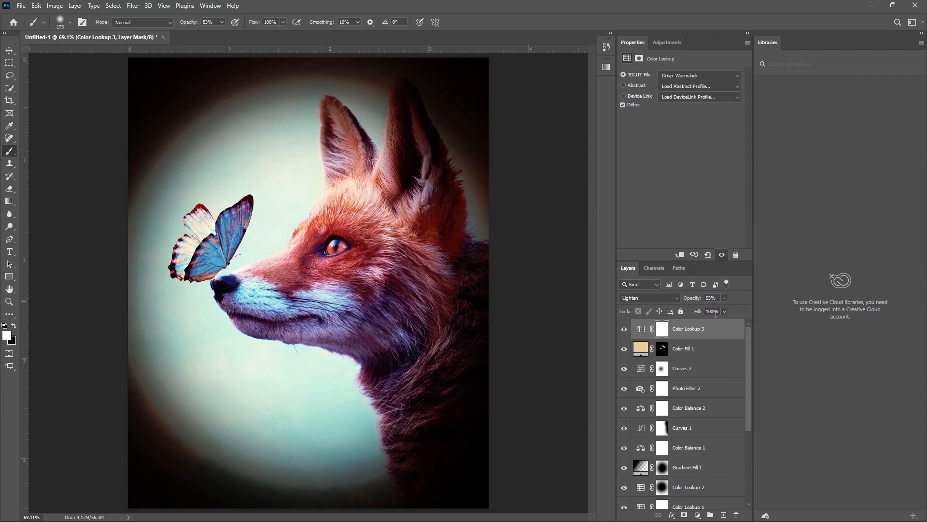
Step: Add another Color Lookup adjustment using FoggyNight.3DL, at 30% opacity in Lighten blend mode
left_click(698, 515)
left_click(721, 462)
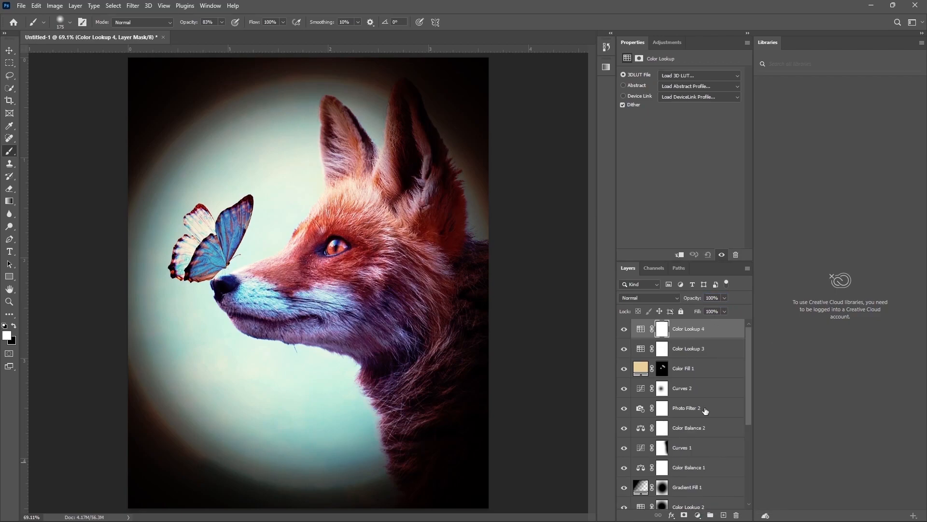
left_click(695, 75)
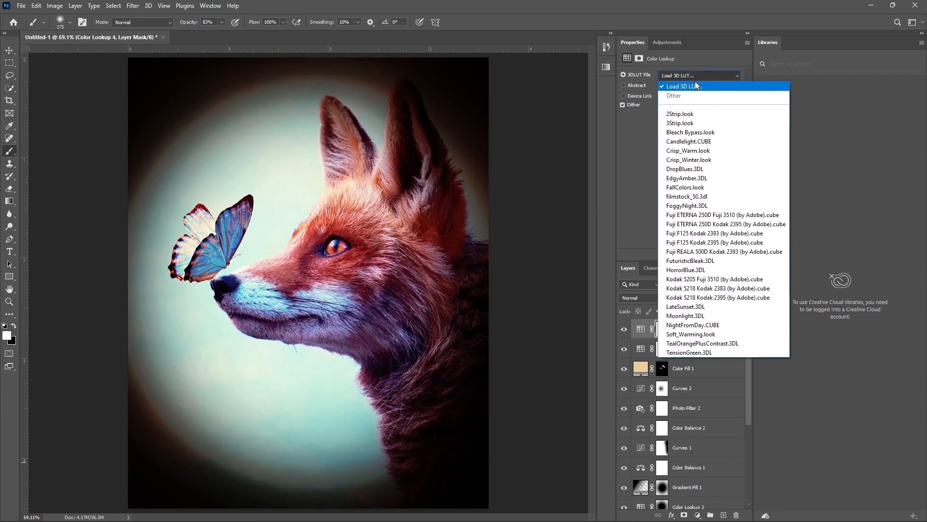
left_click(694, 206)
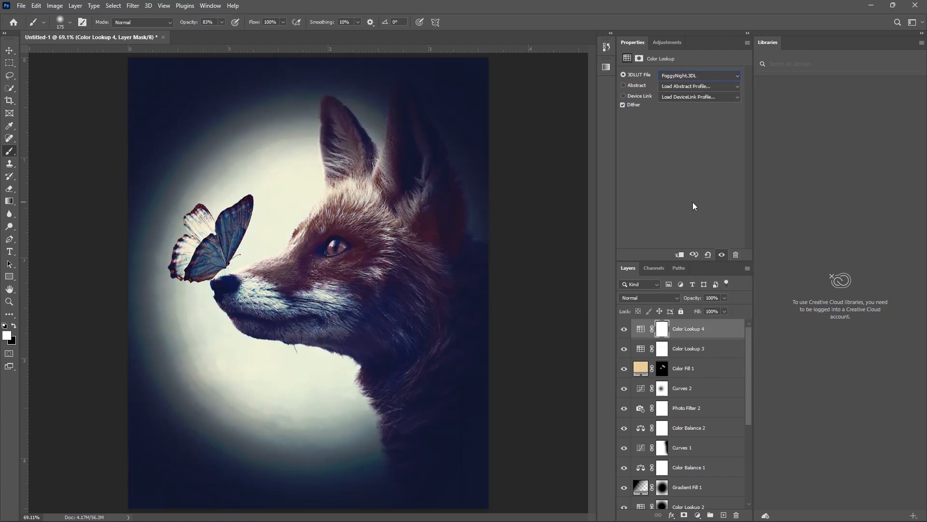
left_click(712, 297)
type("30")
key("Return")
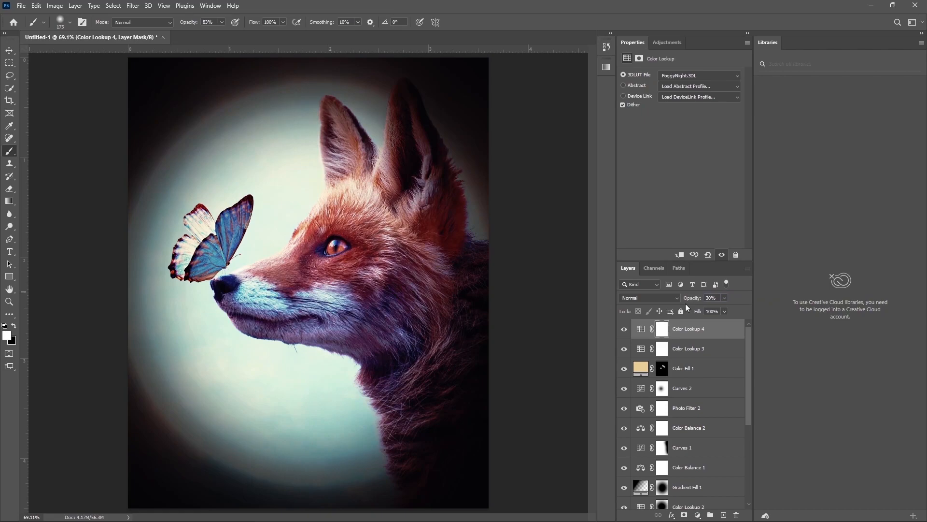
left_click(674, 297)
left_click(634, 353)
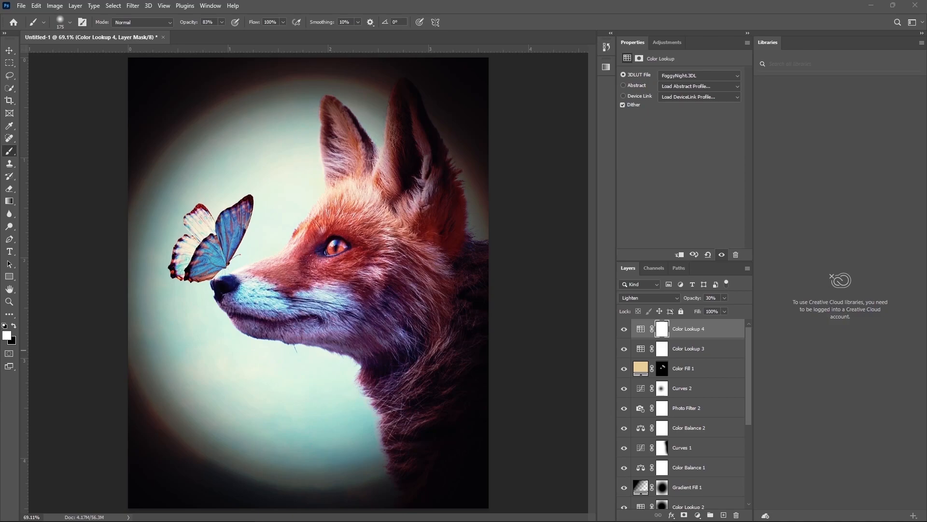
Step: Apply the Crystallize filter to the stock dark sky layer with a cell size large enough for big visible facets
left_click_drag(749, 341, 754, 419)
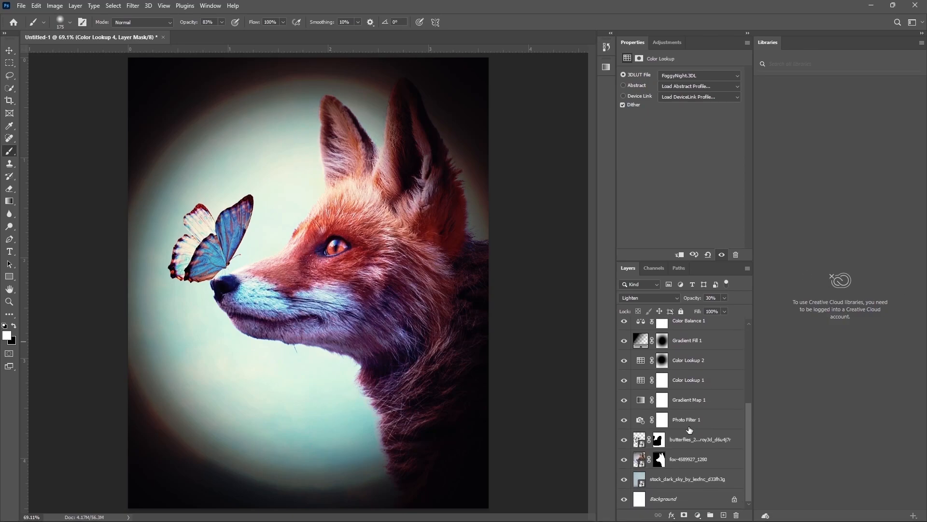
left_click(682, 485)
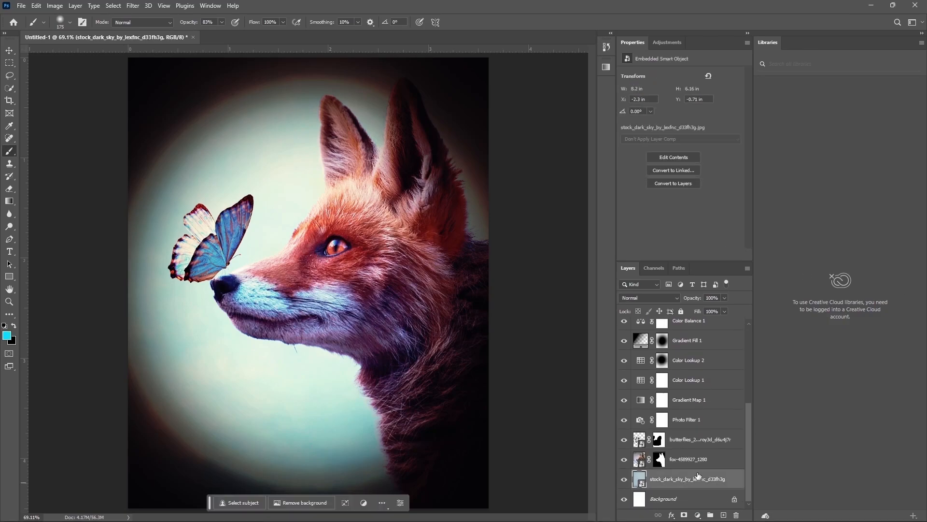
left_click(132, 6)
mouse_move(164, 166)
left_click(280, 176)
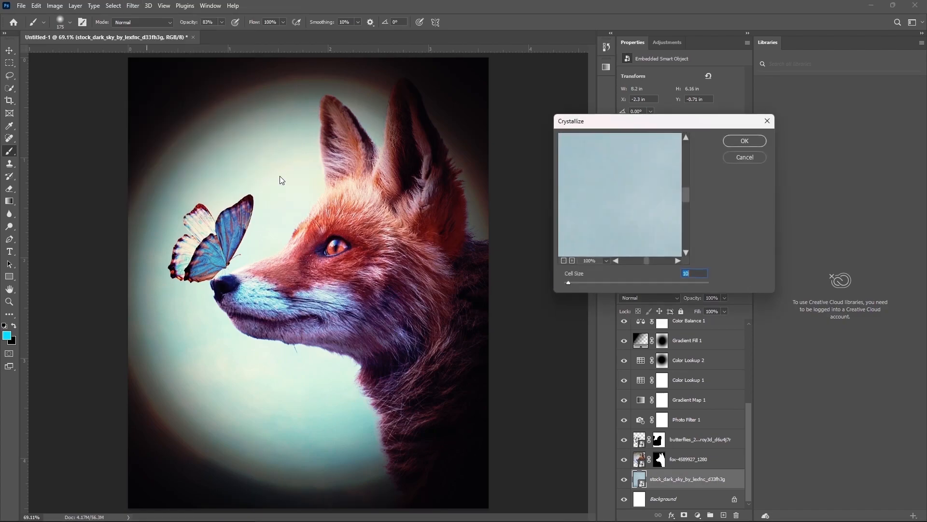
left_click(698, 273)
type("3")
left_click(745, 140)
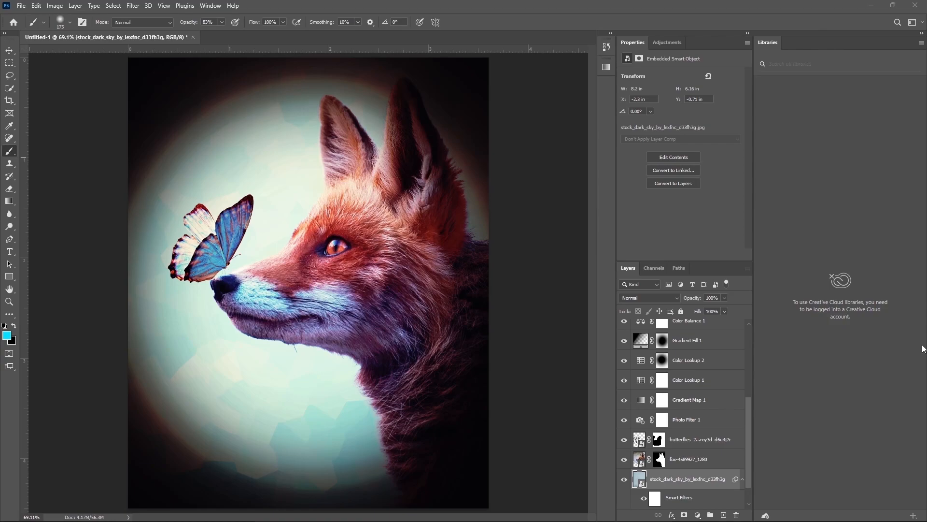
Step: Add a Curves adjustment directly above the sky layer, darkening it with a point at input 175, output 95
left_click(697, 515)
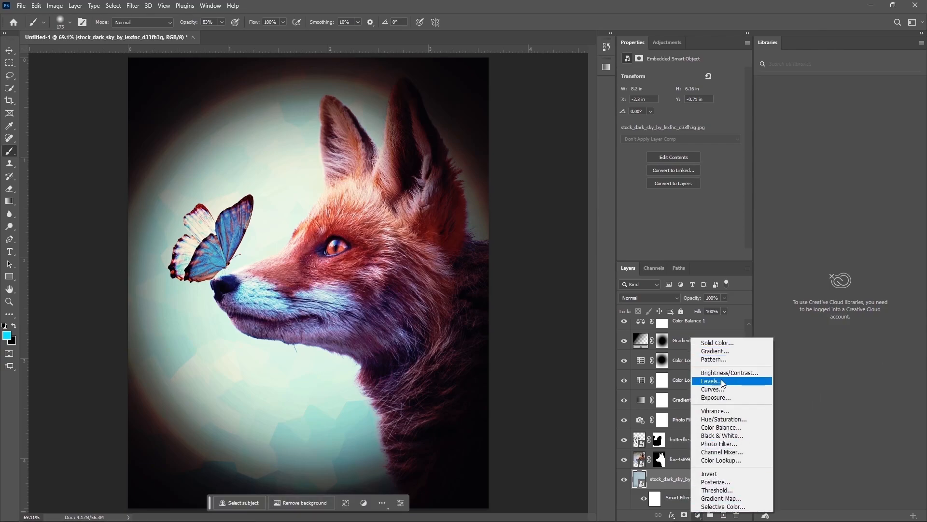
left_click(712, 389)
left_click_drag(696, 139, 696, 150)
type("175")
key("Tab")
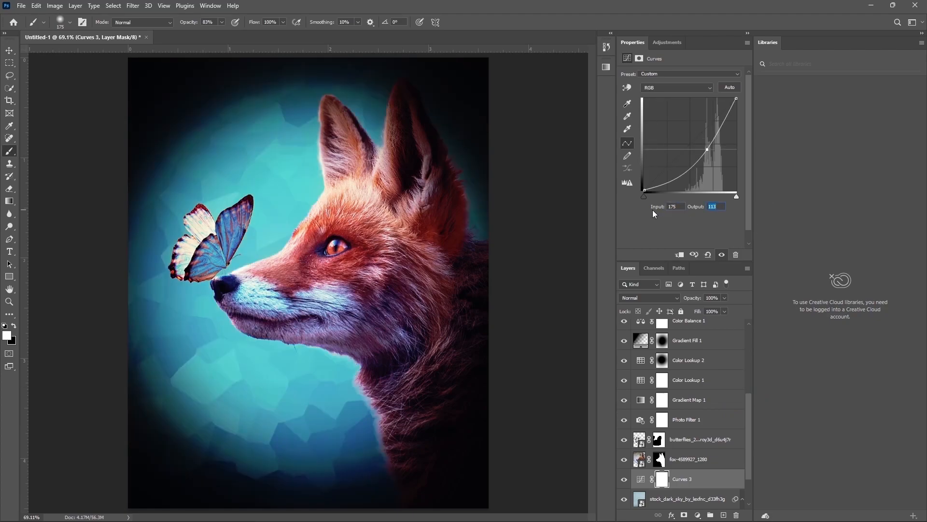
type("95")
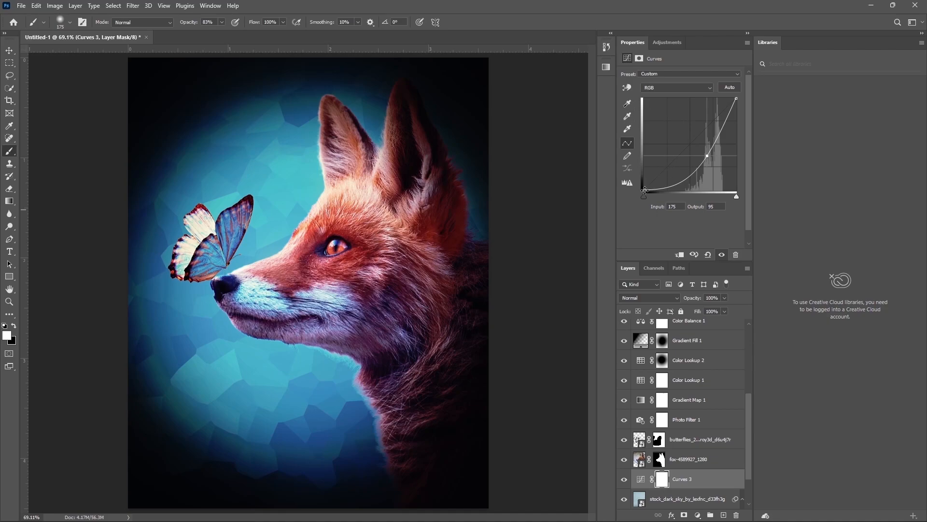
Step: Enlarge the brush and place one soft black dab on the sky Curves mask over the fox's face
left_click(663, 479)
key("x")
key("bracketright")
key("bracketright")
key("bracketright")
key("bracketright")
key("bracketright")
key("bracketright")
key("bracketright")
key("bracketright")
key("bracketright")
left_click(309, 245)
Step: Lighten the sky around the butterfly by dabbing black on the Curves mask, with a 500 px dab there and an 800 px dab above it
key("bracketleft")
key("bracketleft")
key("bracketleft")
key("bracketleft")
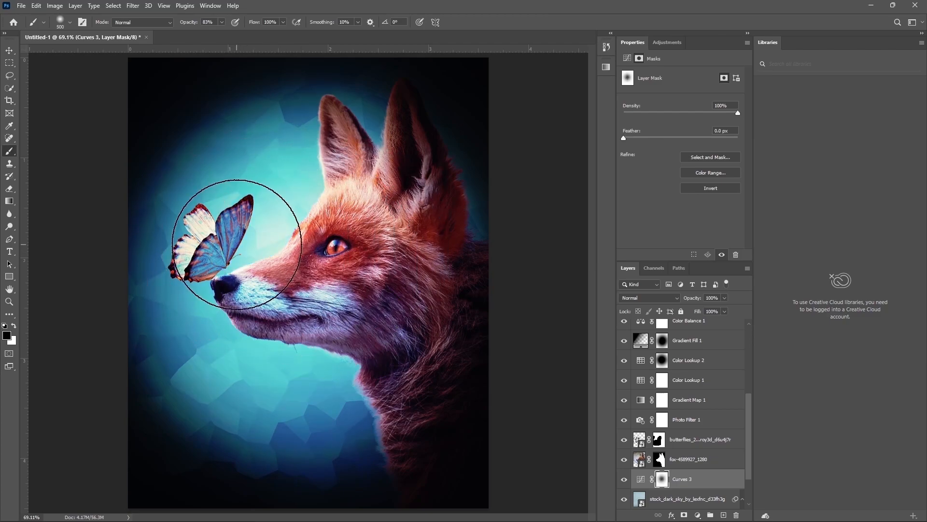
left_click(235, 245)
key("bracketright")
key("bracketright")
key("bracketright")
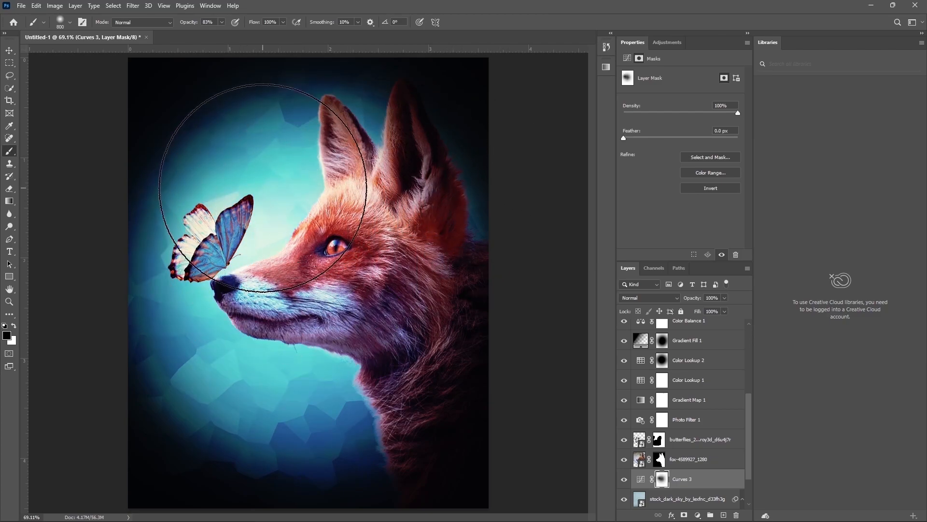
left_click(263, 187)
Step: Refine the sky Curves mask across the upper background and around the butterfly, alternating white and black 800 px strokes
key("x")
mouse_move(427, 106)
left_mouse_down()
mouse_move(280, 80)
mouse_move(166, 87)
left_mouse_up()
key("x")
left_click(282, 217)
key("x")
left_click(374, 150)
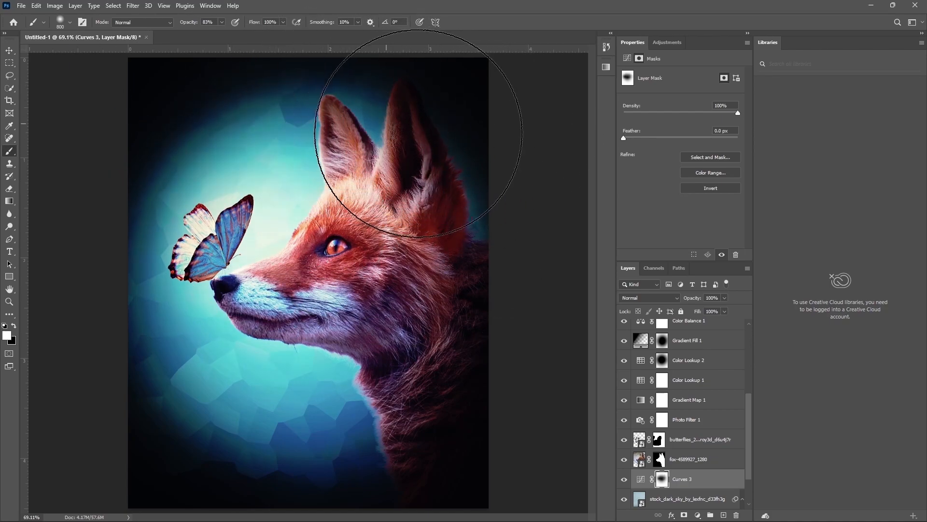
left_click(232, 247)
key("x")
left_click(228, 232)
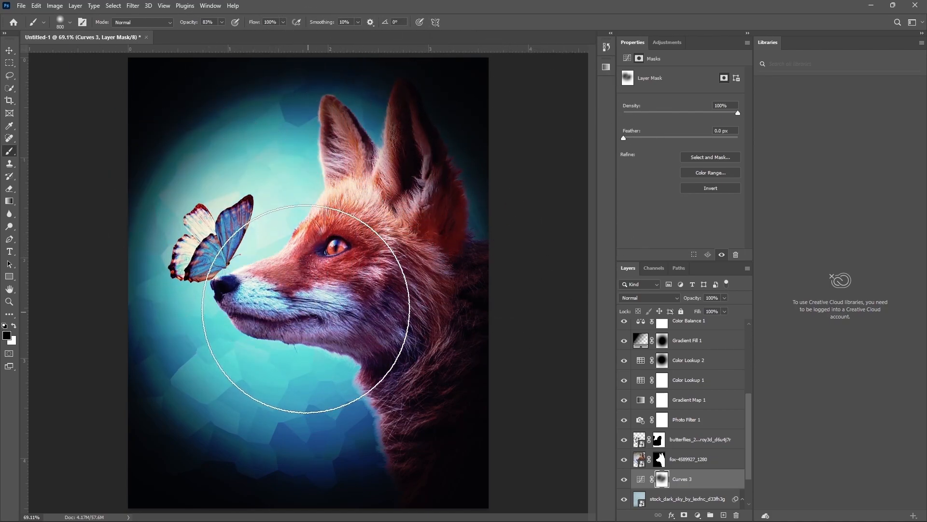
Step: Balance the sky Curves mask below the muzzle and along the lower and outer background with alternating black and white 800 px dabs
left_click(217, 304)
key("x")
left_click(220, 432)
key("x")
left_click(292, 457)
key("x")
left_click(92, 335)
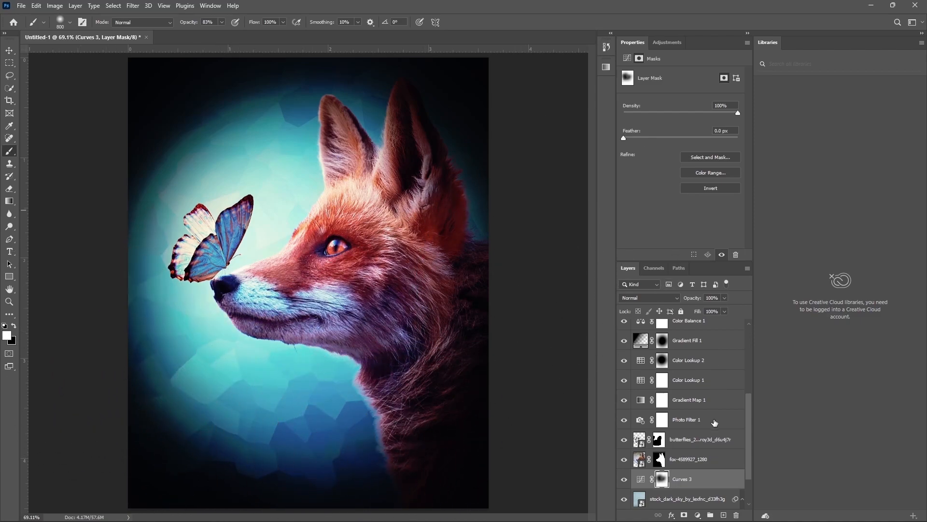
Step: Add a Gradient fill layer above the sky's Curves adjustment and recolor both cyan color stops to near-black
left_click(697, 515)
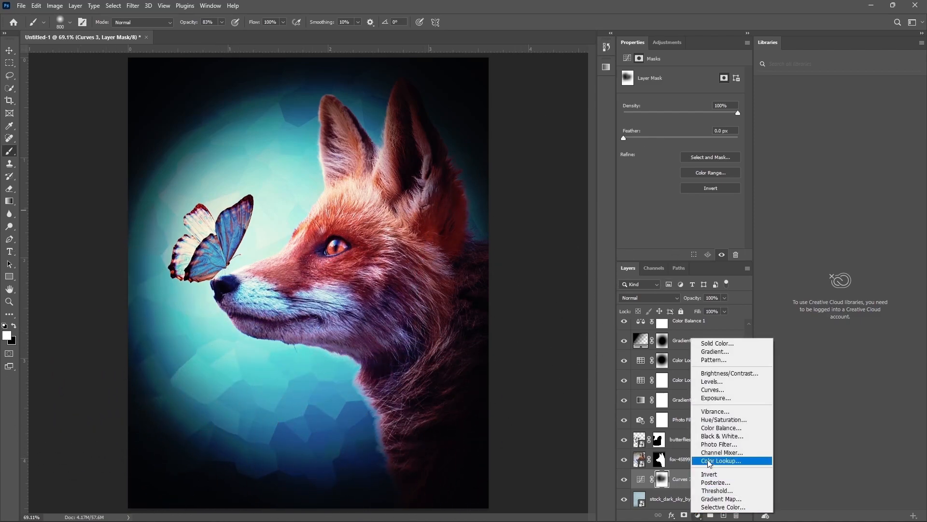
left_click(721, 352)
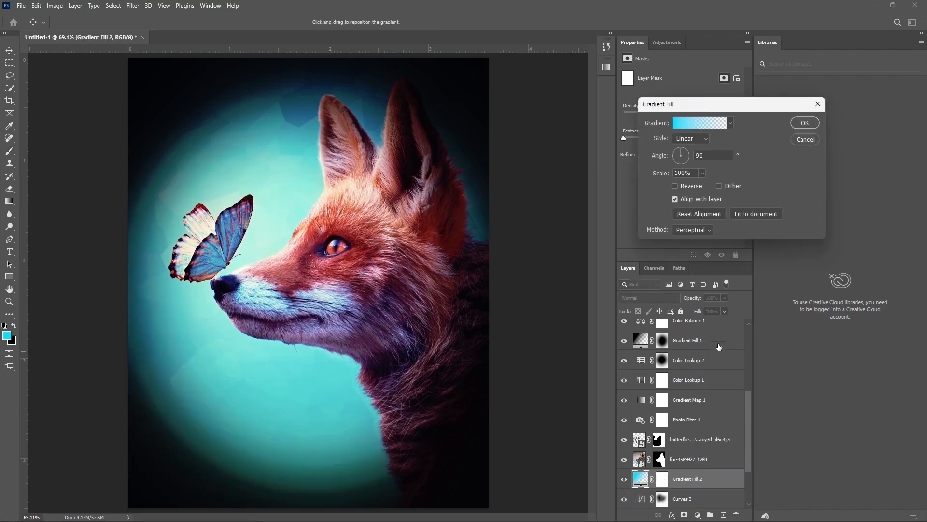
left_click(703, 123)
double_click(677, 303)
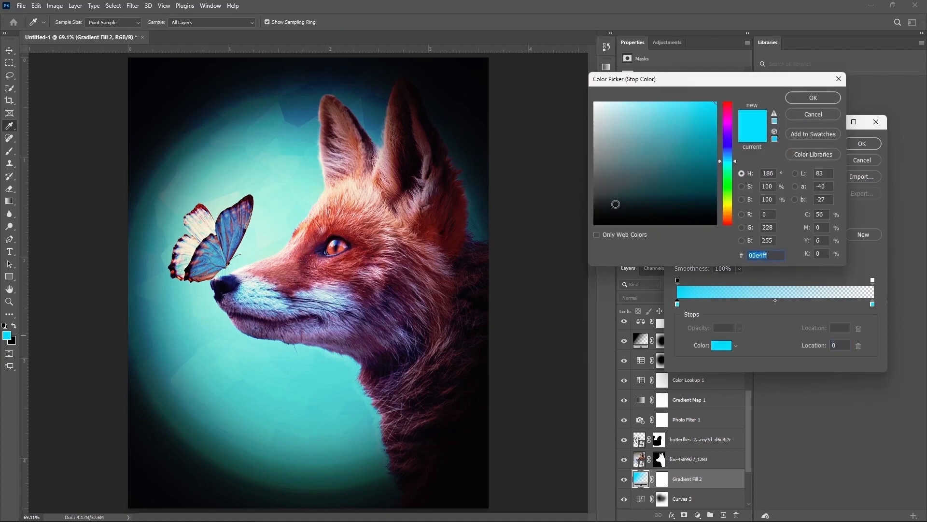
left_click(616, 203)
left_click(813, 97)
double_click(872, 303)
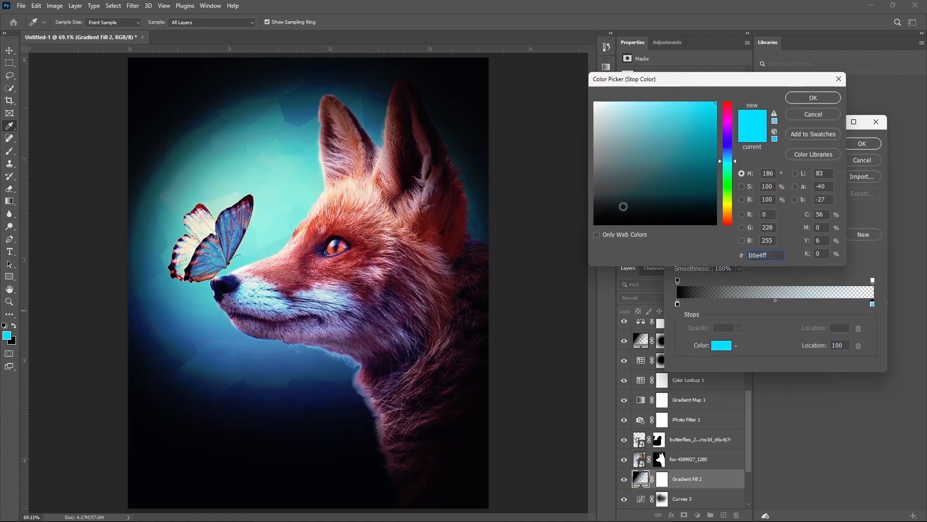
left_click(626, 212)
left_click(808, 100)
left_click(865, 144)
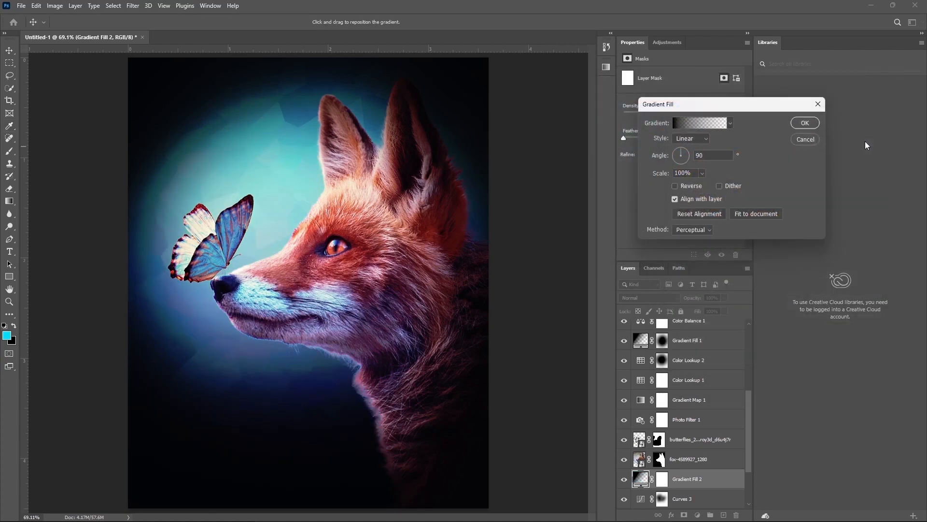
Step: Make the gradient fill radial and reversed, with a scale of 91% and an angle of -76.27°
left_click(691, 138)
left_click(686, 156)
left_click(676, 187)
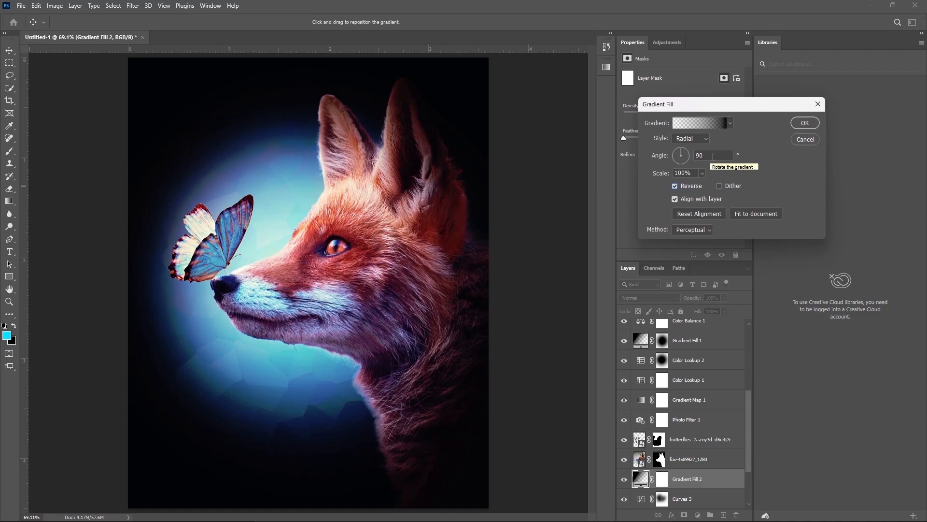
left_click_drag(694, 173, 660, 172)
type("91")
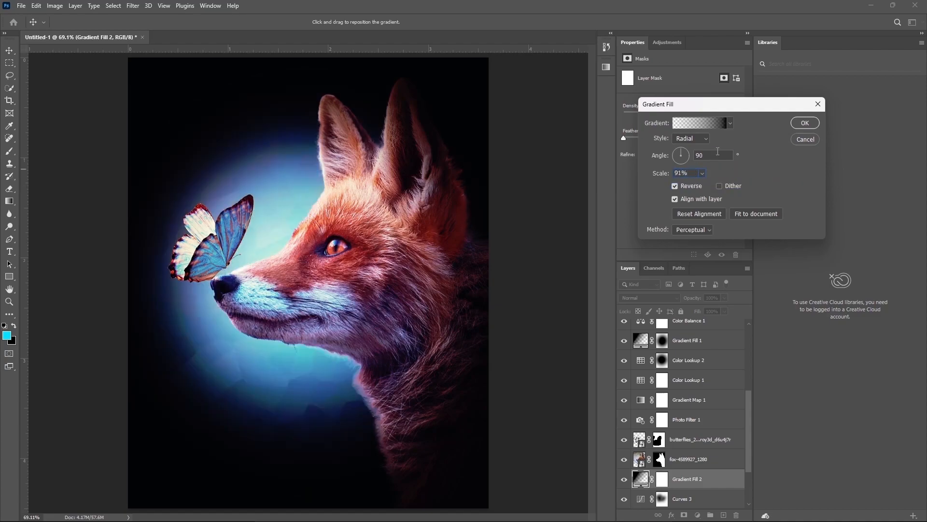
type("-76")
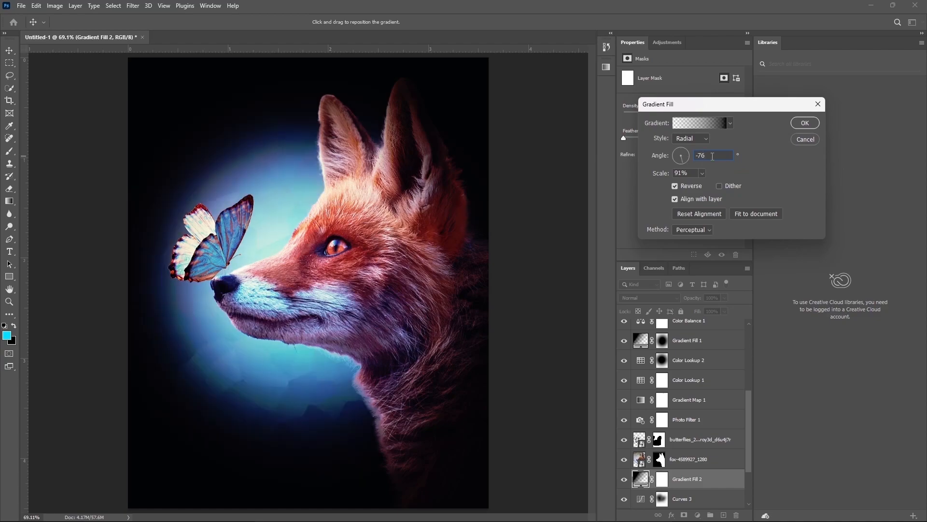
type(".27")
key("Return")
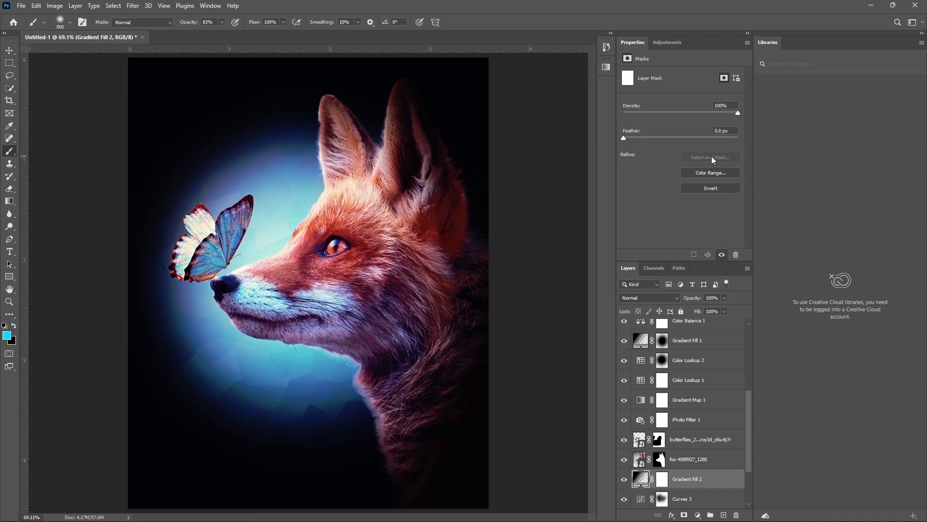
Step: Paint black on the gradient fill's mask over the fox's face and muzzle with soft dabs, enlarging the brush from 800 to 1200 px
left_click(662, 478)
key("x")
left_click(353, 221)
key("bracketright")
key("bracketright")
key("bracketright")
key("bracketright")
left_click(294, 270)
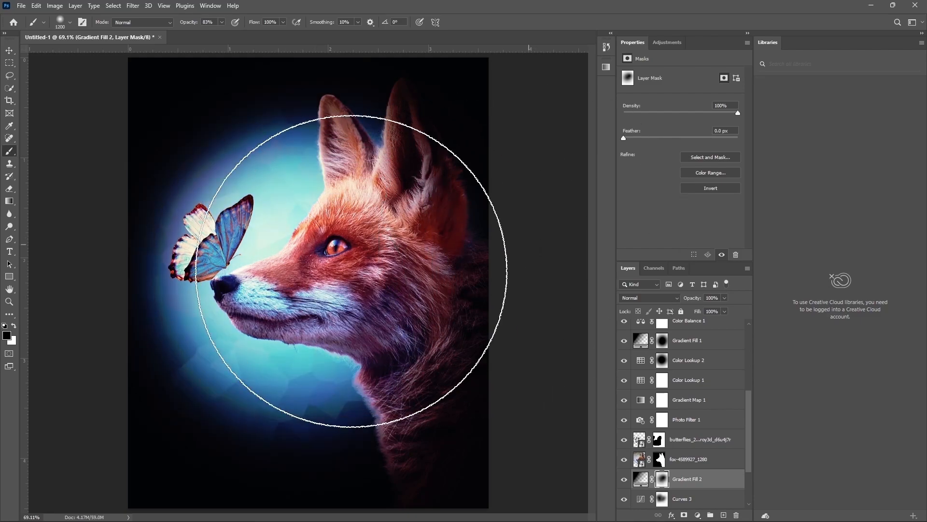
Step: Paint black on Gradient Fill 2's mask around the fox's muzzle and below it with soft dabs, using an 1100 px brush at 91% opacity
left_click(311, 239)
key("bracketleft")
left_click(221, 22)
left_click_drag(224, 32, 227, 32)
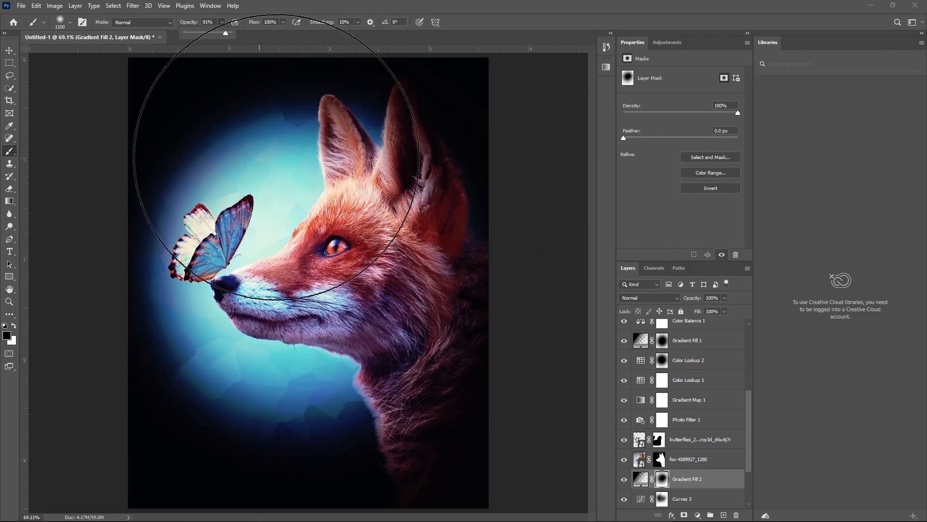
left_click(302, 226)
left_click(296, 308)
left_click(333, 322)
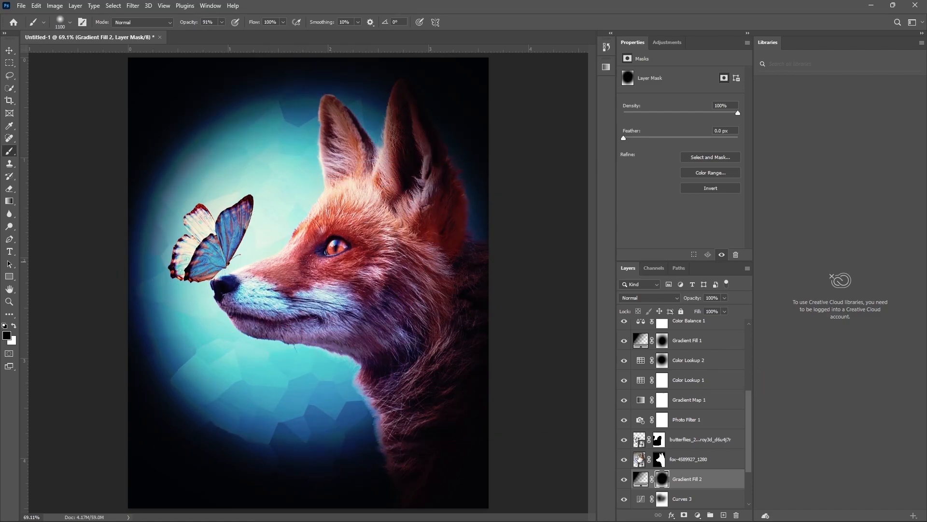
Step: Set the Gradient Fill 2 layer's blend mode to Soft Light
left_click(639, 459)
left_click(623, 459)
left_click(624, 460)
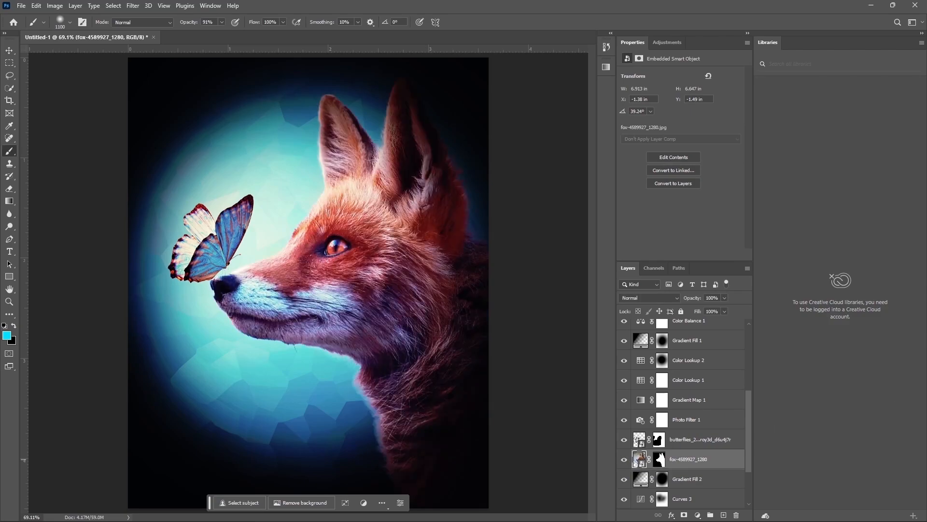
scroll(710, 408, "down", 1)
left_click(642, 459)
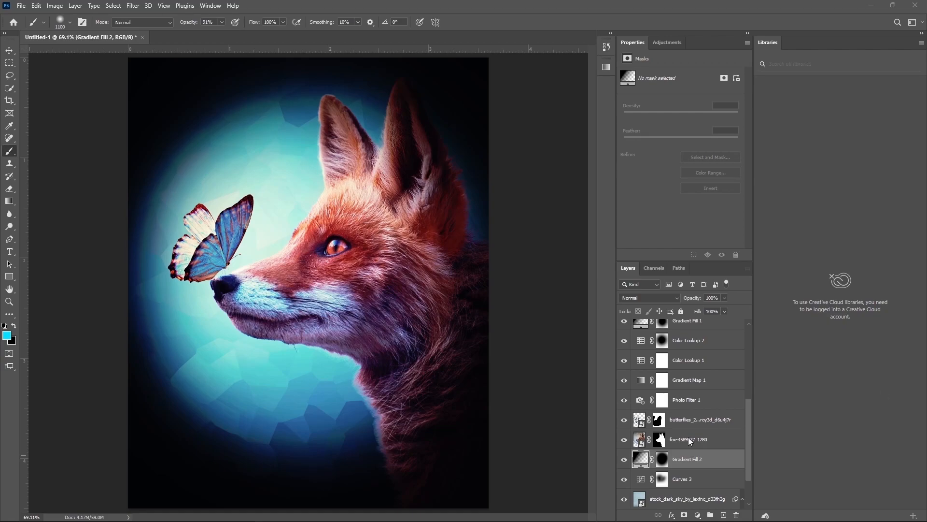
left_click(674, 297)
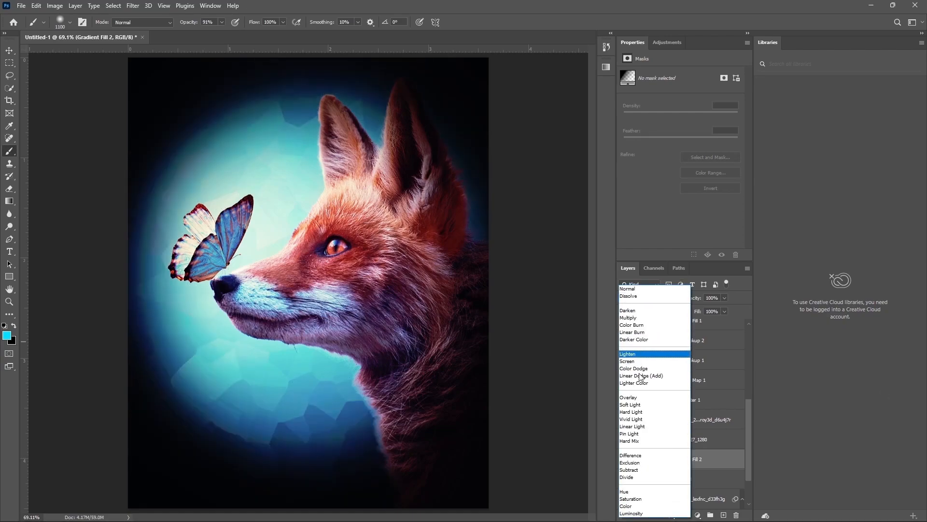
left_click(638, 405)
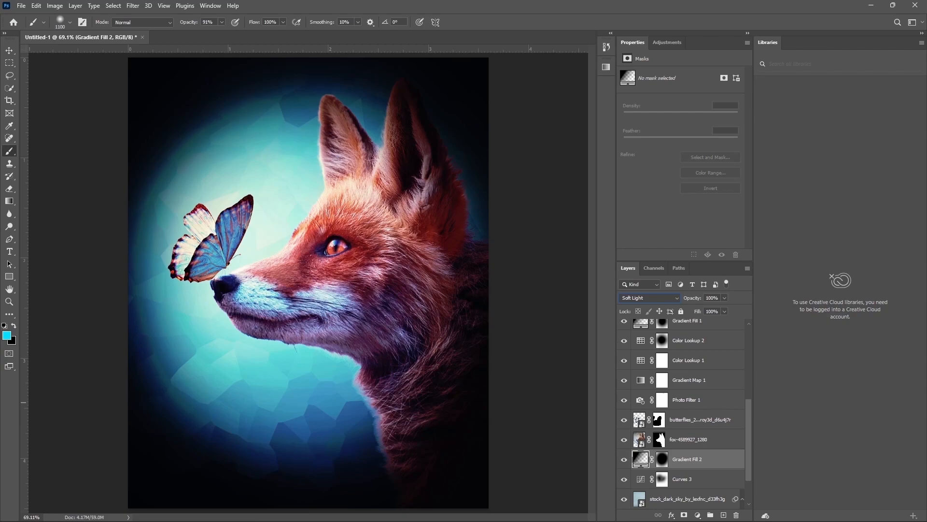
Step: Add a Curves adjustment above the butterfly layer with a point at input 144, output 52 and the white point's output at 150
scroll(717, 413, "up", 9)
scroll(717, 413, "down", 8)
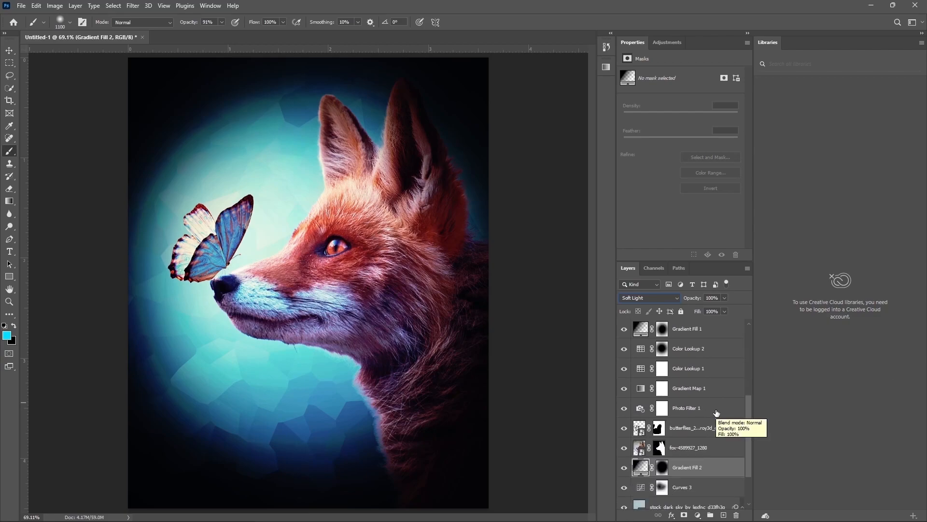
left_click(705, 428)
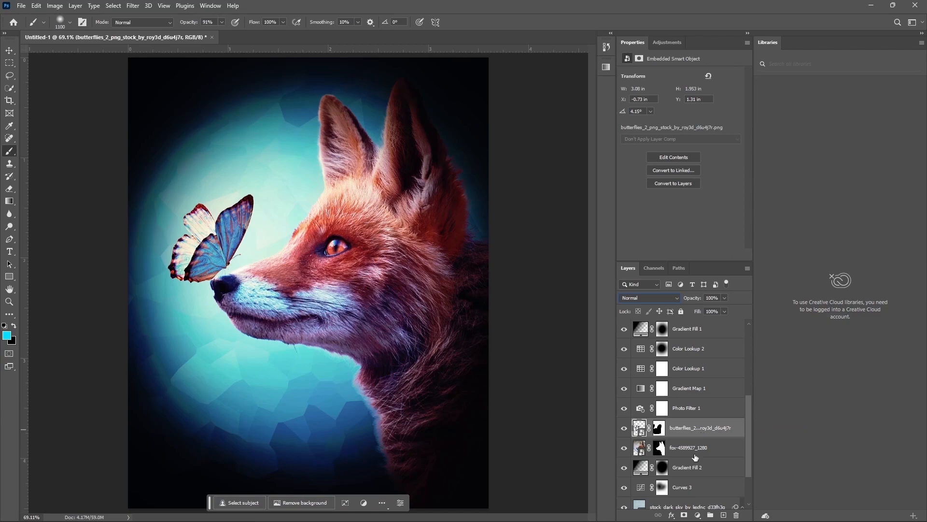
left_click(698, 515)
left_click(726, 396)
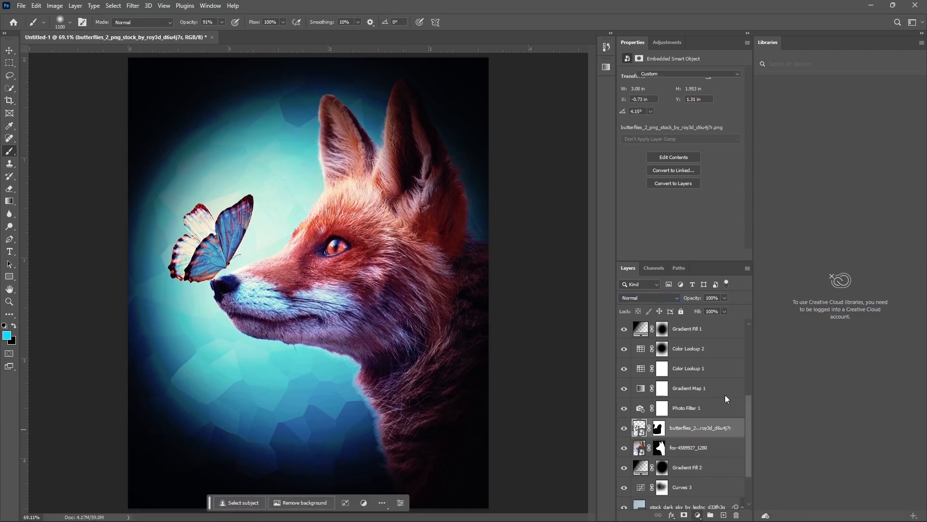
left_click_drag(691, 144, 695, 147)
type("144")
key("Tab")
type("52")
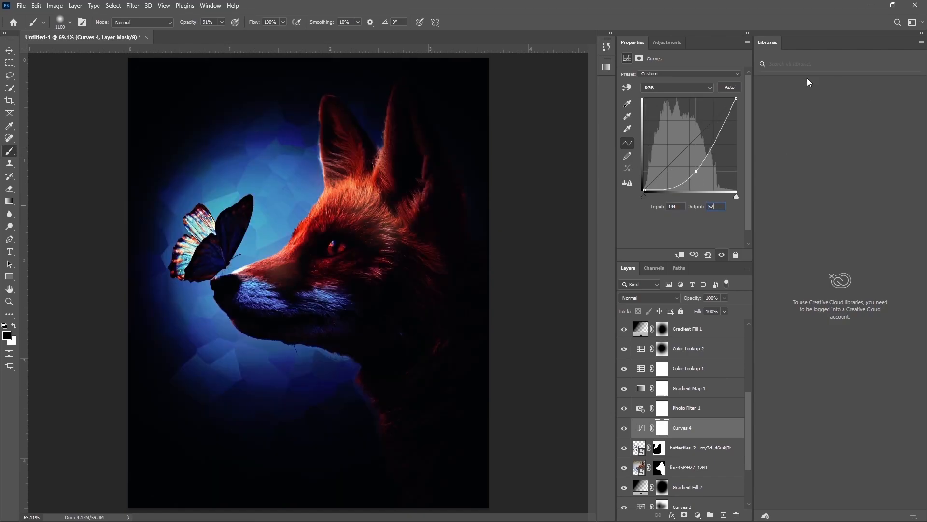
left_click_drag(740, 96, 740, 101)
double_click(719, 208)
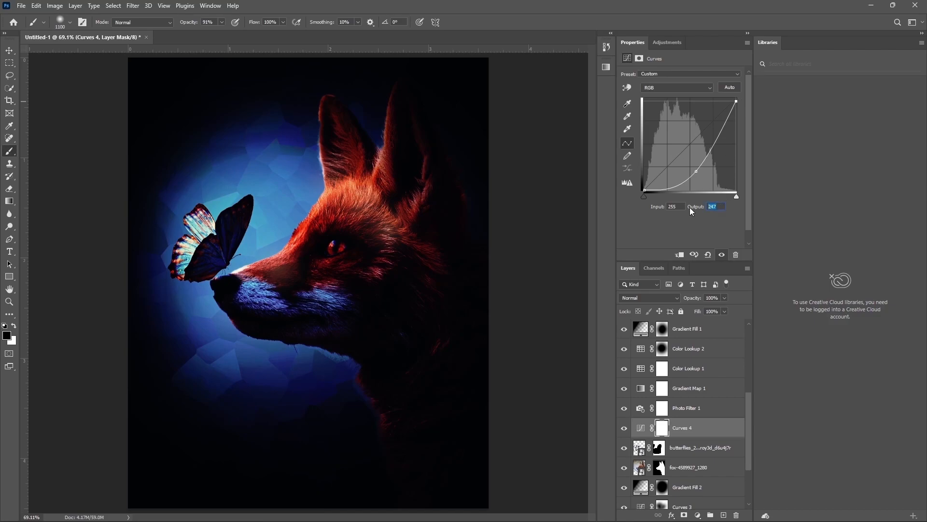
type("150")
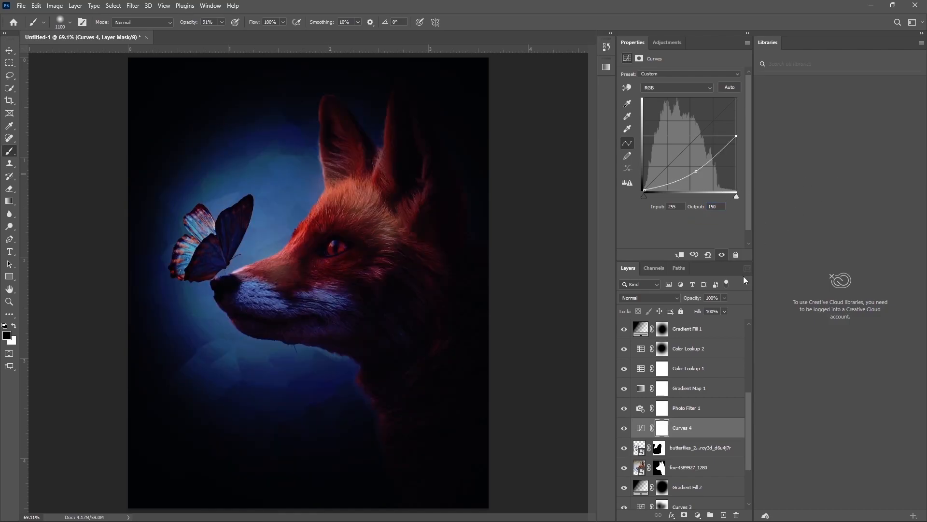
Step: Paint black on the Curves 4 mask over the fox's face, muzzle and upper neck with soft 1100 px dabs, then compare the effect on and off
left_click(625, 427)
left_click(625, 428)
left_click(333, 230)
left_click(281, 281)
left_click(357, 210)
left_click(303, 282)
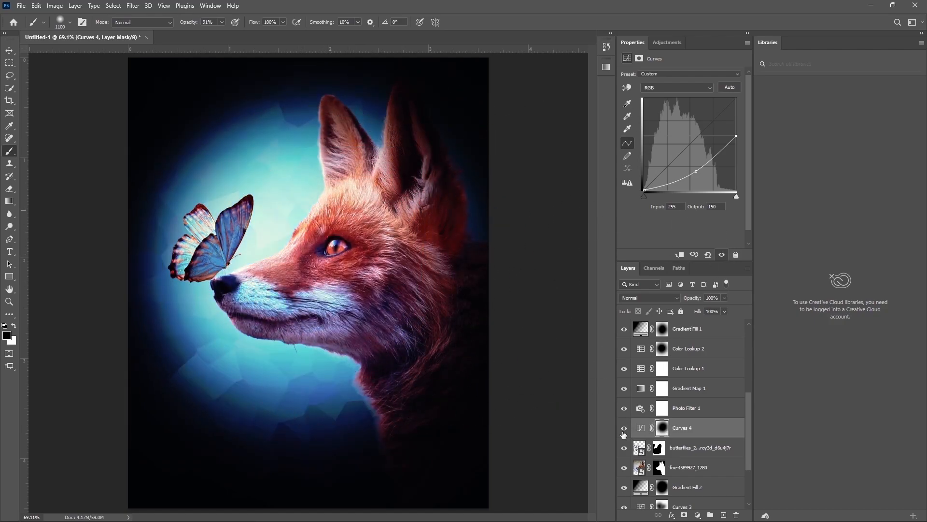
left_click(624, 428)
left_click(624, 429)
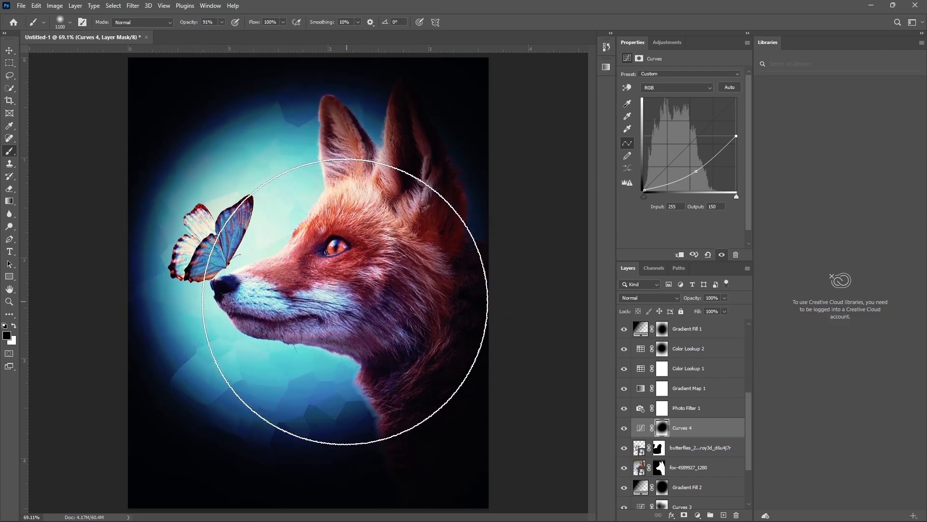
left_click(357, 327)
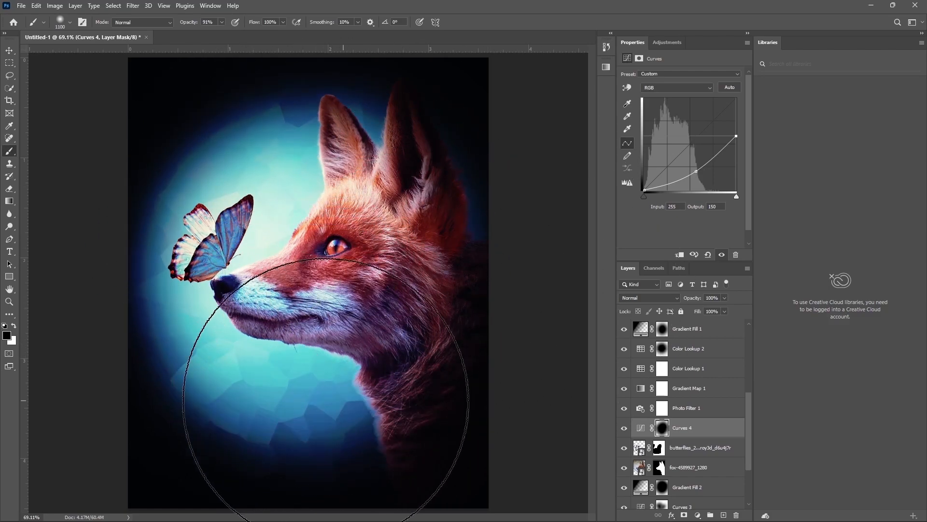
Step: Dab black on Gradient Fill 2's mask in the background below the muzzle at 33% brush opacity
scroll(729, 448, "down", 3)
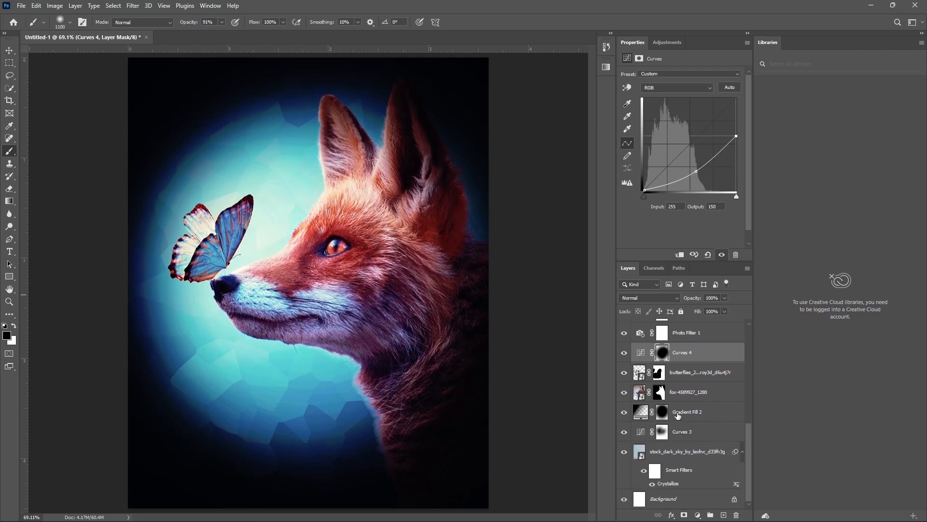
left_click(624, 412)
left_click(623, 412)
left_click(662, 411)
left_click_drag(222, 23, 203, 35)
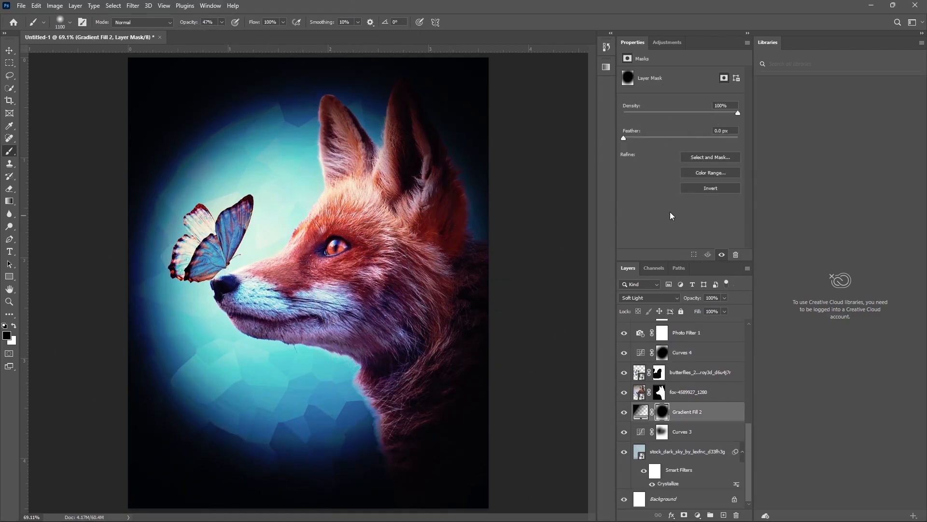
scroll(686, 425, "up", 3)
left_click(624, 494)
left_click(624, 495)
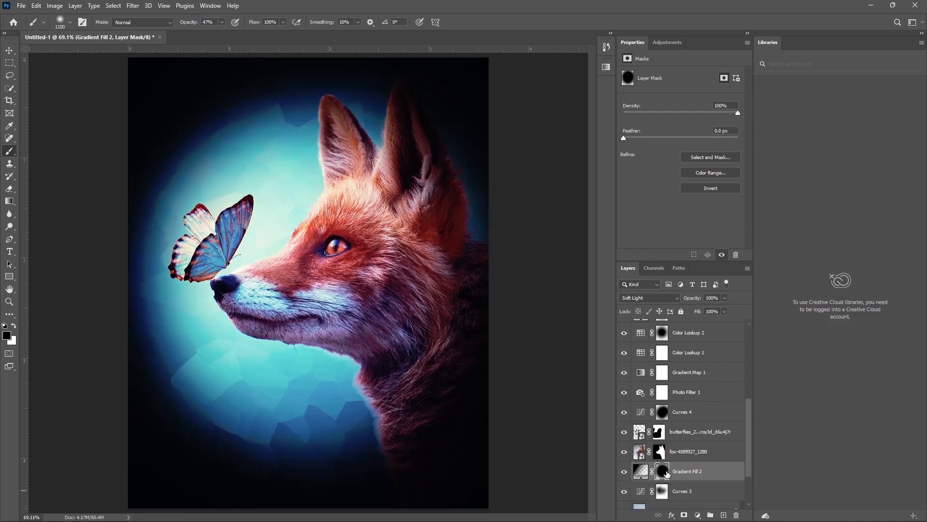
left_click_drag(222, 23, 215, 34)
left_click(275, 400)
Step: Add a cyan #00e4ff Solid Color fill directly above the sky layer and set its blend mode to Linear Dodge (Add)
scroll(696, 454, "down", 3)
left_click(695, 459)
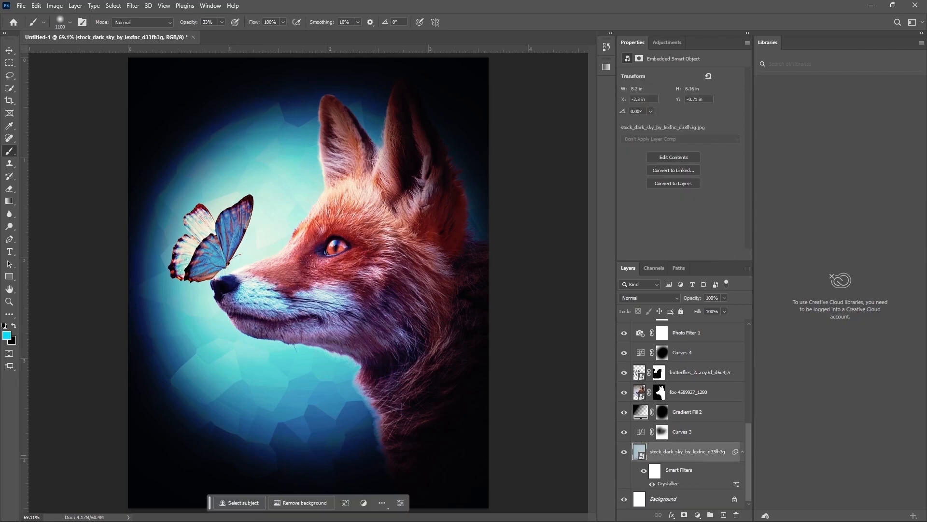
key("ctrl+u")
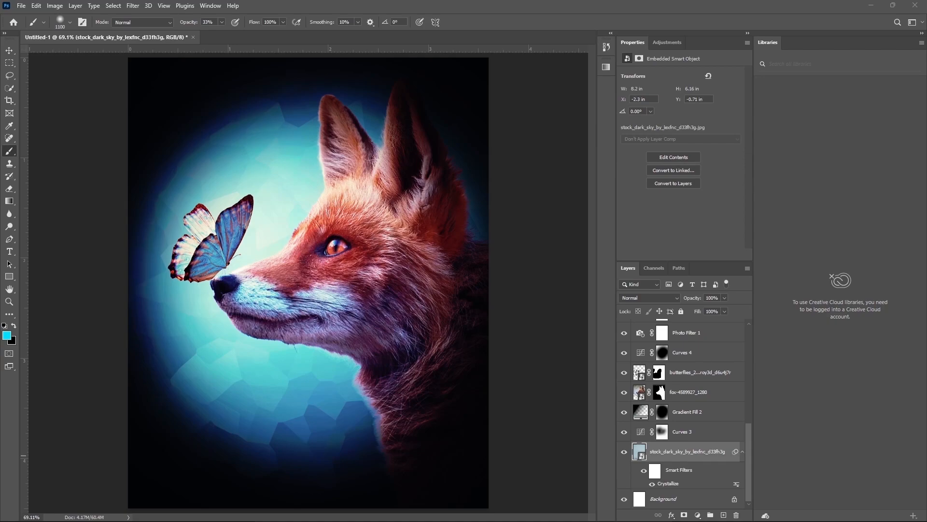
left_click(698, 514)
left_click(710, 342)
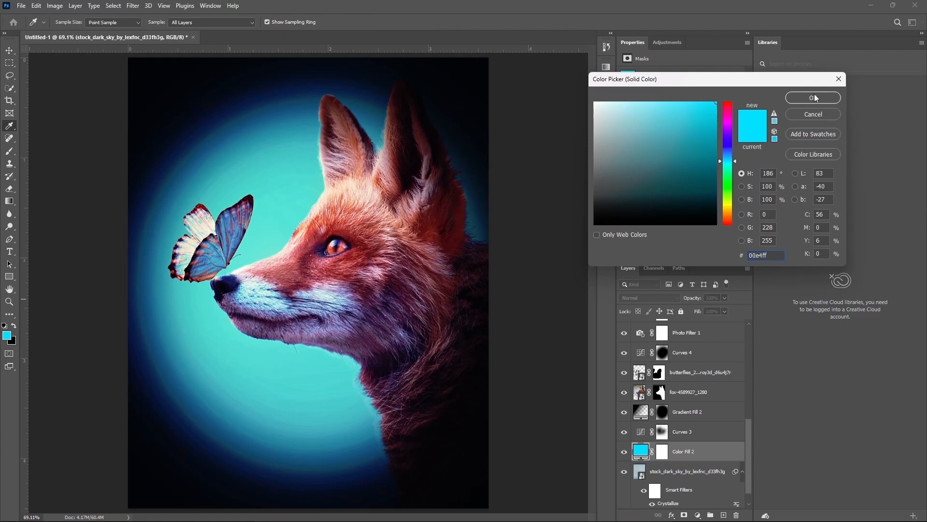
left_click(814, 94)
left_click(657, 296)
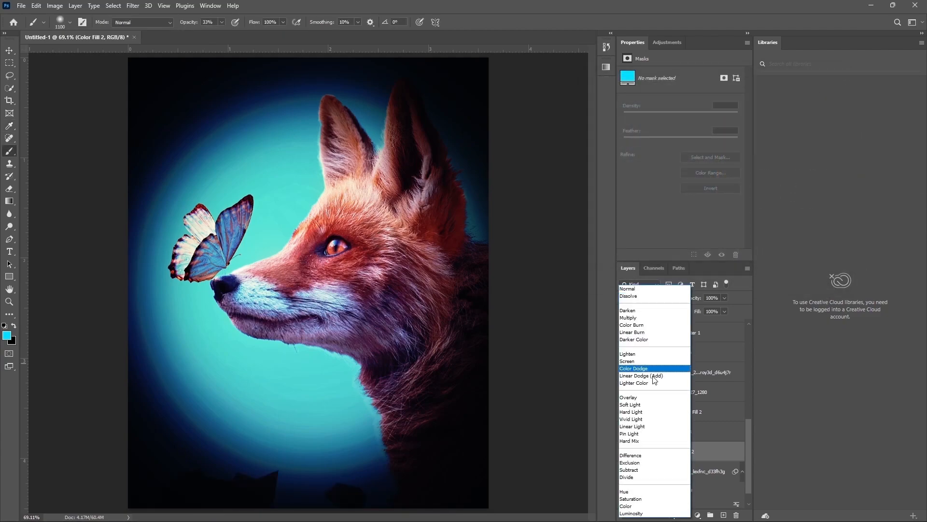
left_click(652, 375)
Step: Invert the cyan fill's mask to black and set the brush to white at 100% opacity, undoing the oversized test stroke
left_click(662, 452)
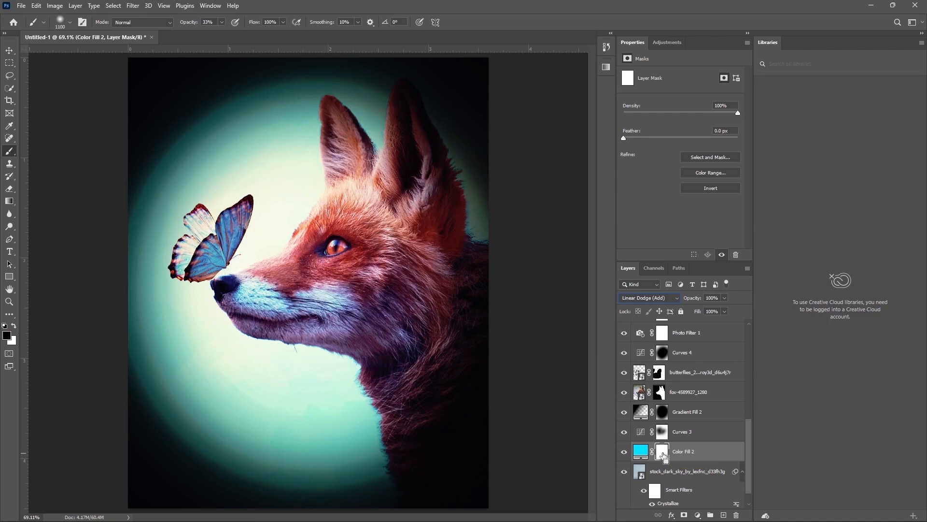
key("ctrl+i")
key("x")
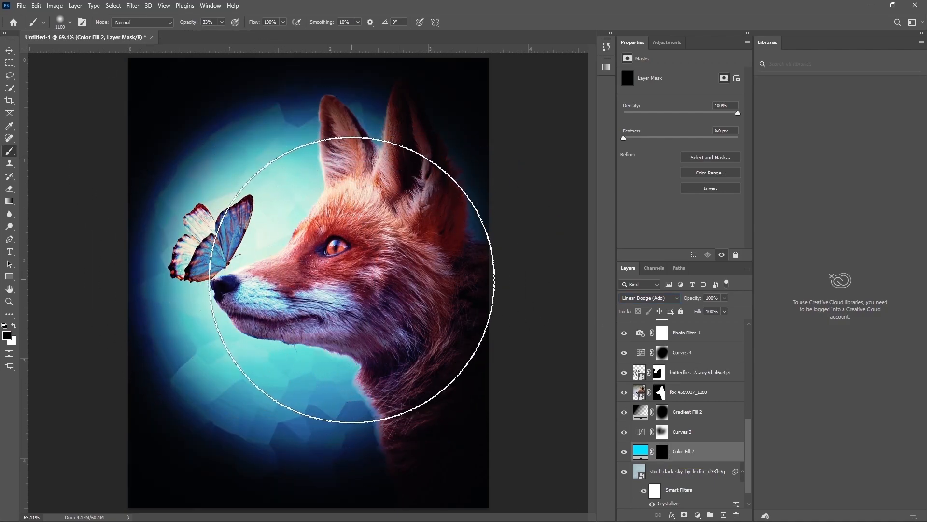
key("0")
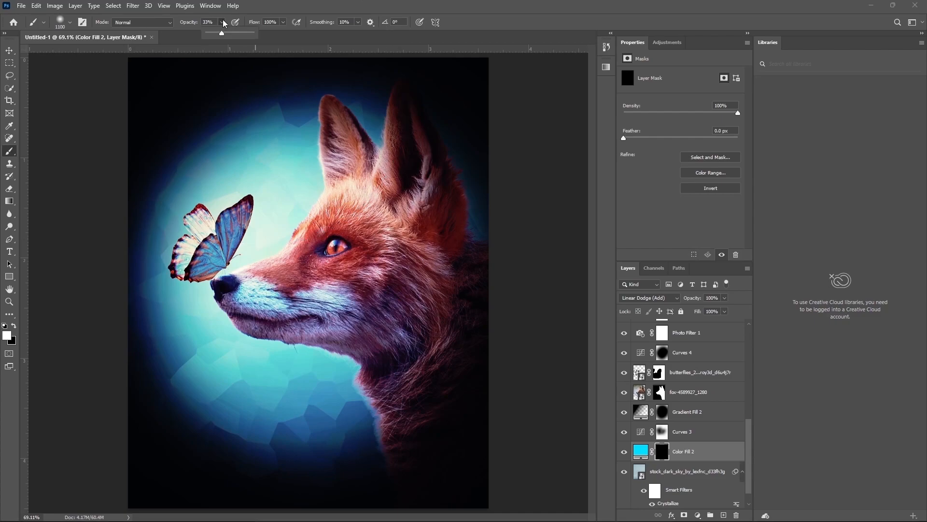
left_click_drag(352, 252, 335, 256)
key("ctrl+z")
Step: Reduce the brush to 150 px and dab white on the cyan fill's mask behind the butterfly's wings
key("bracketleft")
key("bracketleft")
key("bracketleft")
key("bracketleft")
key("bracketleft")
key("bracketleft")
key("bracketleft")
key("bracketleft")
key("bracketleft")
key("bracketleft")
key("bracketleft")
left_click(221, 224)
left_click(181, 254)
key("bracketleft")
left_click(172, 266)
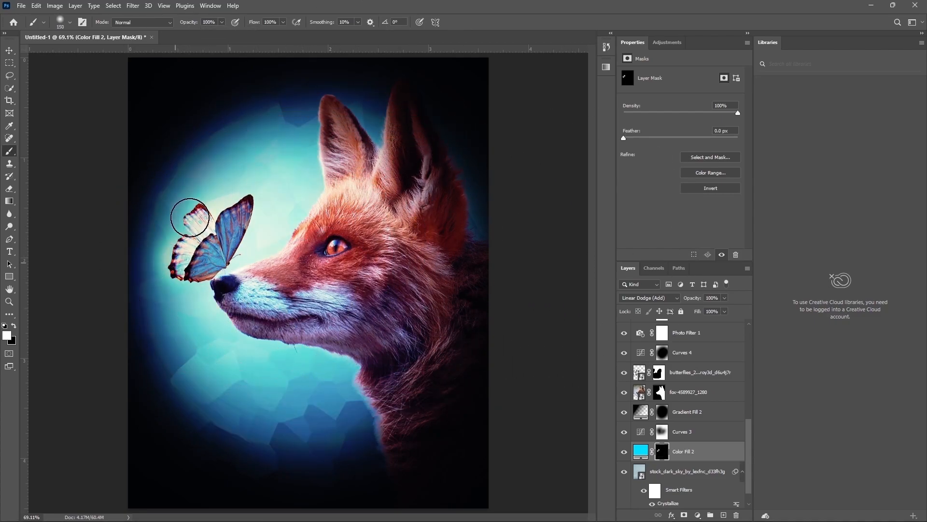
left_click(189, 217)
left_click(249, 216)
left_click(211, 274)
Step: Trim the cyan glow along the butterfly's outer edge by painting black on the fill's mask, then restore white as the foreground color
key("x")
mouse_move(192, 285)
left_mouse_down()
mouse_move(166, 244)
mouse_move(186, 203)
left_mouse_up()
key("x")
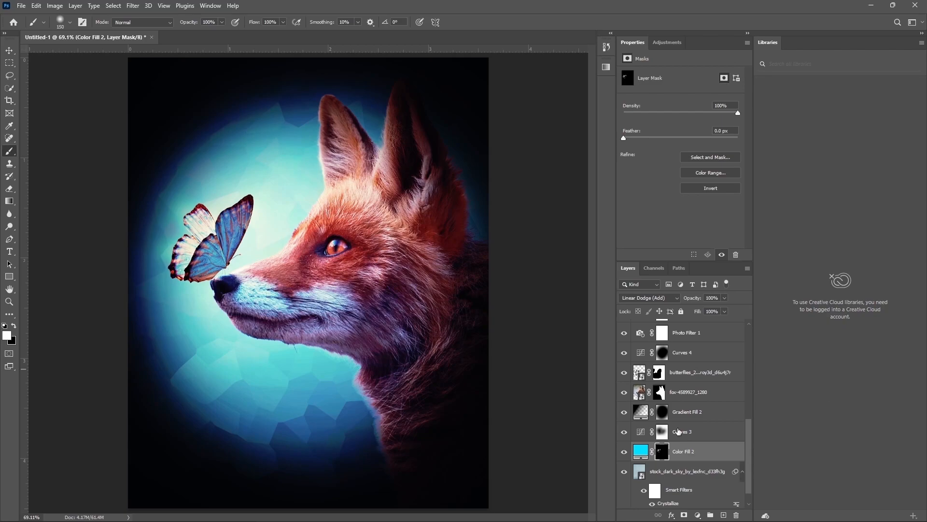
Step: Add an Exposure adjustment clipped to the fox layer with an exposure of +0.49, then compare it on and off
scroll(678, 432, "up", 2)
left_click(638, 431)
left_click(662, 431)
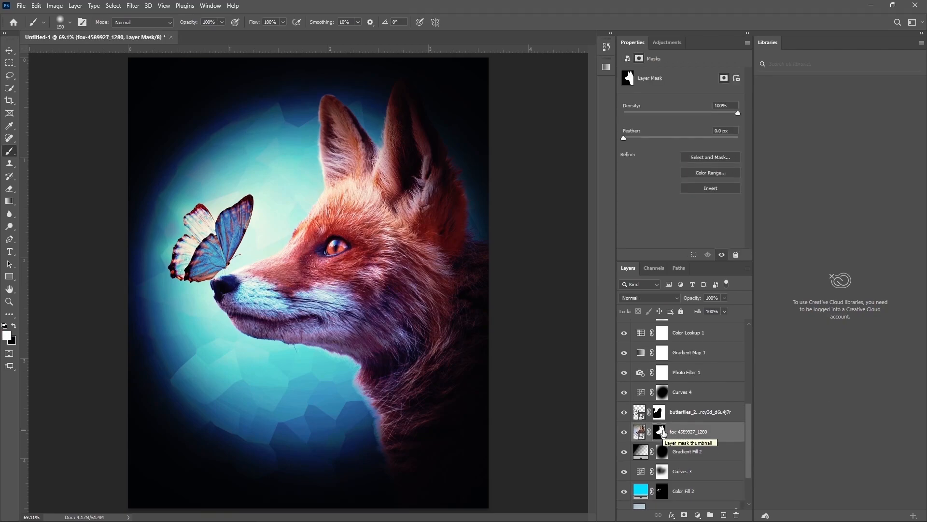
scroll(663, 433, "down", 2)
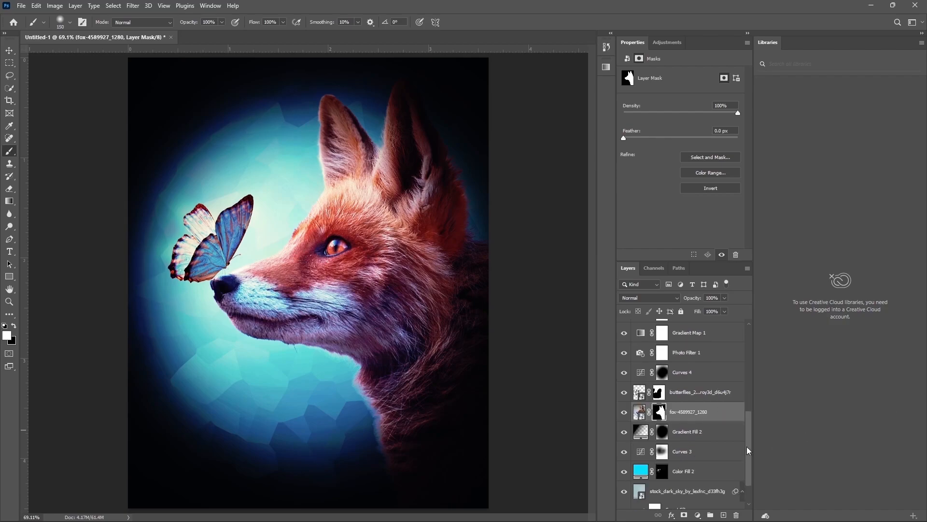
left_click(639, 412)
left_click(697, 515)
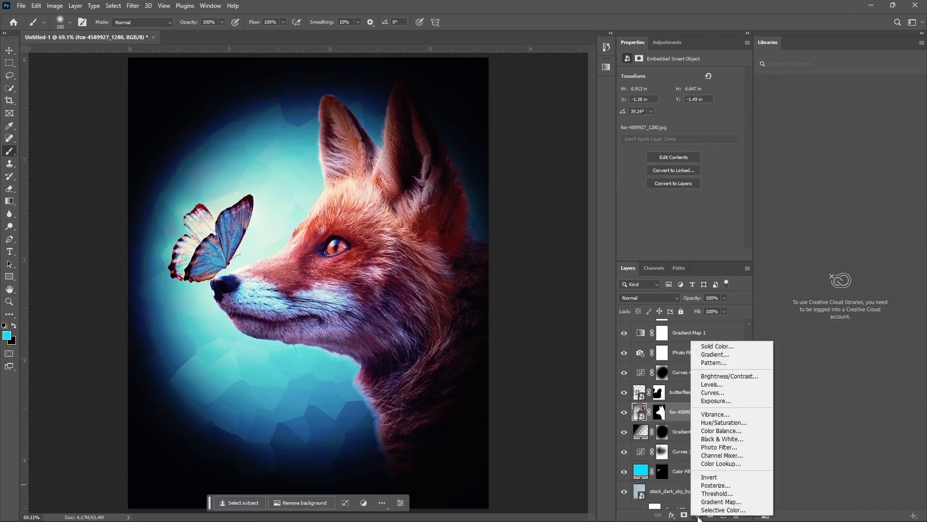
left_click(741, 407)
left_click(679, 255)
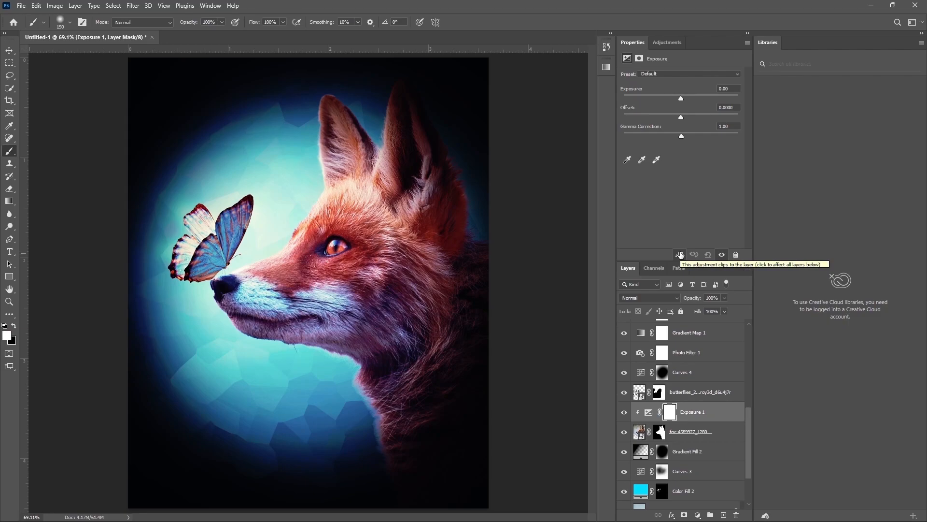
type("0.49")
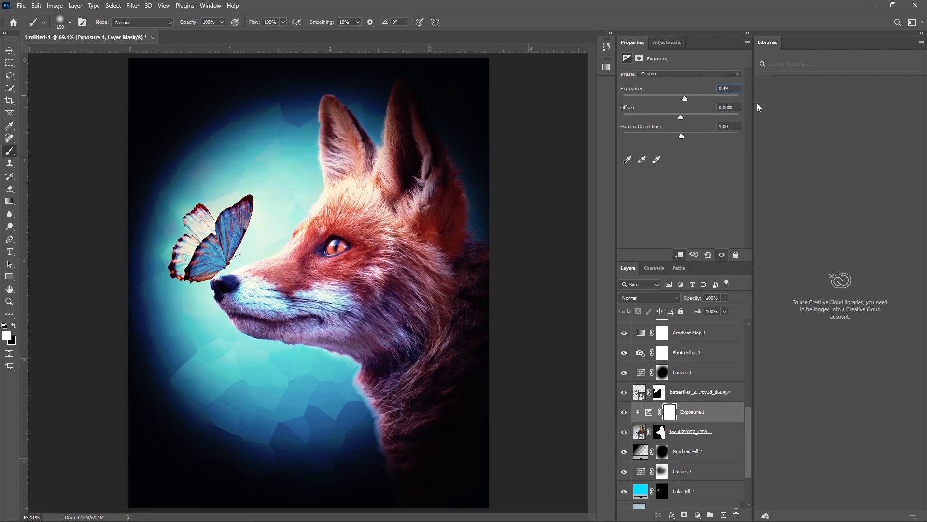
key("Return")
left_click(625, 413)
left_click(624, 413)
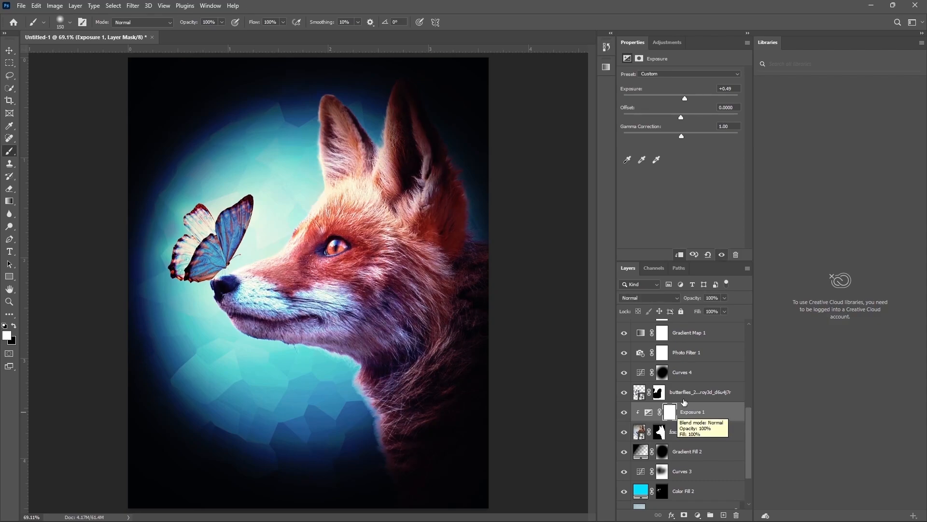
Step: Paint black on the Exposure adjustment's mask across the fox's neck, cheek and ears with a soft 900 px brush
left_click(670, 412)
key("bracketleft")
key("bracketleft")
key("x")
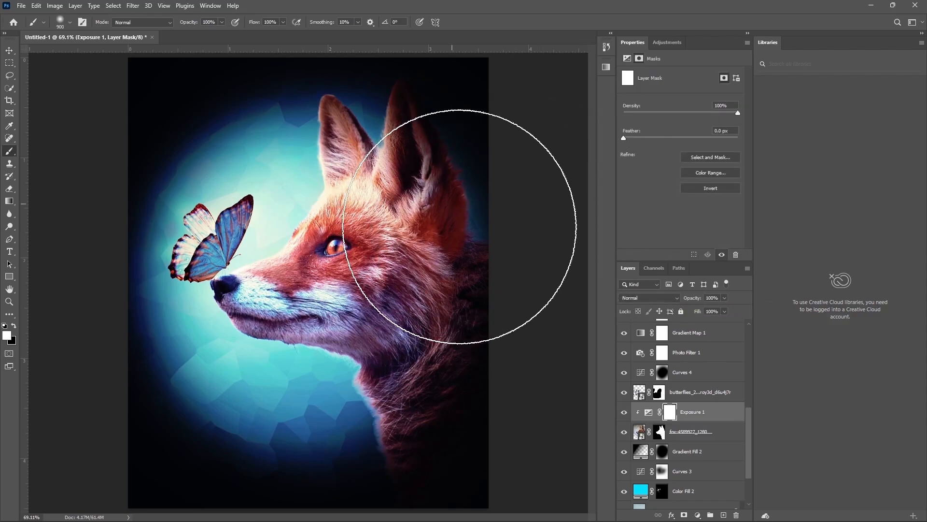
mouse_move(318, 395)
left_mouse_down()
mouse_move(463, 408)
mouse_move(451, 143)
mouse_move(422, 128)
left_mouse_up()
left_click_drag(421, 316, 381, 338)
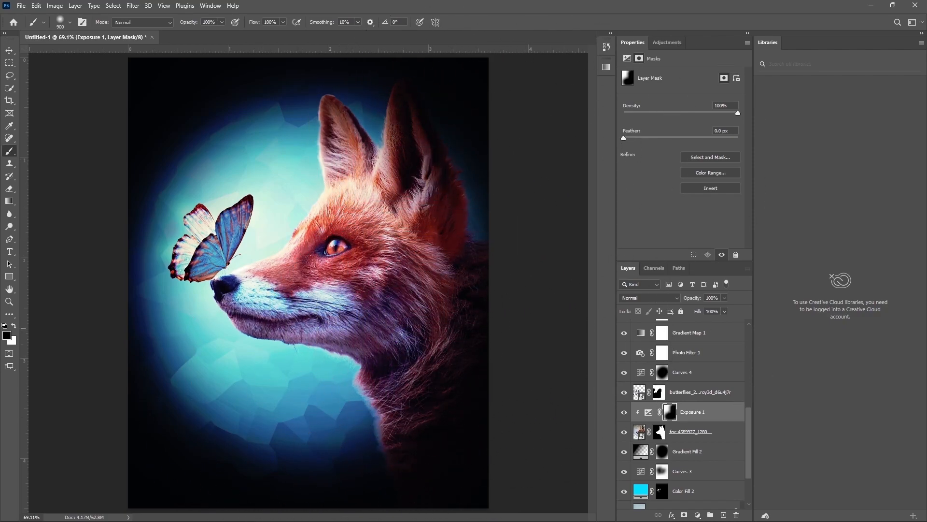
Step: Add a Vibrance adjustment clipped to the fox layer with vibrance -12 and saturation +20
left_click(697, 514)
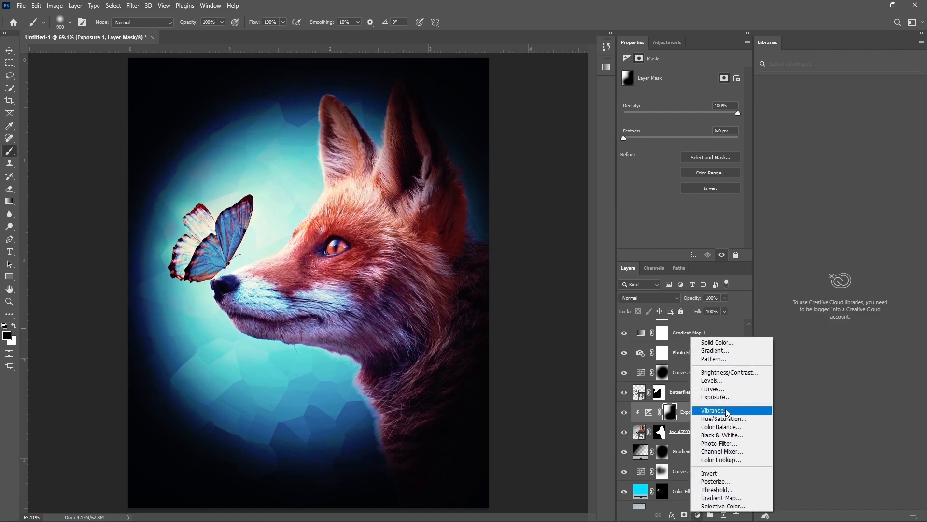
left_click(717, 410)
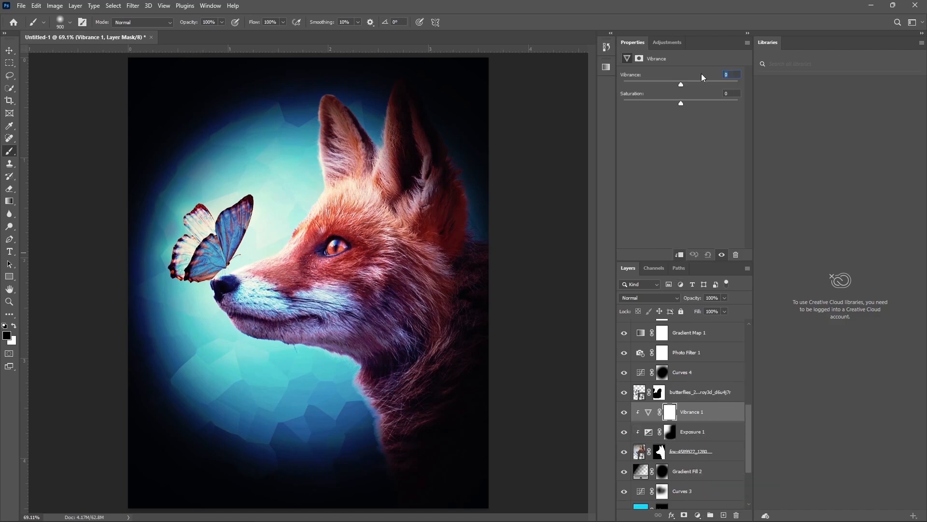
key("Tab")
type("20")
Step: Add a Curves adjustment clipped to the fox with points at input 125, output 142 and input 225, output 254
left_click(697, 515)
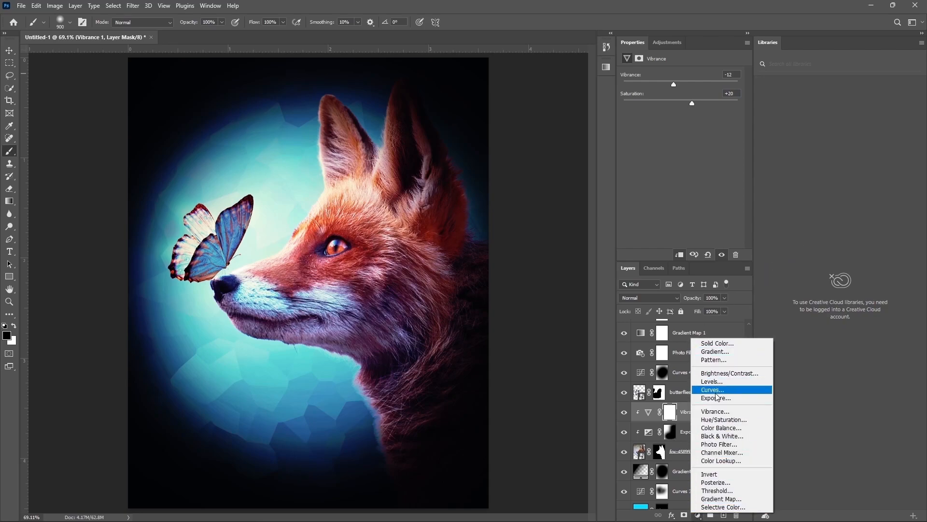
left_click(720, 391)
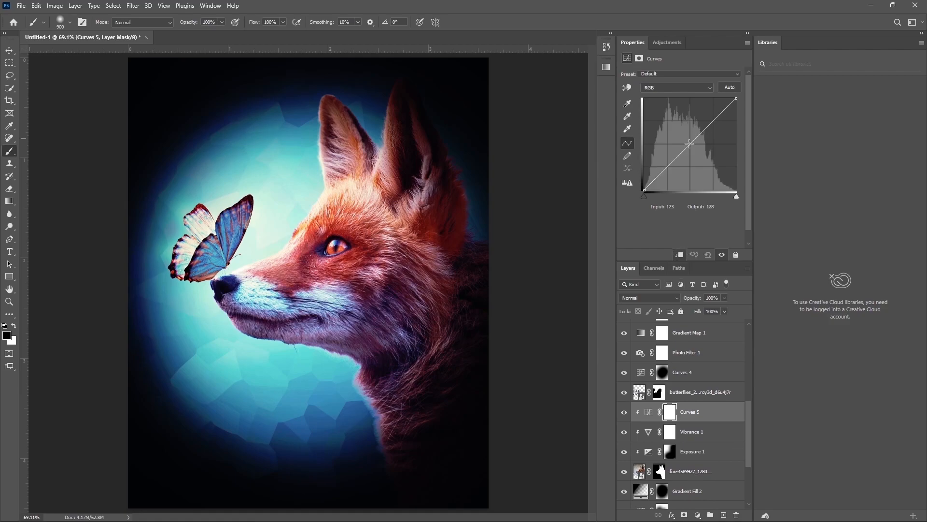
left_click_drag(688, 146, 675, 167)
type("125")
key("Tab")
type("142")
key("Return")
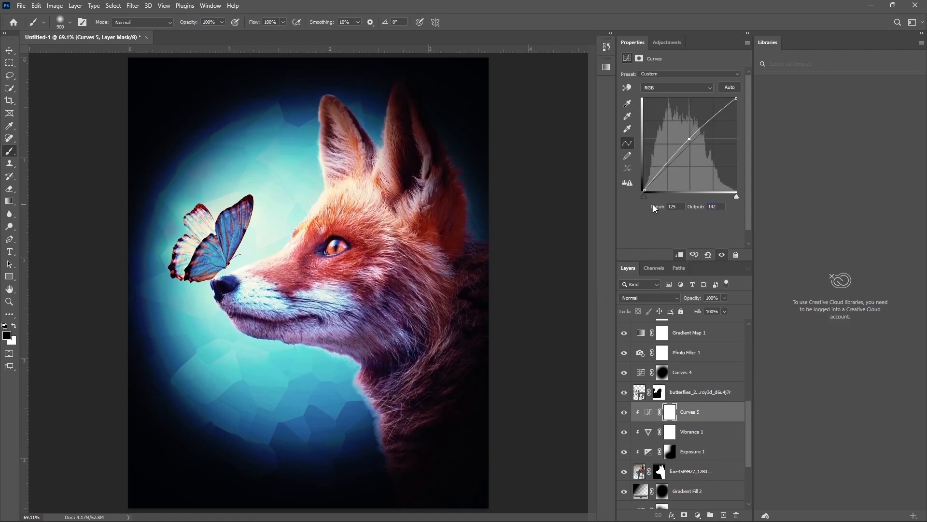
left_click_drag(736, 99, 739, 106)
type("225")
key("Tab")
type("254")
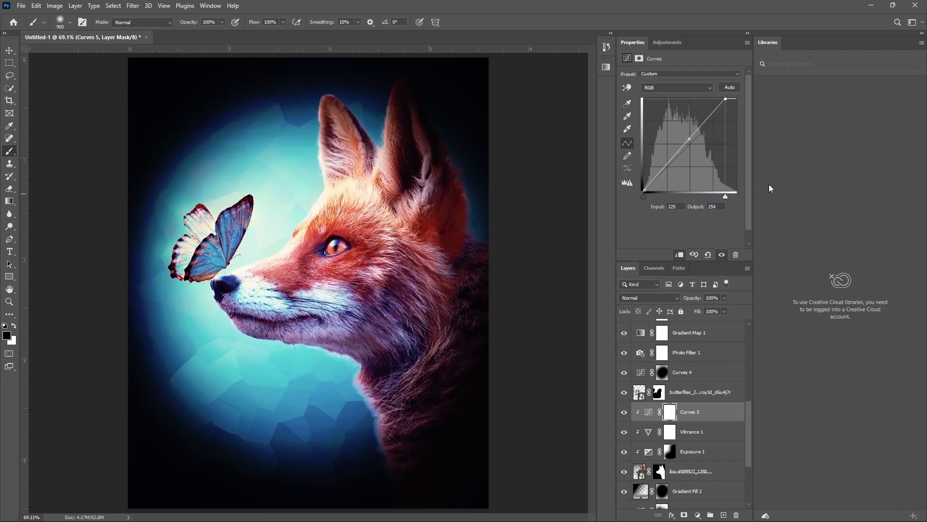
Step: Add a white (ffffff) solid color fill above the fox's Curves adjustment and set its blend mode to Screen
left_click(698, 516)
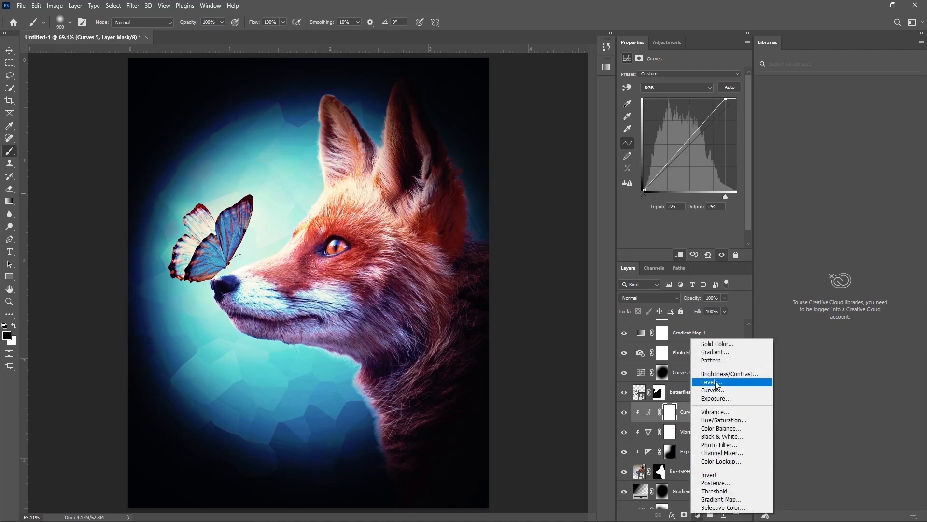
left_click(728, 340)
left_click(608, 115)
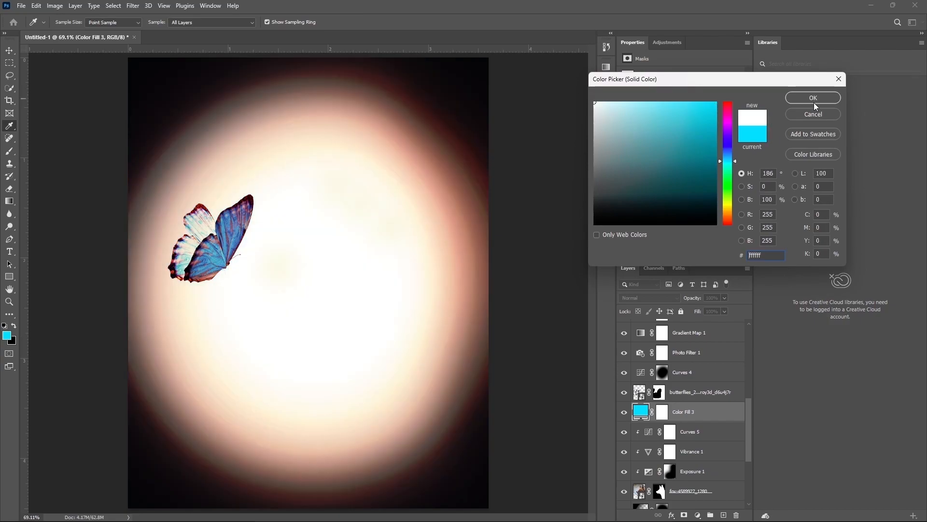
left_click(813, 98)
left_click(653, 300)
left_click(633, 361)
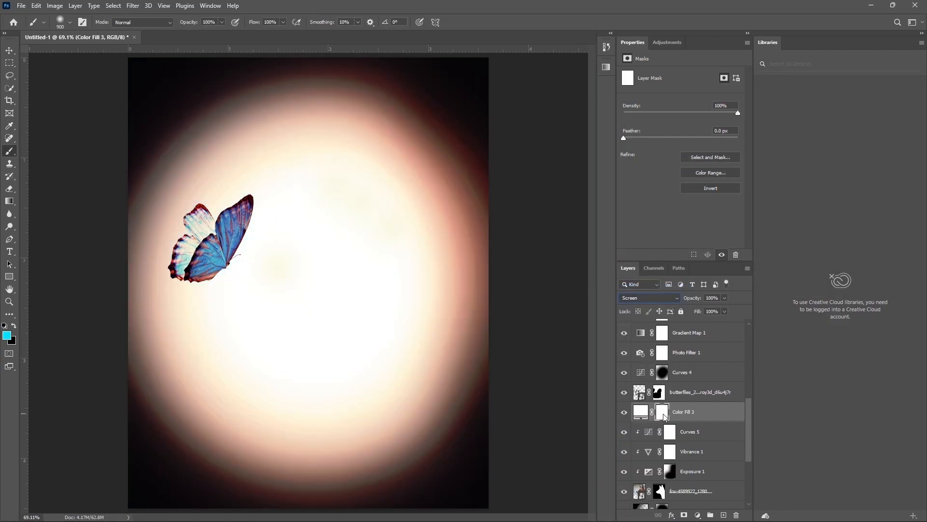
Step: Invert the white fill's mask to black and reduce the brush to 125 px
left_click(662, 413)
key("ctrl+i")
key("bracketleft")
key("bracketleft")
key("bracketleft")
key("bracketleft")
key("bracketleft")
key("bracketleft")
key("bracketleft")
key("bracketleft")
key("bracketleft")
key("bracketleft")
key("bracketleft")
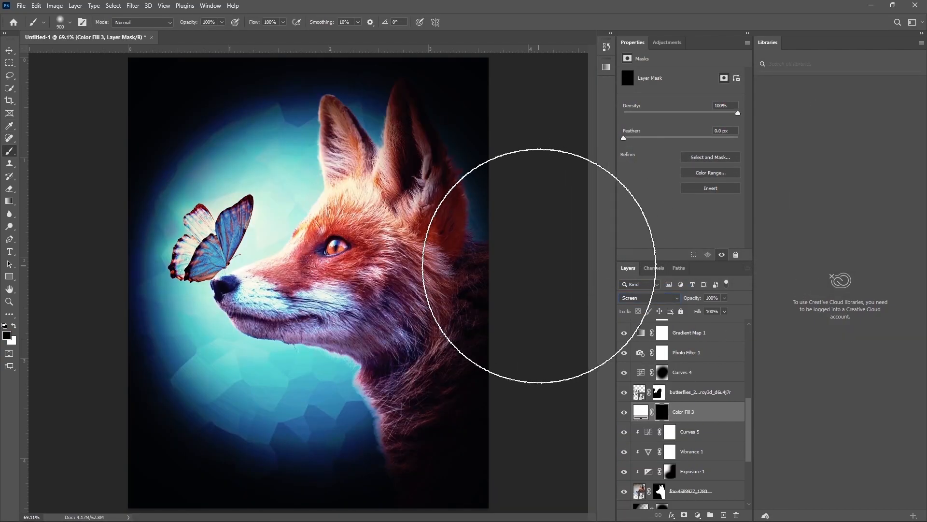
Step: Lower the brush opacity to 24% and paint white lightly on the fill's mask over the fox's muzzle, undoing unwanted strokes
key("x")
left_click_drag(263, 289, 225, 286)
key("ctrl+z")
key("2")
key("4")
key("ctrl+z")
left_click_drag(311, 219, 301, 246)
key("ctrl+z")
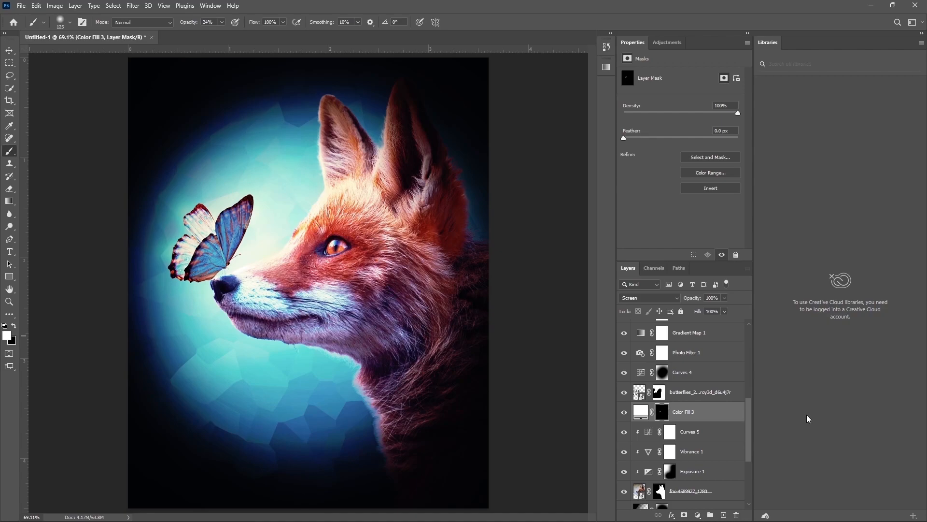
Step: Clip the white color fill to the fox layer
left_click(624, 432)
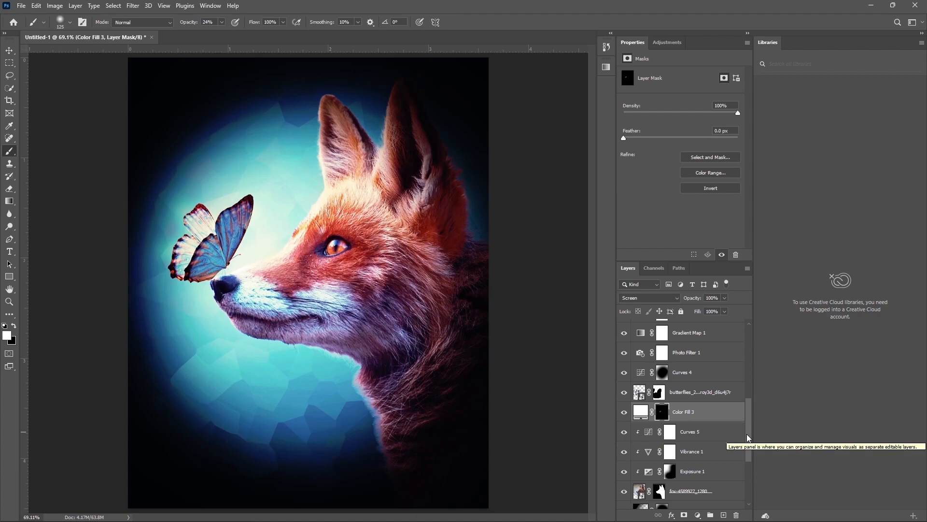
right_click(694, 416)
left_click(725, 308)
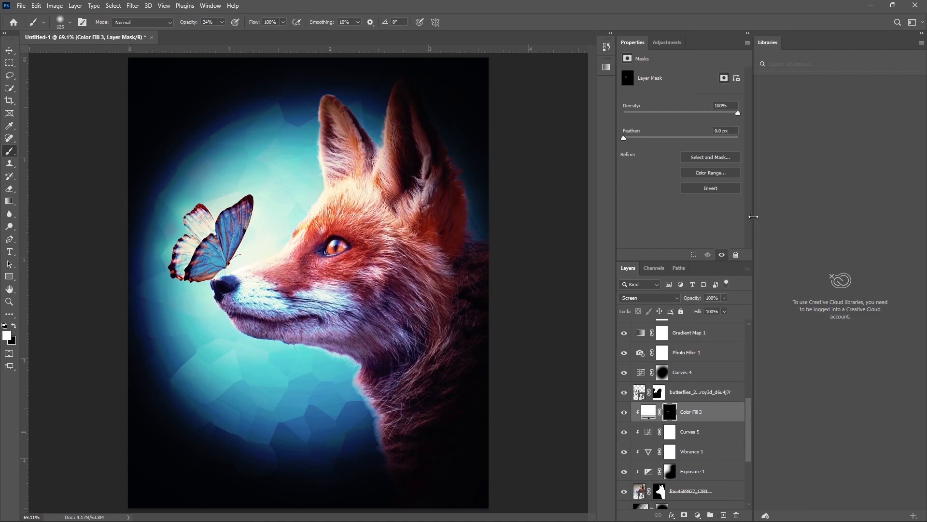
Step: Add a new Linear Dodge (Add) layer above the white fill and paint a faint white glow around the butterfly with a large brush
left_click(722, 515)
key("x")
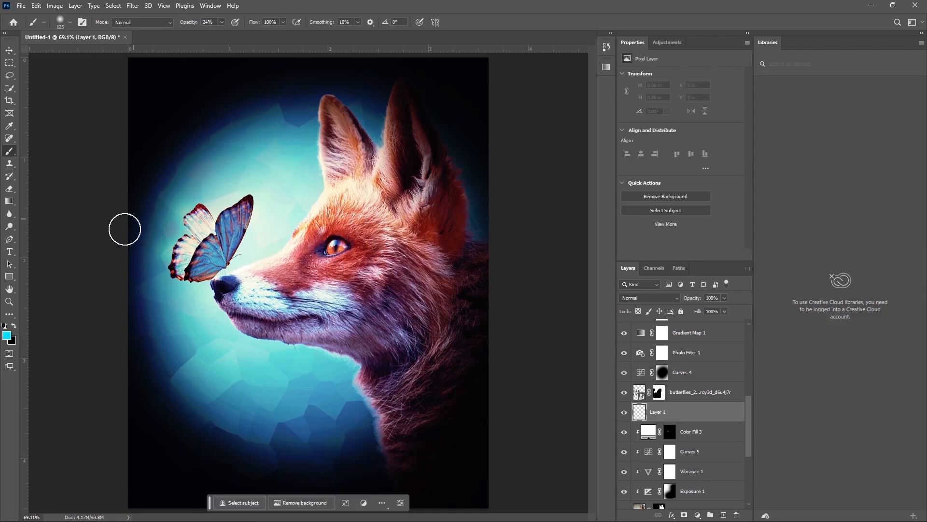
key("x")
key("bracketright")
key("bracketright")
key("bracketright")
key("bracketright")
key("bracketright")
key("bracketright")
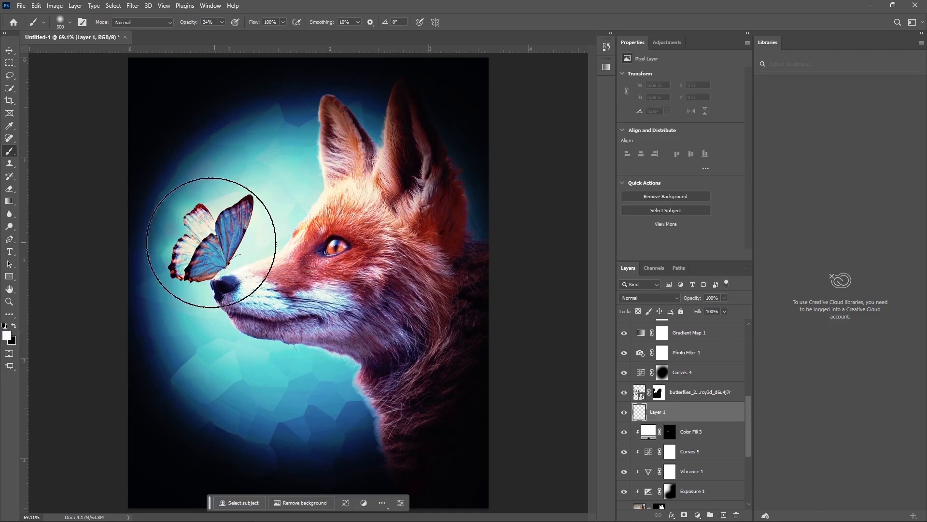
left_click(664, 293)
left_click(645, 379)
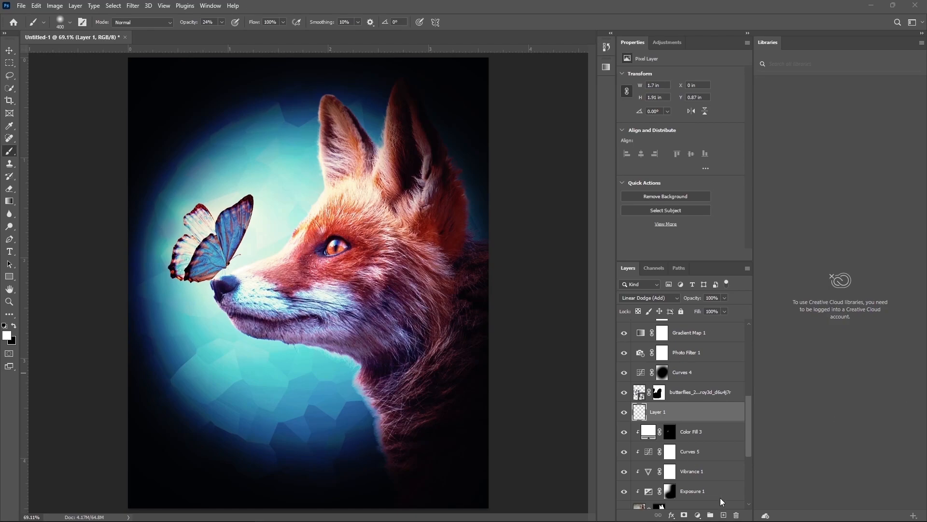
Step: Add another new layer set to Linear Dodge (Add) and set the foreground color to cyan
left_click(724, 515)
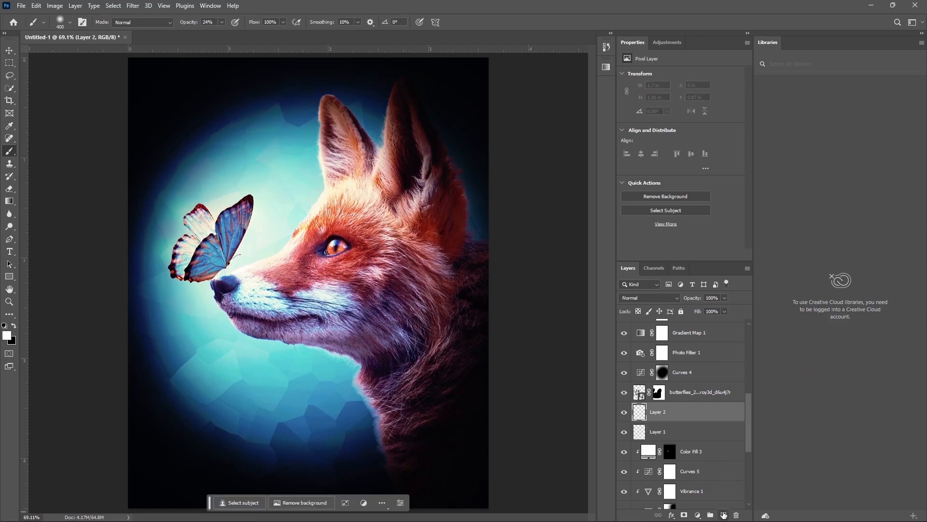
left_click(14, 327)
left_click(6, 335)
key("ctrl+v")
left_click(821, 97)
left_click(667, 298)
left_click(642, 375)
Step: Set the brush to 60 px at 100% opacity and paint cyan behind the butterfly's wings
key("bracketleft")
key("bracketleft")
key("bracketleft")
key("bracketleft")
key("bracketright")
key("bracketright")
key("bracketright")
key("bracketright")
left_click(221, 22)
left_click_drag(221, 32, 267, 52)
mouse_move(246, 207)
left_mouse_down()
mouse_move(236, 230)
mouse_move(196, 264)
mouse_move(195, 215)
mouse_move(197, 250)
left_mouse_up()
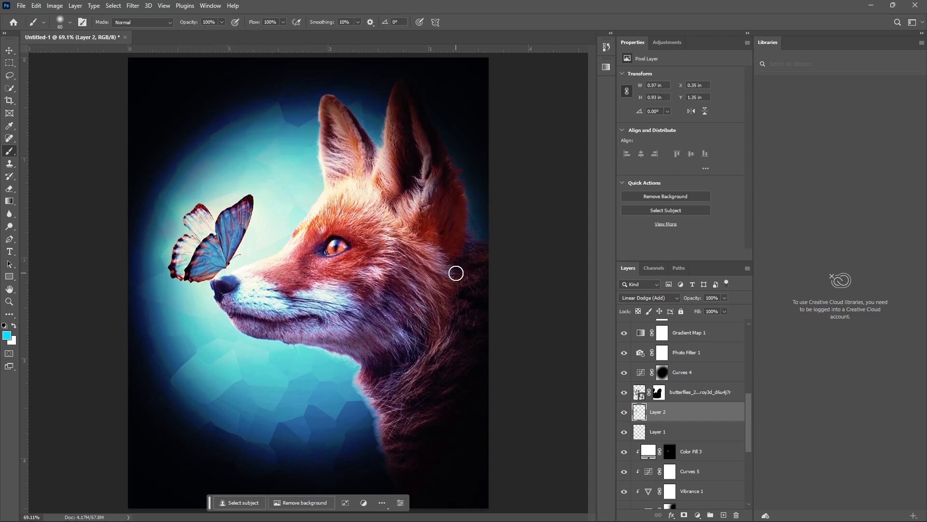
Step: Enlarge the brush to 125 px and extend the cyan glow around the butterfly and the fox's nose
key("bracketright")
mouse_move(210, 215)
left_mouse_down()
mouse_move(182, 240)
mouse_move(212, 279)
left_mouse_up()
key("bracketright")
key("bracketright")
key("bracketright")
key("bracketright")
left_click(212, 200)
left_click_drag(246, 213, 265, 271)
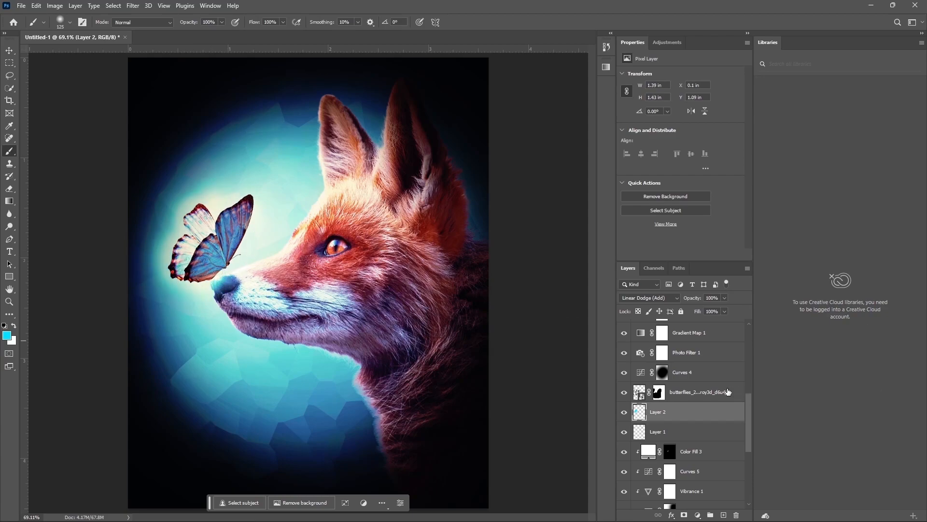
Step: Dab more cyan over the butterfly with a 250 px brush and lower the glow layer's opacity to 74%
key("bracketright")
key("bracketright")
key("bracketright")
key("bracketright")
left_click(234, 213)
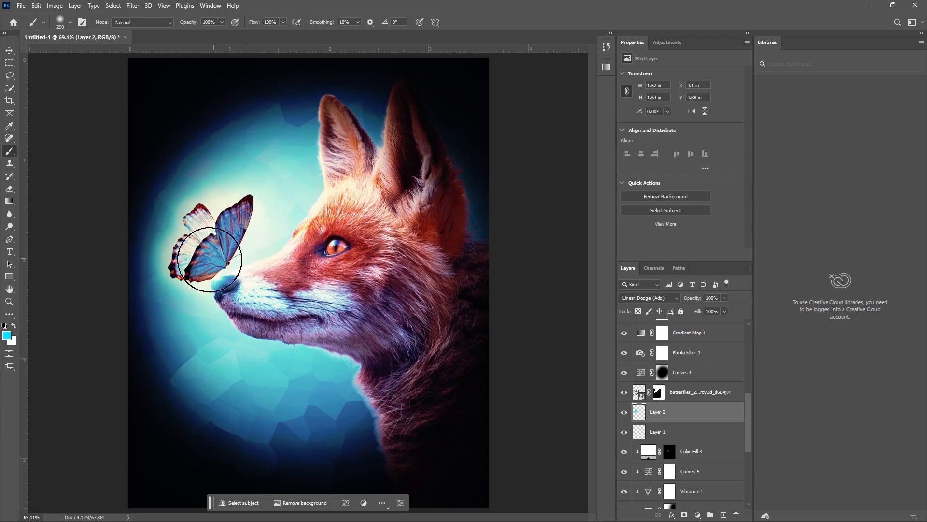
left_click(211, 259)
left_click(725, 298)
left_click_drag(727, 309, 711, 308)
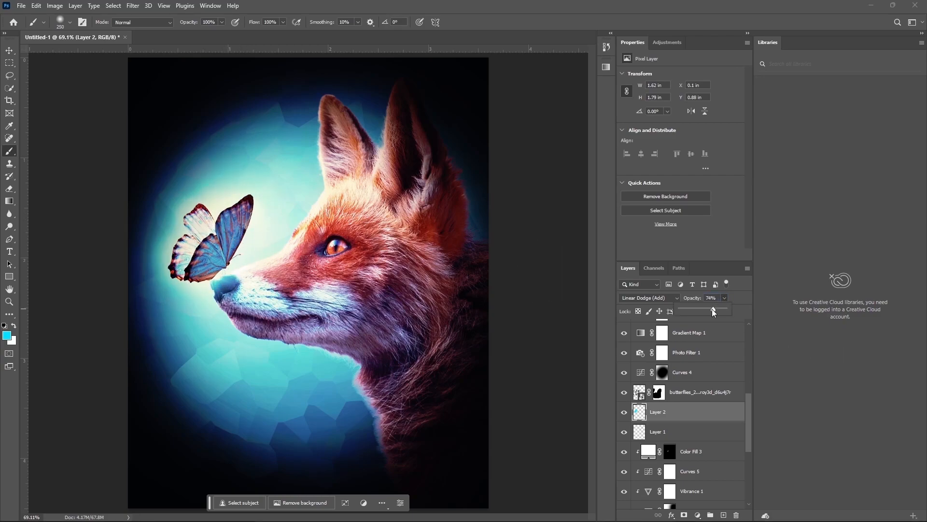
Step: Add a mask to the cyan glow layer and paint black across the fox's nose and the butterfly's inner wings
left_click(684, 514)
key("d")
mouse_move(198, 304)
left_mouse_down()
mouse_move(282, 207)
mouse_move(279, 178)
left_mouse_up()
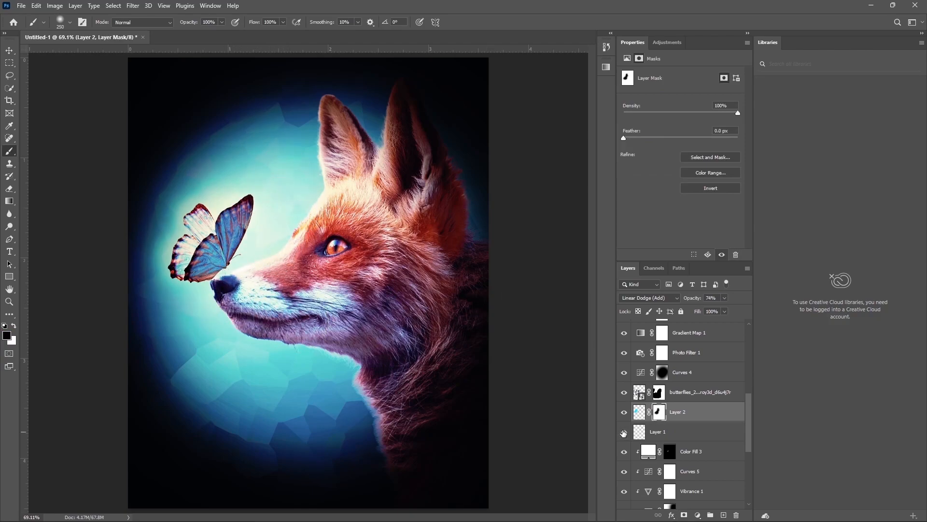
Step: Add a mask to the white glow layer and dab black on it over the fox's muzzle
left_click(652, 431)
left_click(684, 515)
left_click(254, 305)
key("x")
left_click(719, 416)
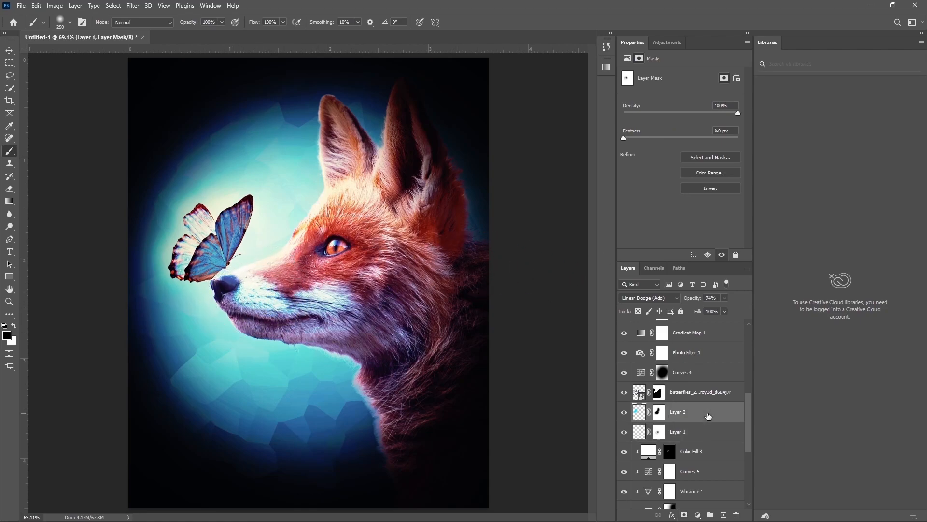
Step: Apply a cyan Outer Glow to the butterfly layer with Linear Dodge (Add), 14% opacity and a 21 px size
scroll(695, 425, "up", 2)
left_click(695, 433)
left_click(672, 515)
left_click(682, 506)
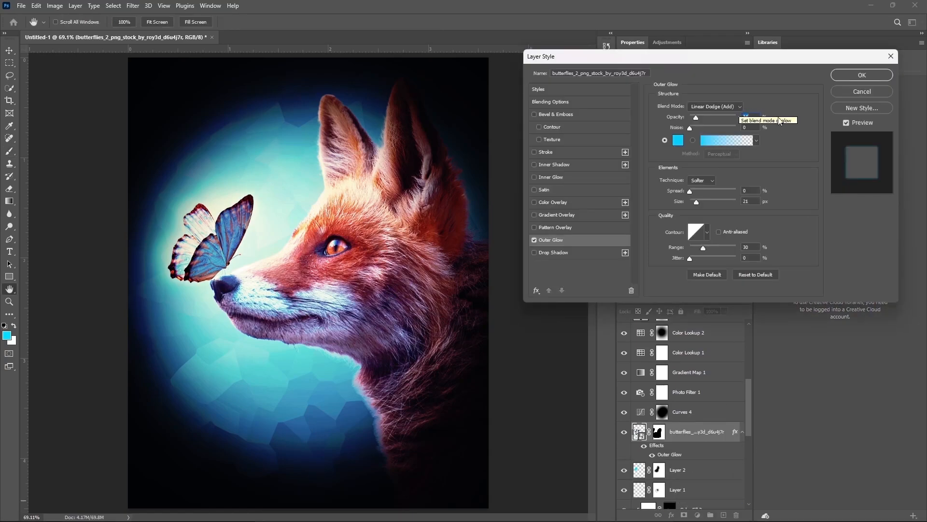
left_click(677, 140)
left_click(832, 99)
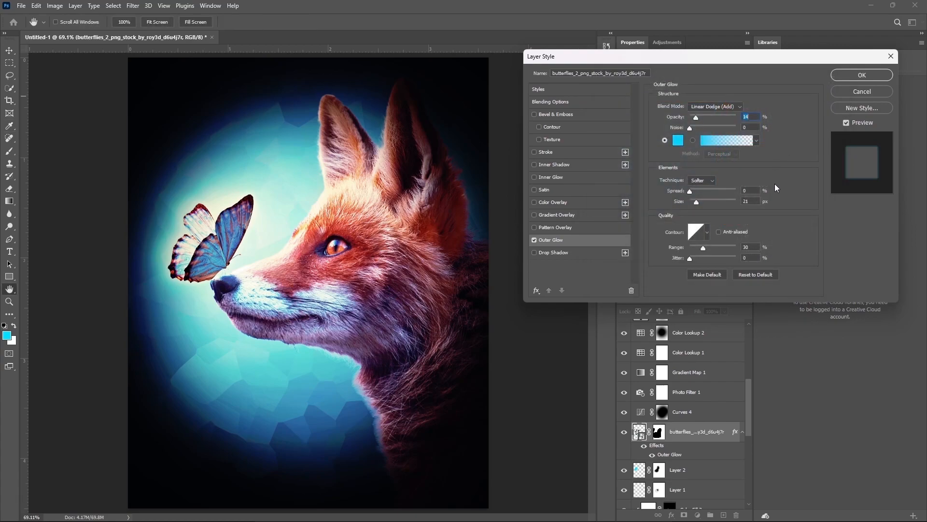
left_click(862, 76)
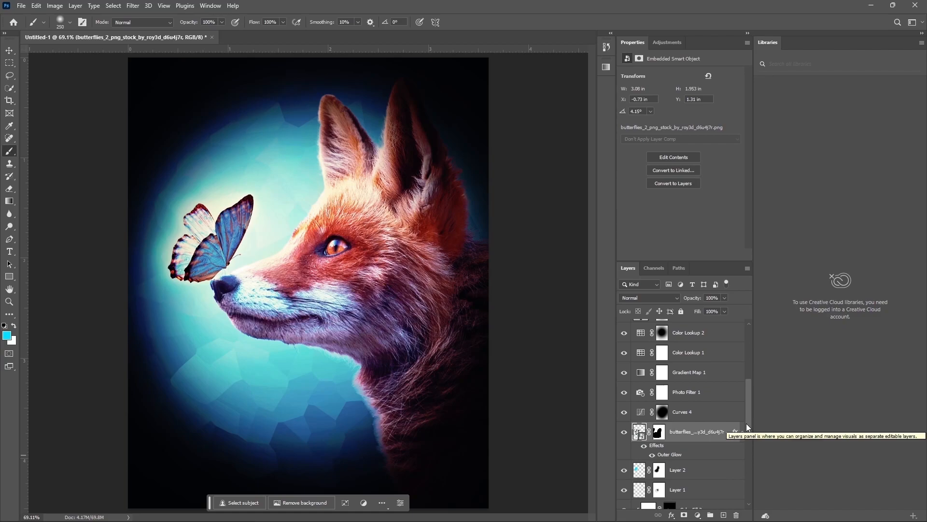
Step: Add an Exposure adjustment clipped to the butterfly with an exposure of 0.54, then compare it on and off
left_click(698, 515)
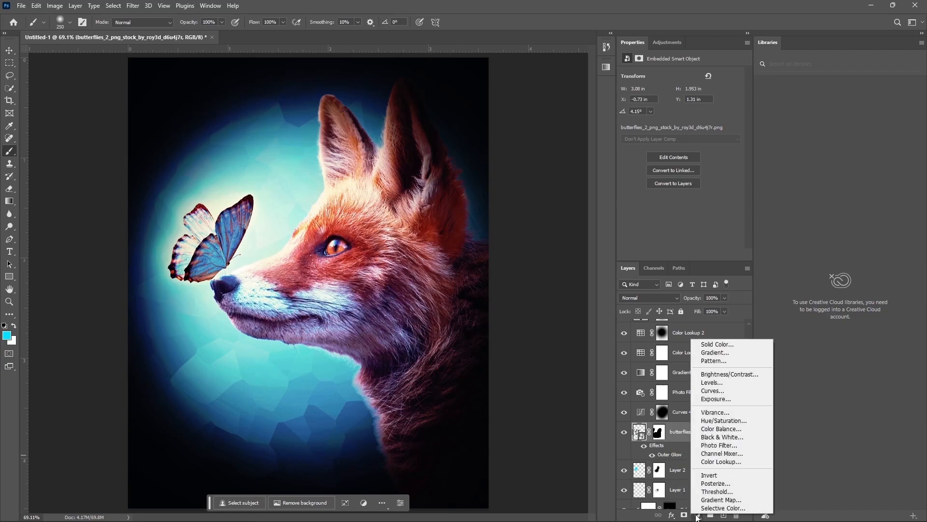
left_click(724, 399)
left_click(678, 254)
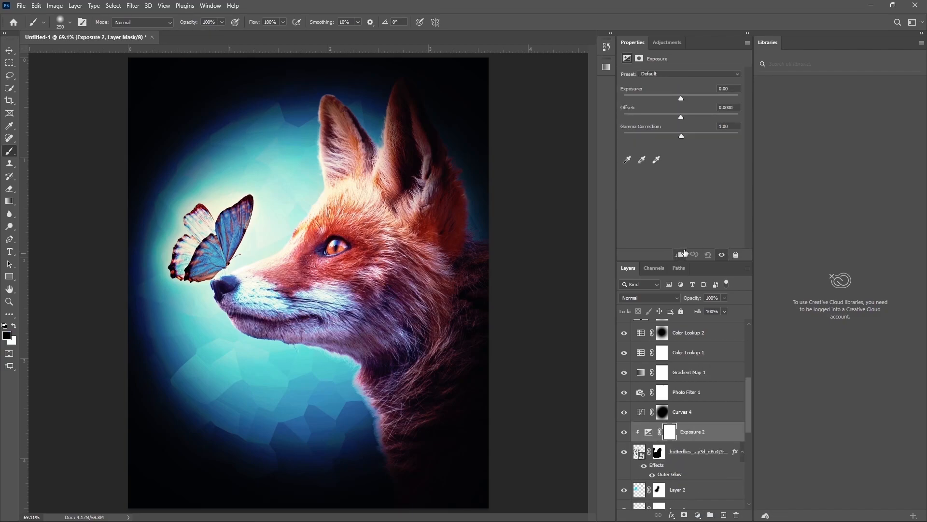
left_click(732, 93)
type("0.54")
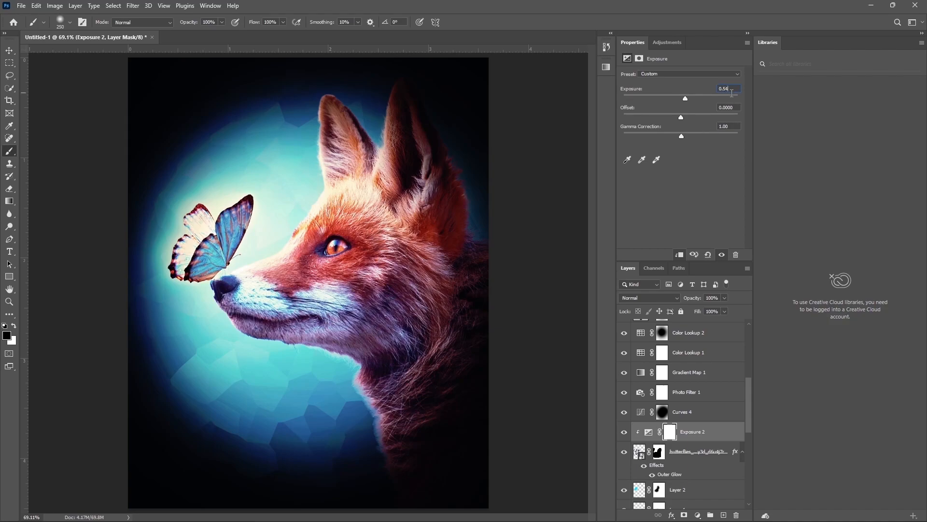
left_click(625, 432)
left_click(625, 432)
Step: Add a colorized Hue/Saturation adjustment clipped to the butterfly with hue 196, saturation 30 and lightness -18
left_click(697, 515)
left_click(714, 420)
left_click(679, 253)
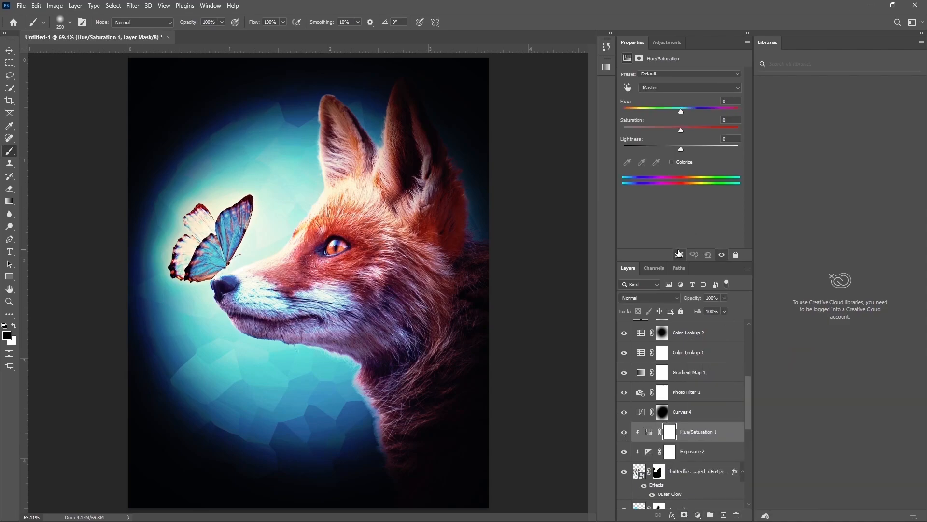
left_click(671, 162)
type("196")
key("Tab")
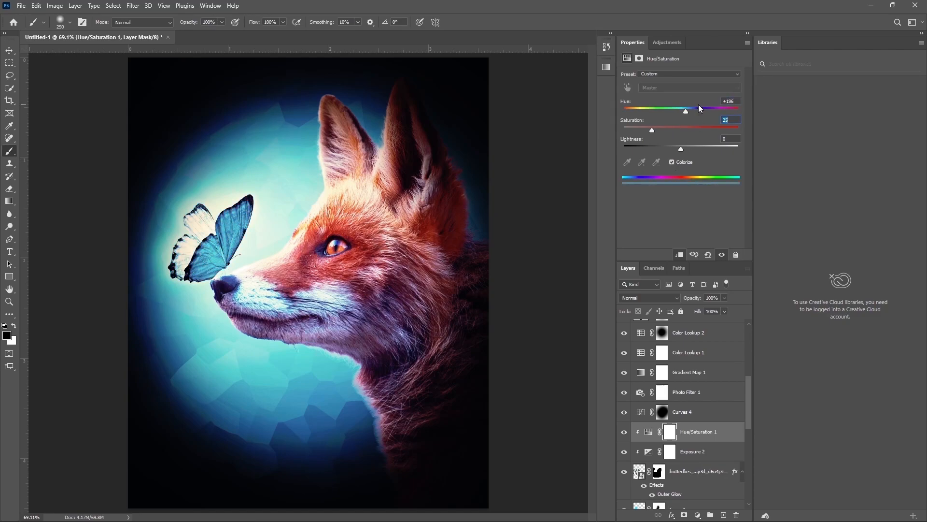
type("30")
key("Tab")
type("-18")
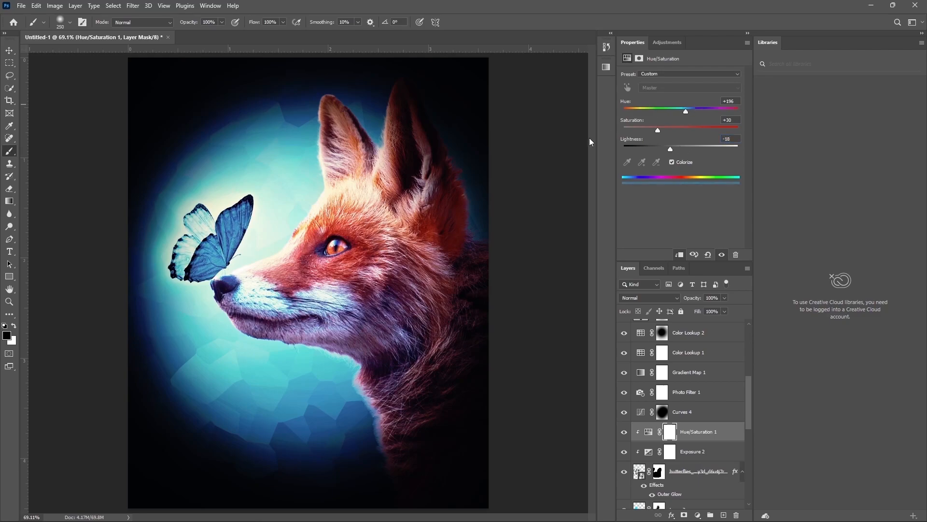
Step: Add a Curves adjustment clipped to the butterfly with a point at input 83, output 224
left_click(697, 514)
left_click(723, 394)
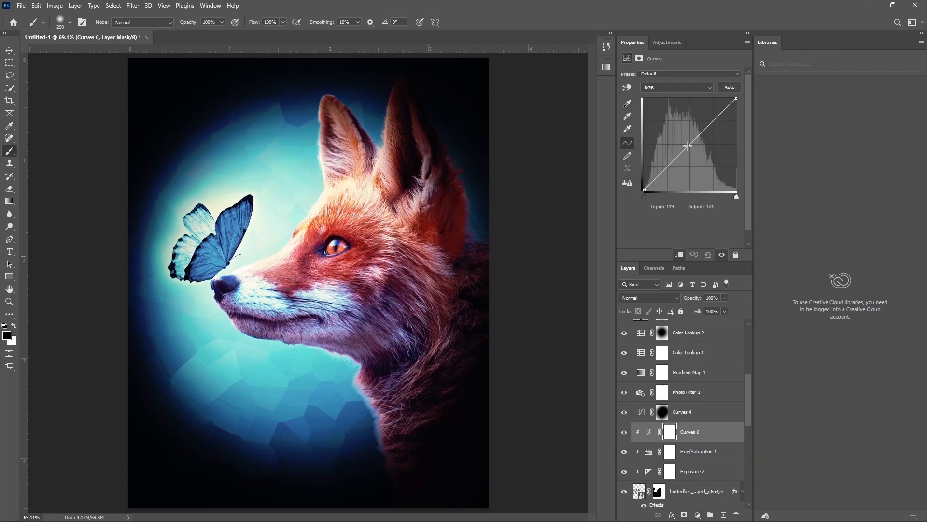
left_click_drag(688, 146, 693, 149)
type("83")
key("Tab")
type("224")
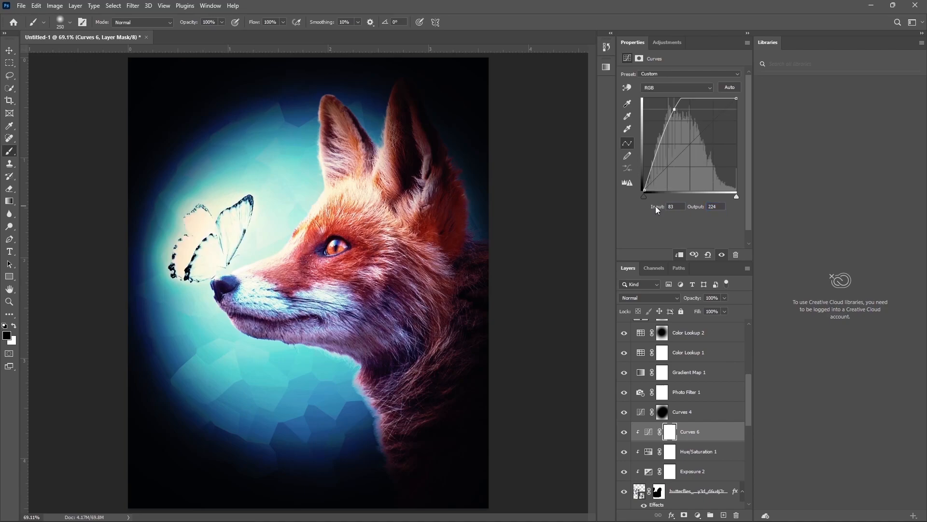
Step: Move the butterfly curve's highlight point to input 99, output 254, and set that Curves layer's fill to 75%
mouse_move(737, 99)
left_mouse_down()
mouse_move(733, 120)
mouse_move(735, 89)
mouse_move(752, 92)
left_mouse_up()
left_click(658, 207)
left_click(677, 206)
left_click(737, 99)
type("99")
key("Tab")
key("Return")
left_click(712, 311)
type("75")
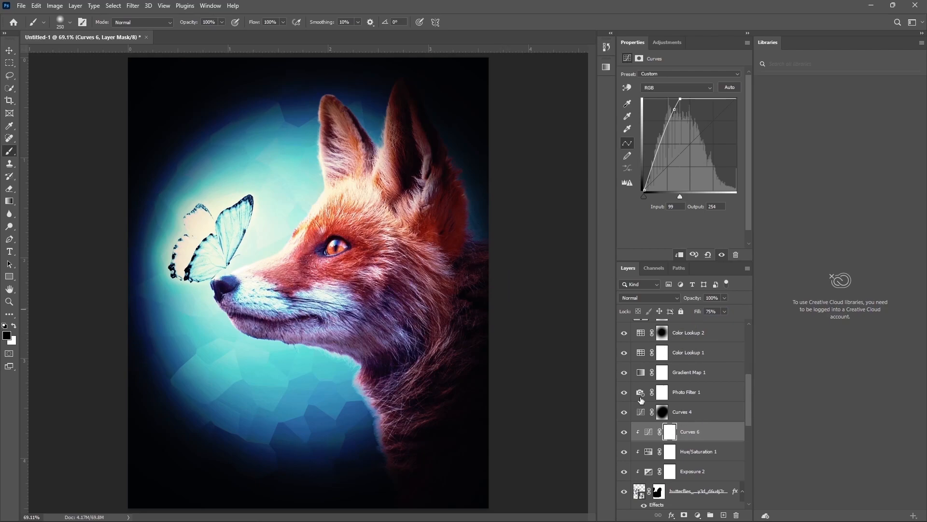
Step: Invert the mask of the butterfly's Curves layer and paint white over parts of the wings with a 125 px brush
key("ctrl+i")
key("bracketleft")
key("bracketleft")
key("bracketleft")
key("x")
key("bracketleft")
mouse_move(204, 211)
left_mouse_down()
mouse_move(254, 206)
mouse_move(218, 160)
mouse_move(185, 263)
left_mouse_up()
mouse_move(245, 217)
left_mouse_down()
mouse_move(207, 233)
mouse_move(184, 301)
mouse_move(191, 280)
left_mouse_up()
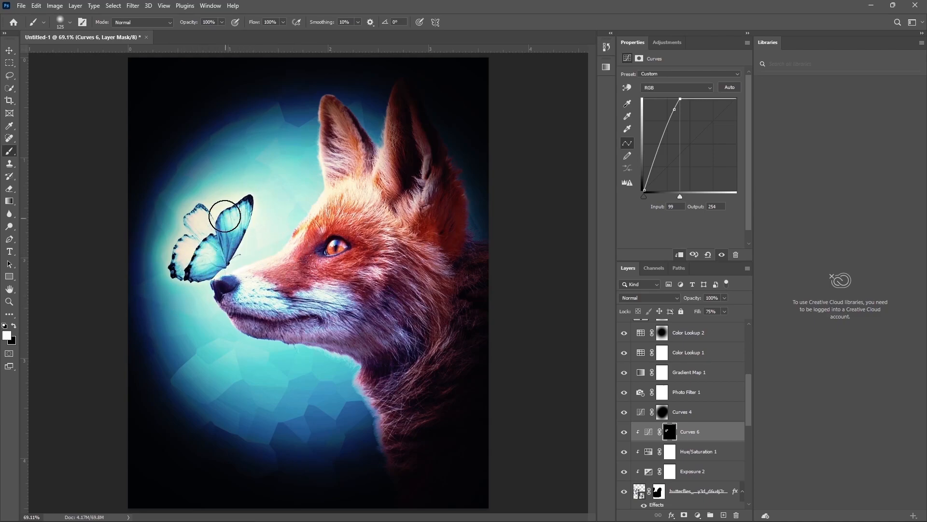
Step: Refine the butterfly's Curves mask by alternating black and white strokes over the wings at 100% brush opacity
key("x")
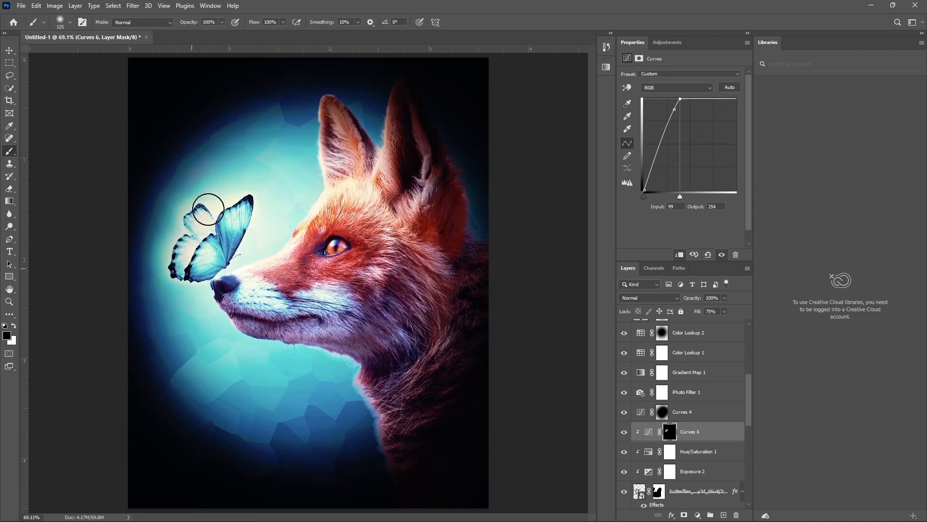
mouse_move(254, 235)
left_mouse_down()
mouse_move(239, 270)
mouse_move(211, 295)
mouse_move(182, 287)
mouse_move(214, 284)
mouse_move(203, 272)
mouse_move(190, 293)
mouse_move(250, 227)
mouse_move(249, 262)
left_mouse_up()
key("x")
mouse_move(211, 229)
left_mouse_down()
mouse_move(195, 248)
mouse_move(206, 271)
left_mouse_up()
key("x")
left_click_drag(209, 278, 213, 263)
key("x")
key("x")
mouse_move(181, 221)
left_mouse_down()
mouse_move(165, 271)
mouse_move(194, 284)
mouse_move(215, 278)
left_mouse_up()
key("x")
left_click(200, 267)
key("x")
Step: Blend the Curves brightening across the butterfly's wings with black and white mask strokes at 37% brush opacity
left_click(222, 22)
left_click(193, 36)
mouse_move(233, 247)
left_mouse_down()
mouse_move(210, 257)
mouse_move(267, 215)
mouse_move(215, 209)
mouse_move(170, 242)
mouse_move(182, 280)
mouse_move(231, 214)
mouse_move(211, 226)
mouse_move(198, 274)
left_mouse_up()
key("x")
key("x")
key("x")
left_click_drag(193, 224, 207, 227)
key("x")
mouse_move(157, 276)
left_mouse_down()
mouse_move(184, 250)
mouse_move(199, 215)
mouse_move(205, 228)
mouse_move(244, 227)
mouse_move(234, 220)
mouse_move(209, 256)
left_mouse_up()
key("x")
left_click_drag(237, 223, 197, 276)
key("x")
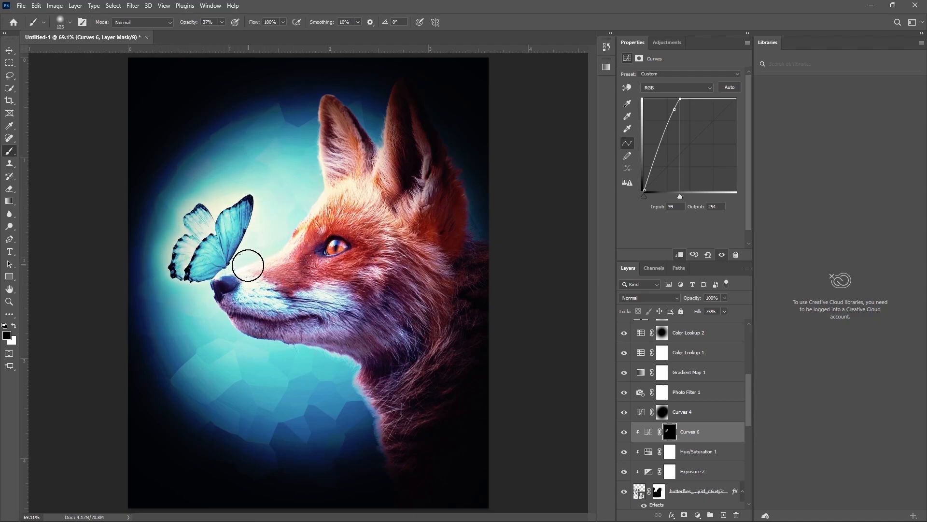
Step: Paint black on the Curves mask near the butterfly's base at 100% brush opacity and check the layer's visibility
left_click(222, 22)
left_click_drag(221, 33, 259, 36)
left_click_drag(232, 279, 215, 286)
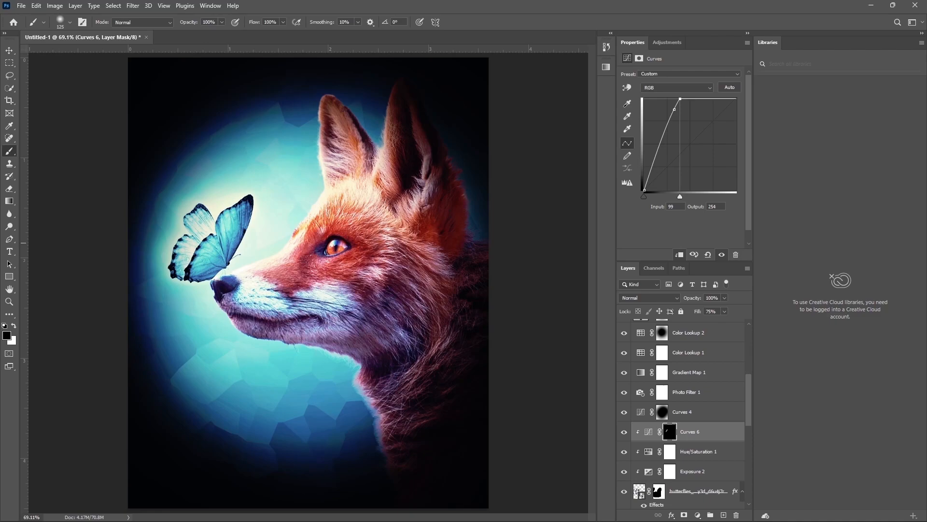
left_click(624, 433)
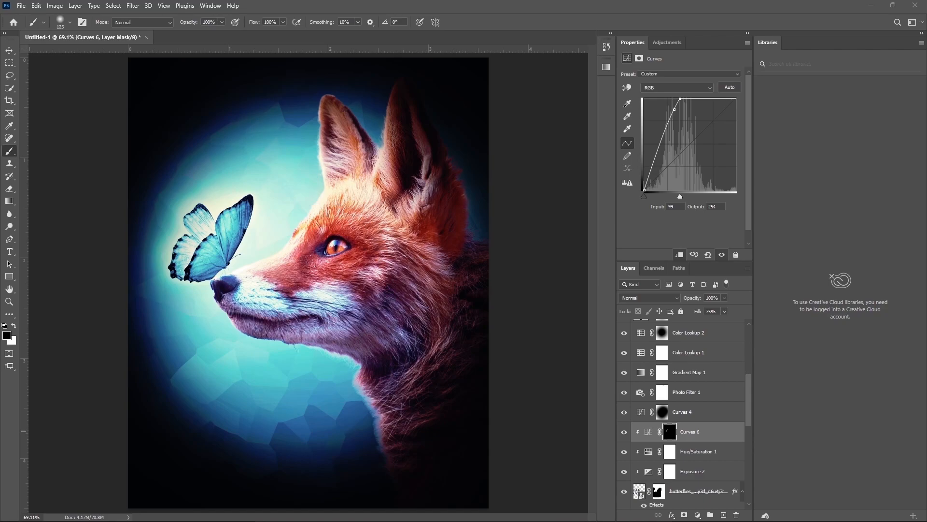
Step: Add a Solid Color fill of d2a792 above the butterfly's Curves layer and invert its mask to black
left_click(698, 515)
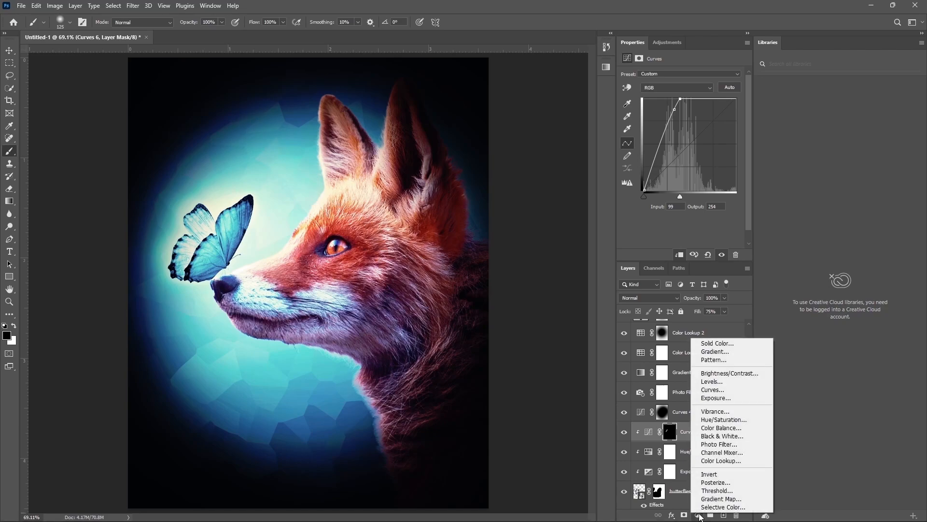
left_click(720, 342)
key("ctrl+v")
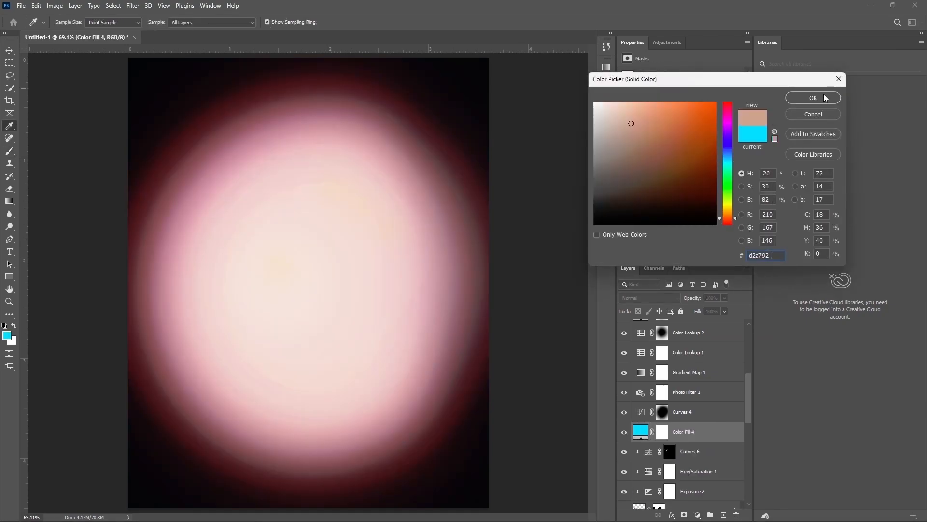
left_click(824, 94)
left_click(662, 432)
key("ctrl+i")
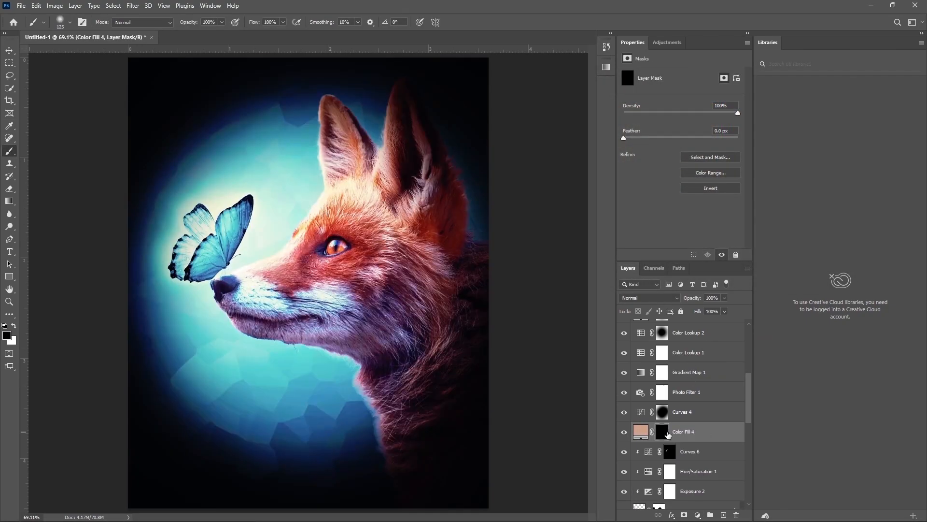
Step: Set the tan color fill to Vivid Light and paint white on its mask over the fox's eye with a 50 px brush
left_click(642, 297)
left_click(635, 419)
key("bracketleft")
key("bracketleft")
key("bracketleft")
key("bracketleft")
key("bracketleft")
key("bracketleft")
key("x")
left_click(332, 247)
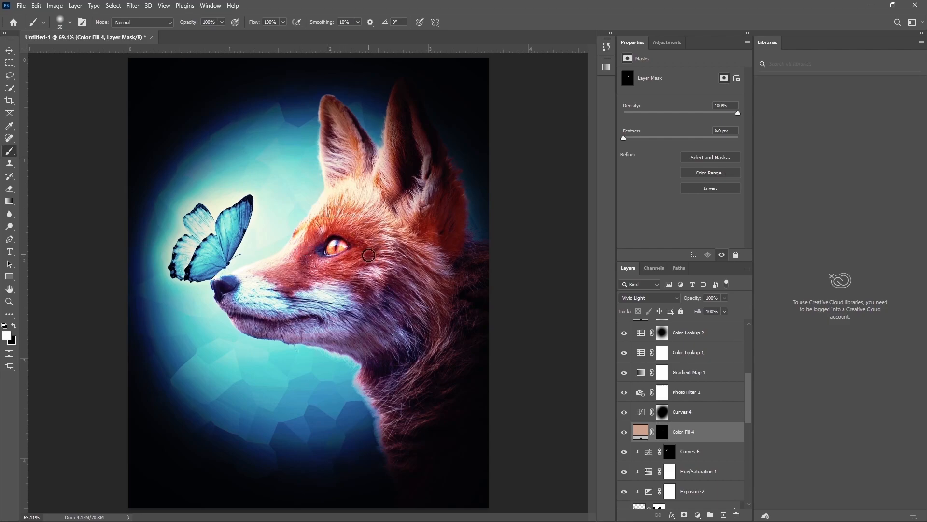
Step: Touch up the tan fill's mask around the fox's eye with black and white, using 100 px and 60 px brushes
key("x")
key("bracketright")
key("bracketright")
key("bracketright")
key("bracketright")
key("bracketright")
key("x")
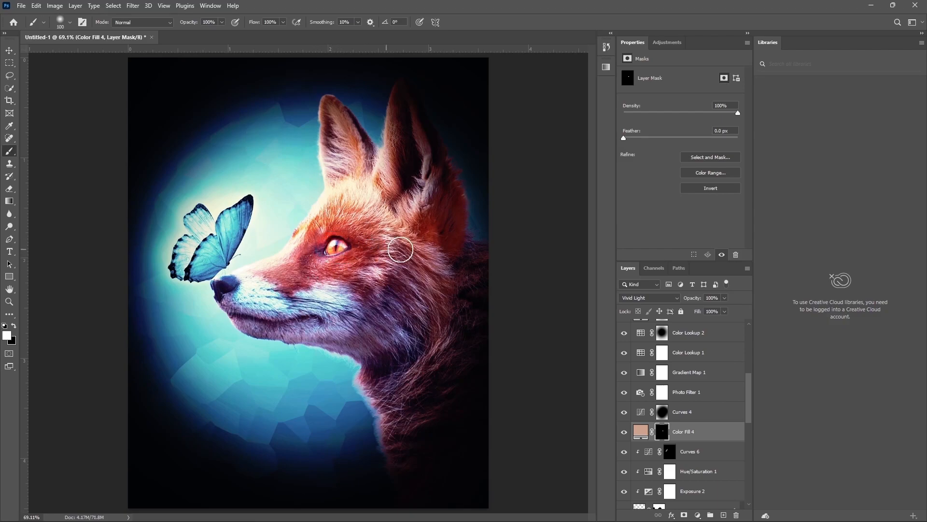
key("bracketleft")
key("bracketleft")
key("bracketleft")
key("bracketleft")
key("x")
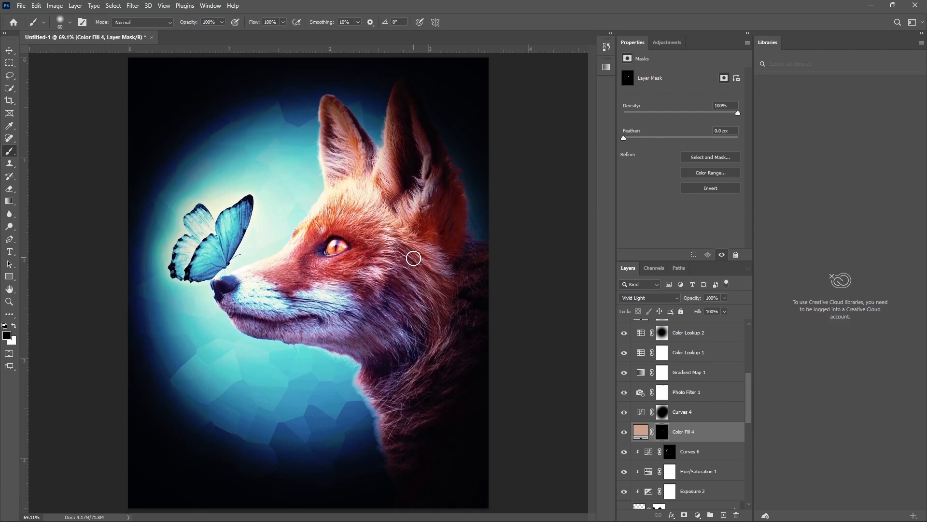
Step: Clean up the tan fill's mask on the fox's eye with small black and white strokes, down to a 15 px brush
key("bracketleft")
key("bracketleft")
key("x")
key("x")
key("bracketleft")
key("x")
key("x")
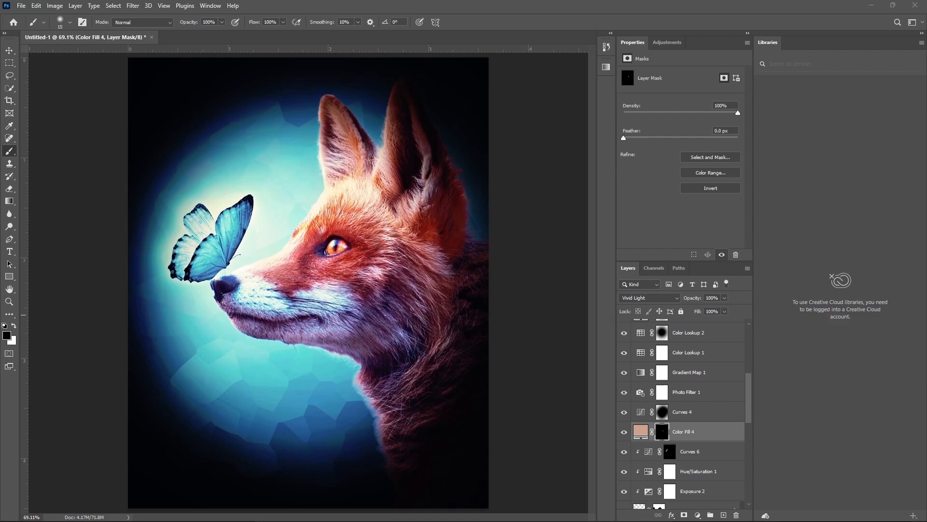
Step: Add a light blue Solid Color fill above the tan fill and invert its mask to black
left_click(697, 514)
left_click(730, 340)
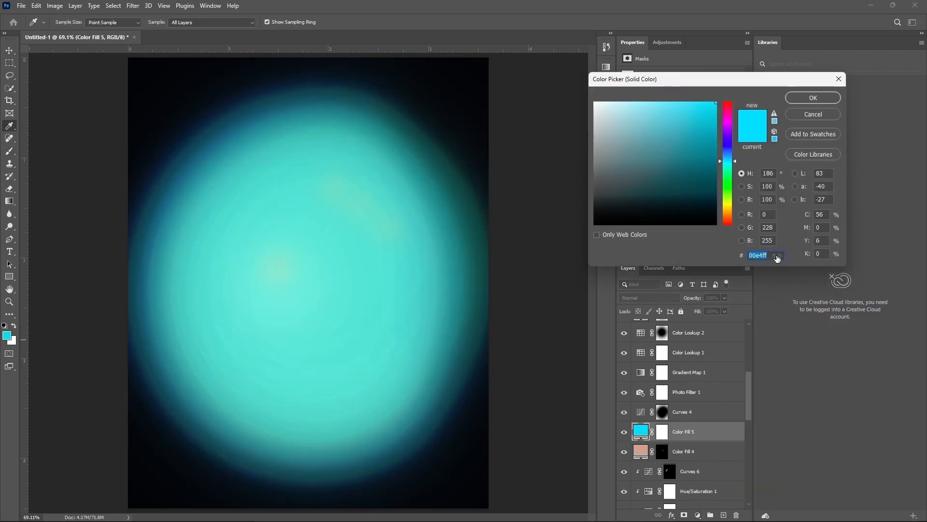
key("ctrl+v")
left_click(813, 98)
left_click(665, 434)
key("ctrl+i")
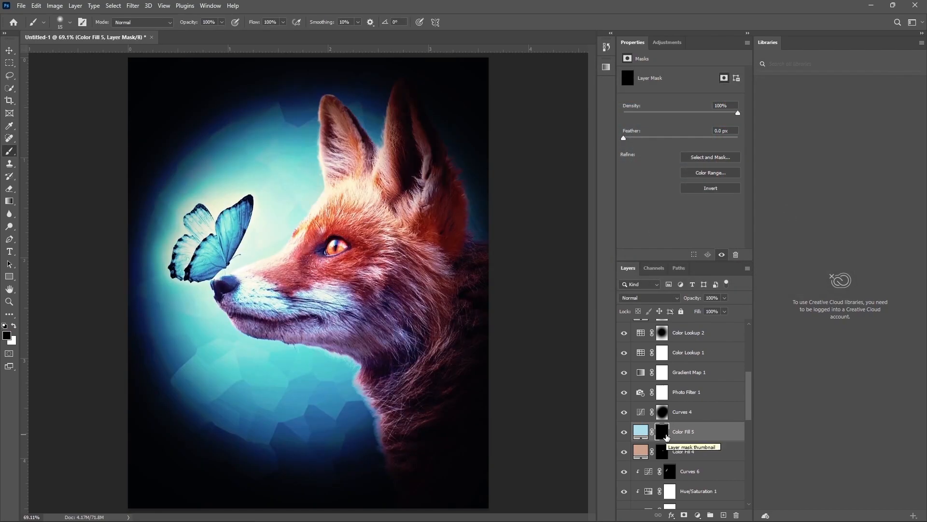
Step: Set the light blue fill to Overlay and paint white on its mask over the fox's eye with a small soft brush
left_click(649, 298)
left_click(637, 398)
left_click(13, 325)
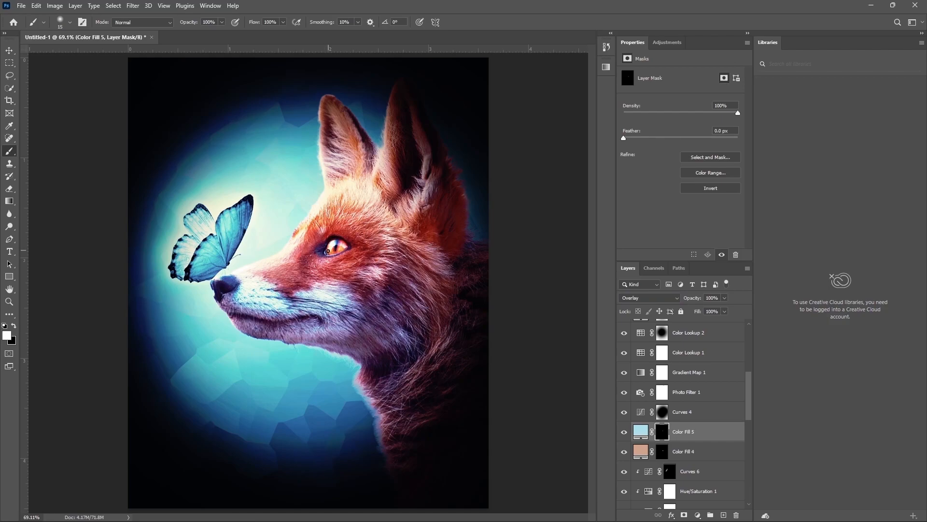
key("bracketright")
key("bracketright")
key("bracketright")
key("bracketright")
key("bracketright")
left_click(328, 243)
Step: Trim the light blue eye highlight with black and white mask dabs around the eye, and compare the layer off and on
key("x")
left_click(350, 249)
left_click(318, 249)
key("x")
left_click(328, 246)
key("x")
left_click(624, 432)
left_click(624, 432)
key("x")
key("x")
Step: Set the fox's Curves layer to Multiply at 38% opacity, comparing the layer off and on
scroll(678, 413, "up", 5)
scroll(678, 413, "down", 5)
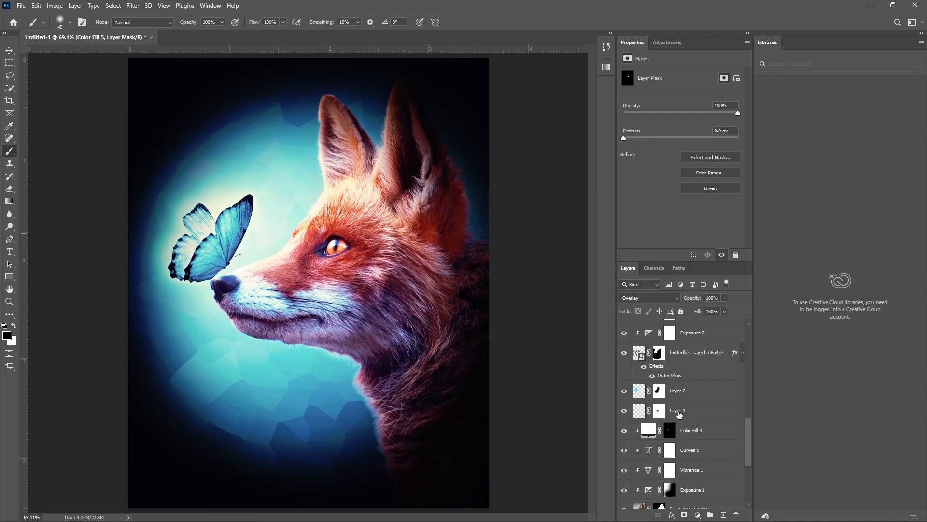
scroll(679, 414, "down", 4)
left_click(624, 371)
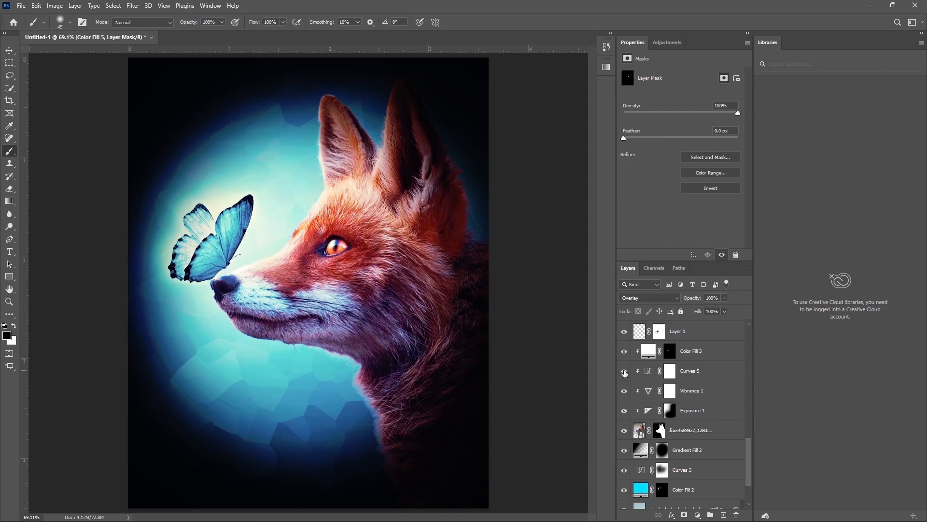
left_click(625, 372)
left_click(652, 371)
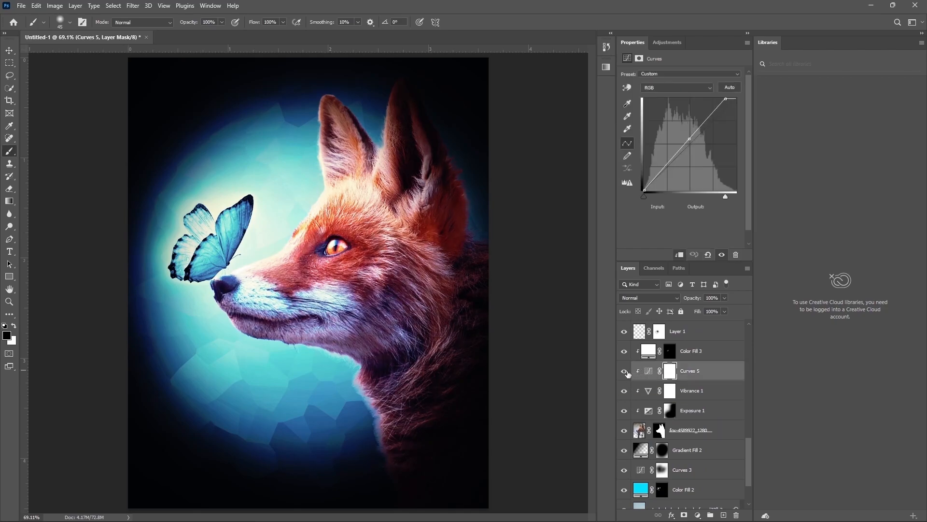
left_click(645, 298)
left_click(638, 318)
left_click(644, 299)
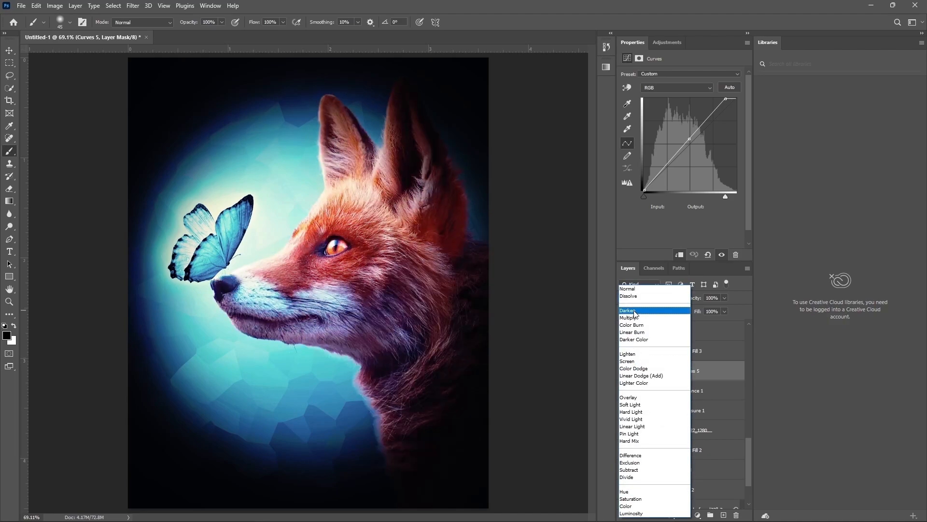
left_click(633, 317)
left_click_drag(724, 298, 698, 314)
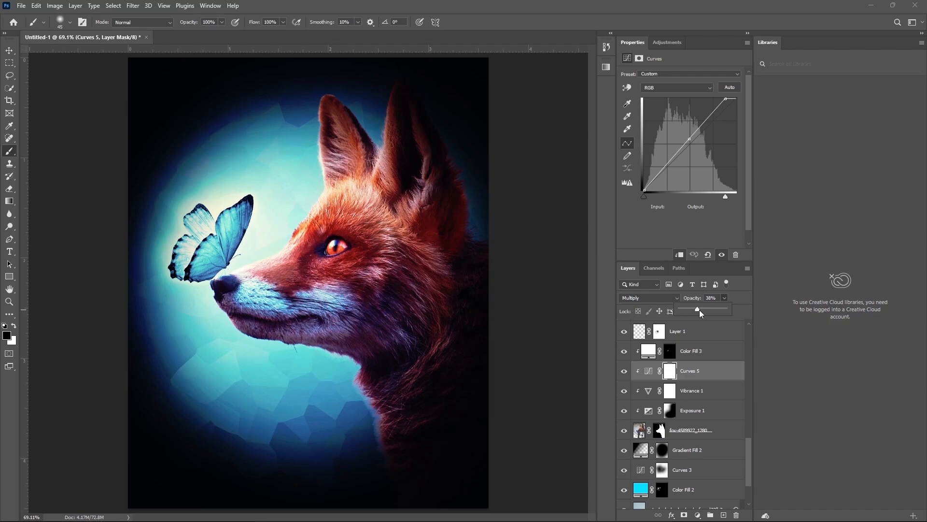
left_click(624, 370)
left_click(624, 370)
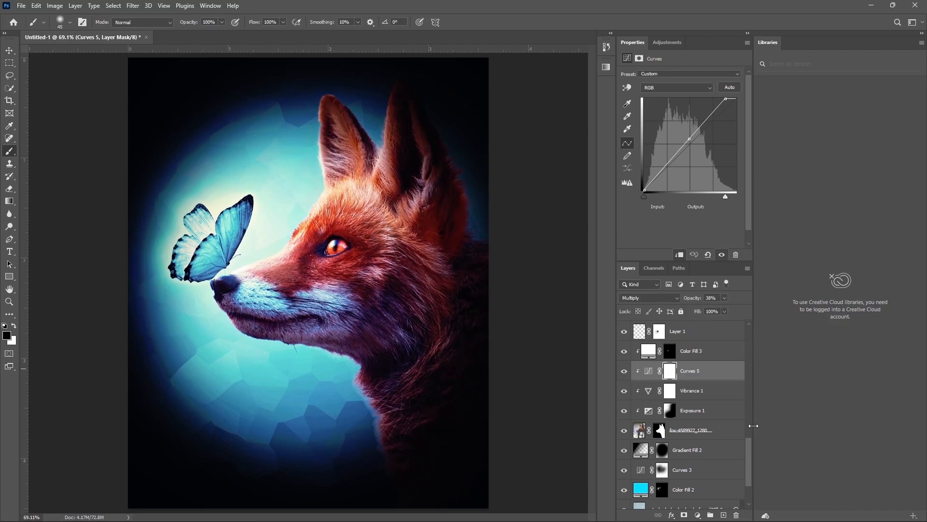
Step: Compare the background gradient fill off and on, and set the Curves layer beneath it to 83% opacity
scroll(752, 457, "down", 2)
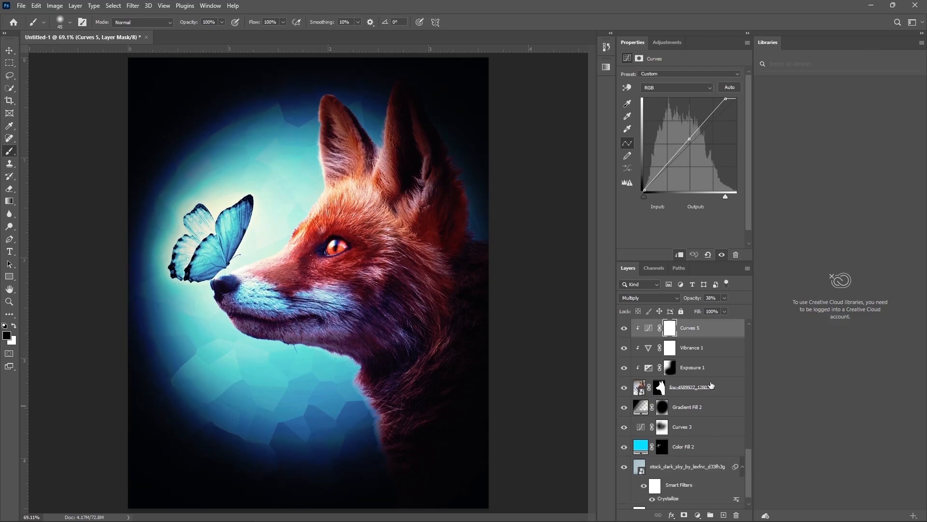
left_click(662, 406)
left_click(623, 409)
left_click(623, 408)
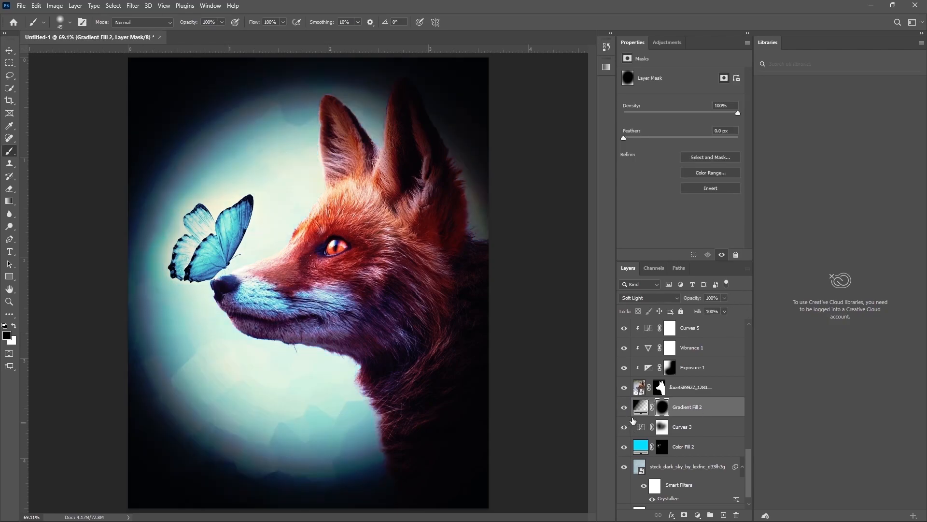
left_click(633, 423)
left_click(724, 298)
left_click_drag(704, 311, 716, 310)
Step: Examine how the background color fill, Curves and gradient layers and the overall Curves vignette each affect the image
left_click_drag(625, 447, 627, 420)
left_click(624, 427)
left_click(624, 447)
left_click(624, 407)
left_click(624, 426)
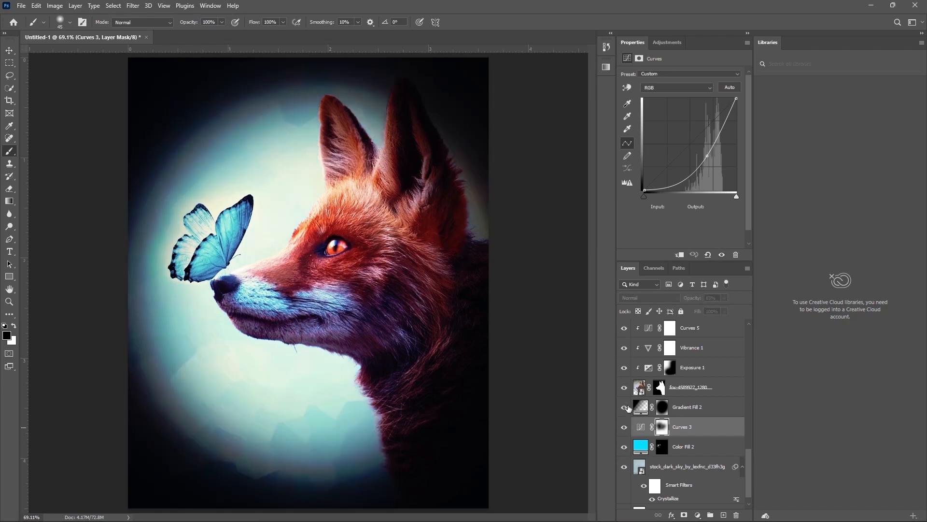
left_click(624, 427)
scroll(720, 414, "up", 5)
scroll(720, 413, "up", 2)
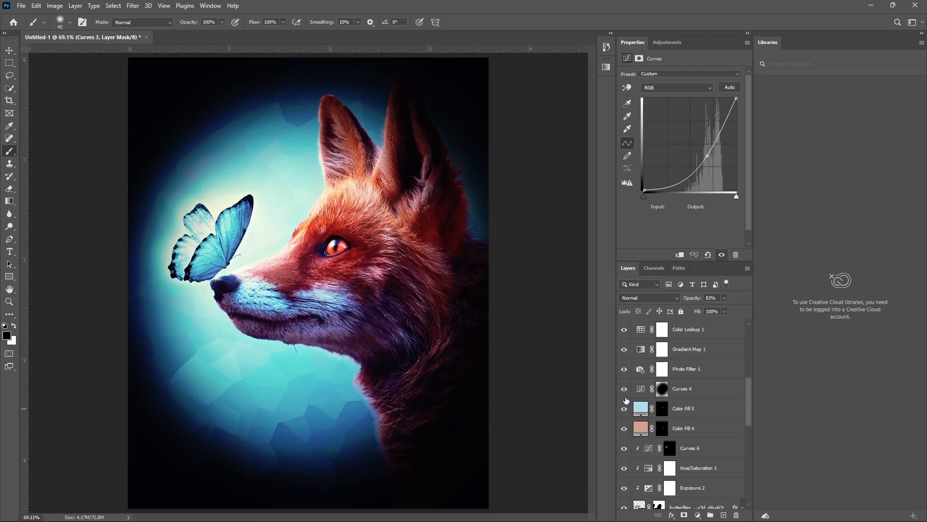
left_click(625, 389)
left_click(625, 389)
Step: Compare the upper vignette gradient fill off and on, and start painting black on its mask at 34% brush opacity
scroll(693, 390, "up", 2)
scroll(693, 390, "up", 1)
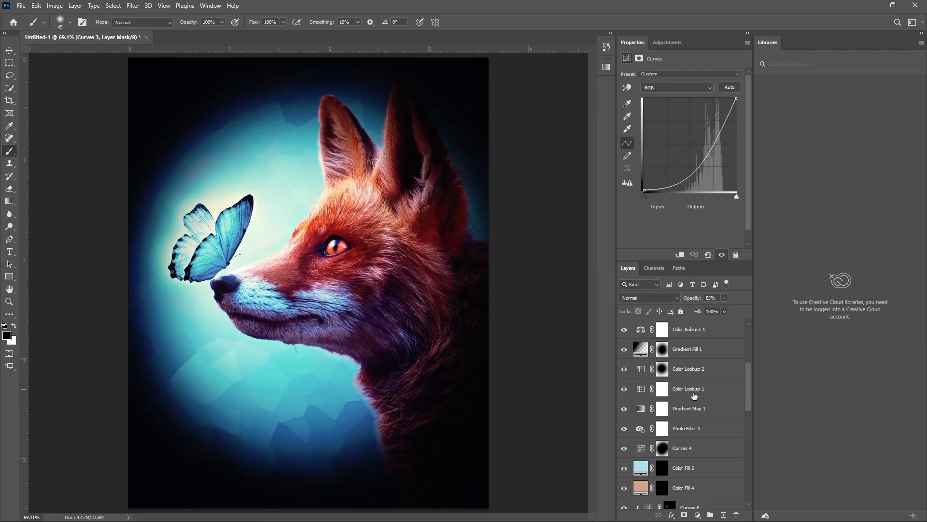
left_click(625, 351)
left_click(624, 351)
left_click(663, 348)
left_click(222, 22)
left_click(192, 33)
left_click(308, 278)
Step: Enlarge the brush and paint black on the upper vignette gradient's mask from the fox's muzzle up past the butterfly
key("bracketright")
key("bracketright")
key("bracketright")
key("bracketright")
key("bracketright")
key("bracketright")
key("bracketright")
key("bracketright")
key("bracketright")
key("bracketright")
key("bracketright")
key("bracketright")
key("bracketright")
key("bracketright")
key("bracketright")
key("bracketright")
key("bracketright")
key("bracketright")
key("bracketright")
key("bracketright")
mouse_move(292, 256)
left_mouse_down()
mouse_move(269, 238)
mouse_move(269, 213)
mouse_move(184, 158)
mouse_move(313, 116)
mouse_move(476, 134)
mouse_move(423, 329)
mouse_move(422, 421)
mouse_move(315, 383)
mouse_move(178, 403)
mouse_move(211, 378)
mouse_move(383, 389)
mouse_move(497, 195)
mouse_move(446, 175)
mouse_move(191, 145)
mouse_move(239, 311)
mouse_move(181, 175)
left_mouse_up()
Step: Reduce the brush to 600 px and paint white on the gradient mask across the lower part of the image to restore the vignette
key("bracketleft")
key("bracketleft")
key("bracketleft")
key("bracketleft")
key("bracketleft")
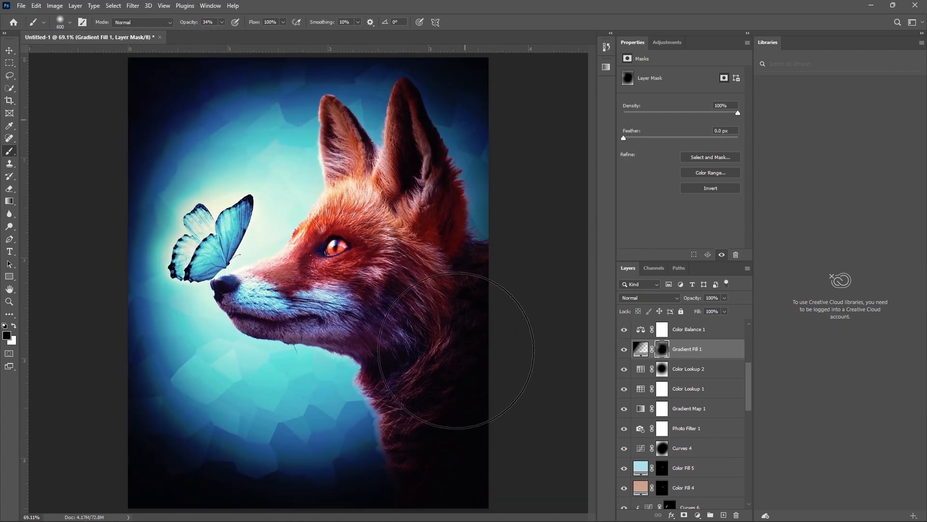
key("x")
mouse_move(182, 258)
left_mouse_down()
mouse_move(290, 395)
mouse_move(415, 392)
left_mouse_up()
left_click_drag(277, 395, 588, 362)
left_click_drag(206, 359, 207, 361)
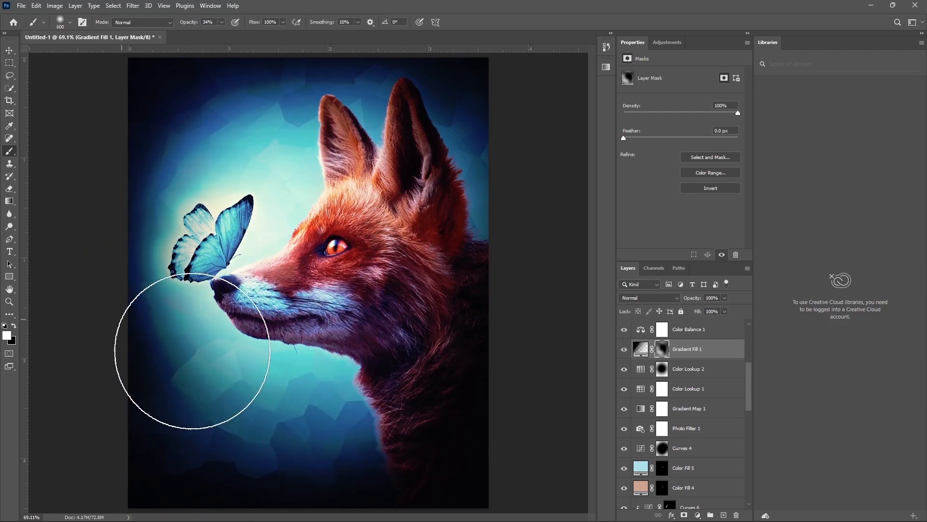
Step: Balance the vignette on the same mask with alternating black and white dabs at the image's outer side edges
key("x")
left_click(129, 254)
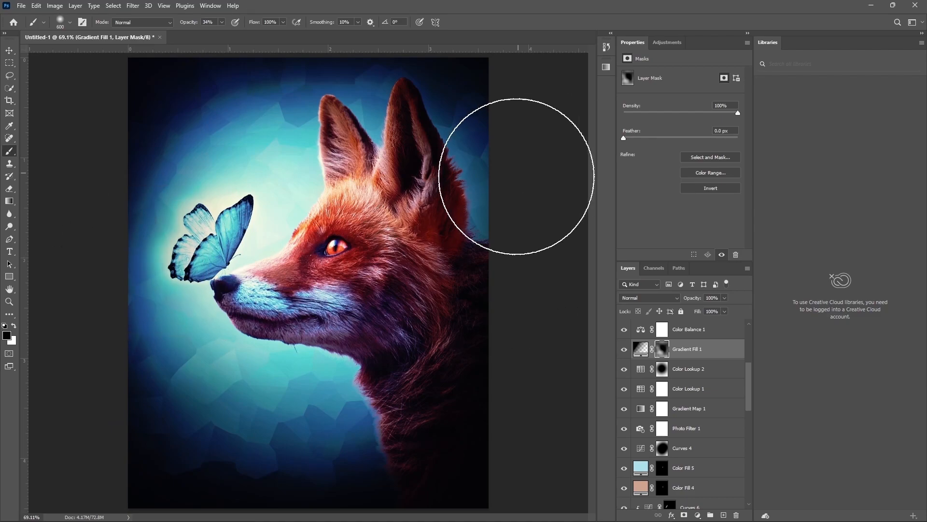
key("x")
left_click(493, 191)
key("x")
left_click(510, 202)
left_click(525, 184)
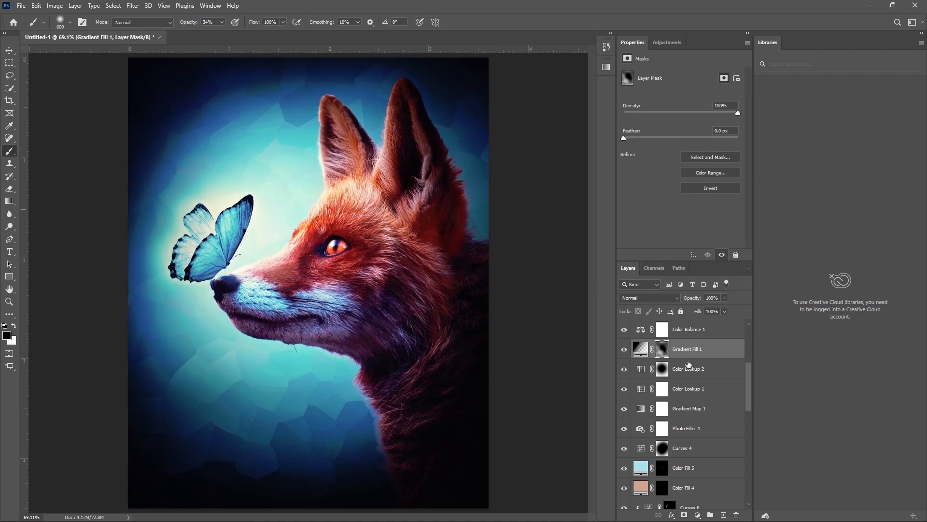
Step: Refine the fox layer's mask in Select and Mask with a 3 px feather
scroll(709, 426, "down", 5)
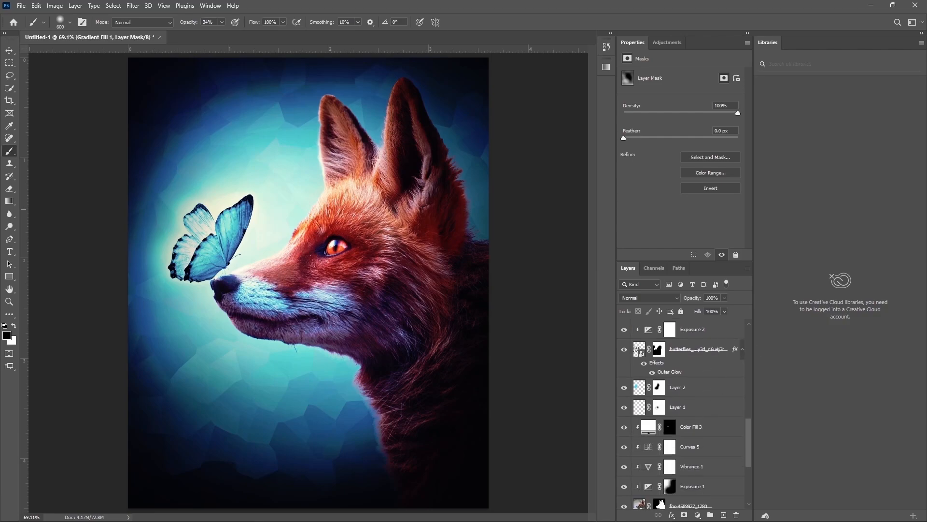
scroll(716, 398, "down", 4)
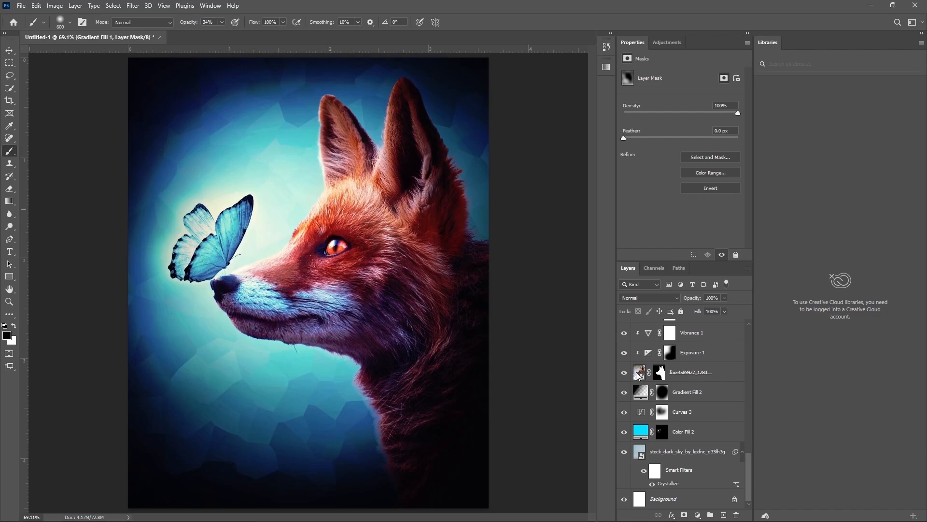
left_click(639, 373)
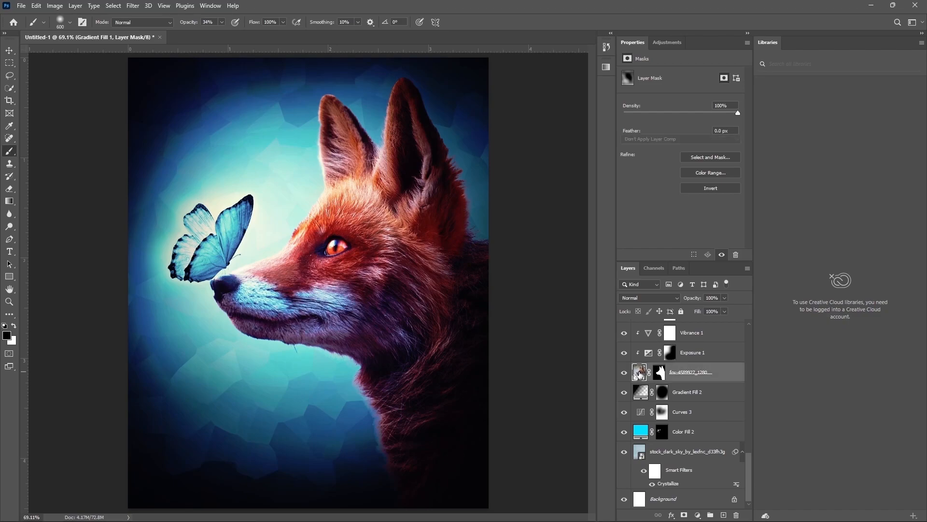
left_click(665, 378)
left_click(712, 153)
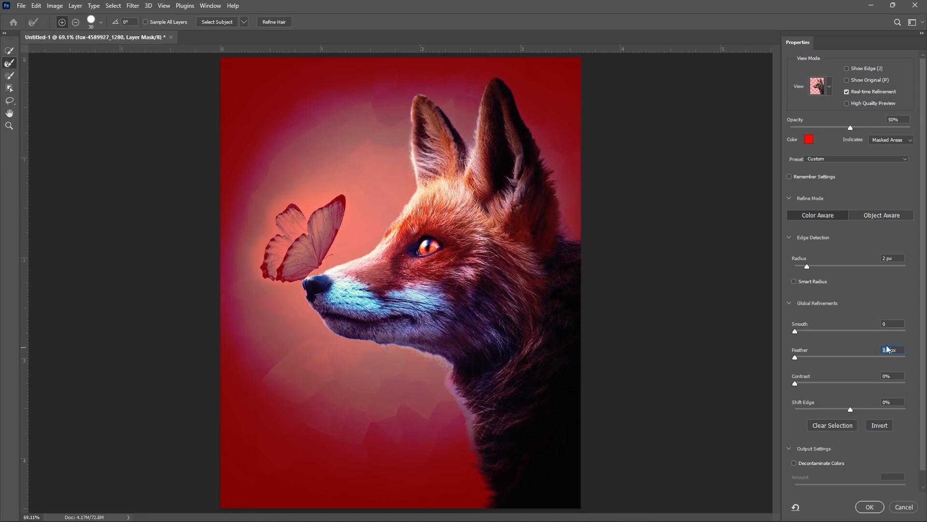
type("3")
left_click(868, 506)
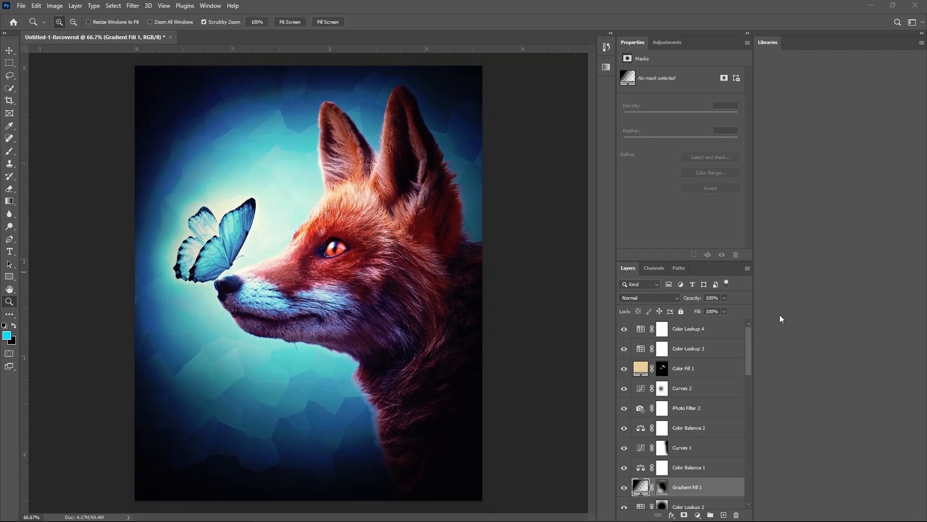
Step: Stamp all visible layers into a new layer above the topmost Color Lookup and convert it to a Smart Object
left_click(694, 330)
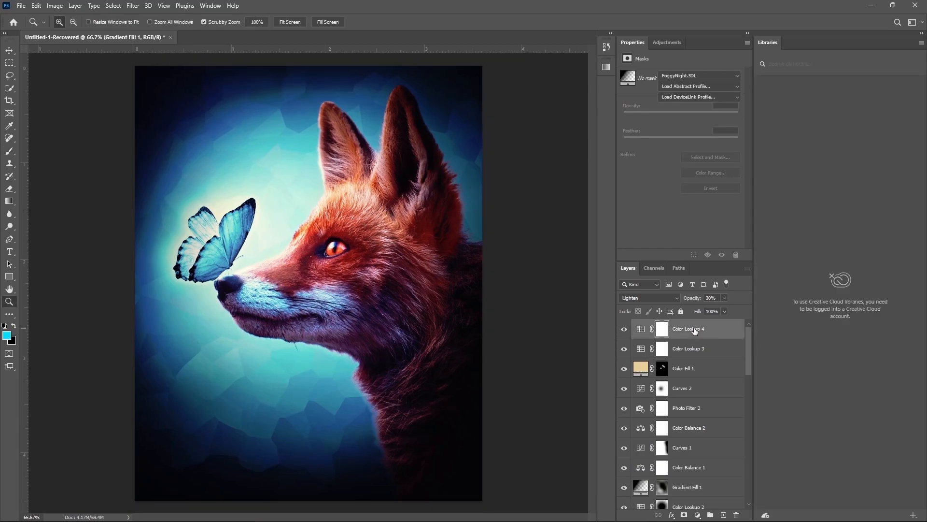
key("ctrl+alt+shift+e")
right_click(694, 329)
left_click(741, 277)
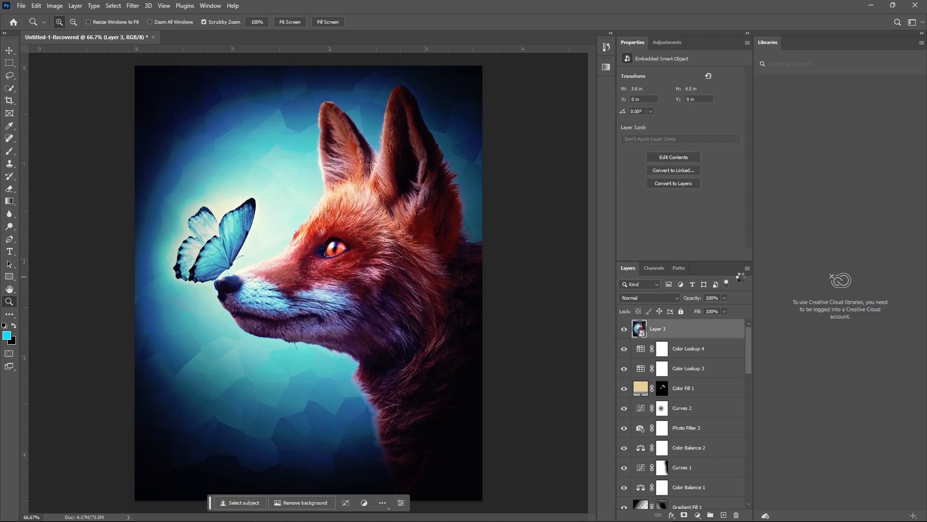
Step: Apply a Camera Raw Filter to the stamped layer using the Modern 04 profile at an amount of 189
left_click(133, 6)
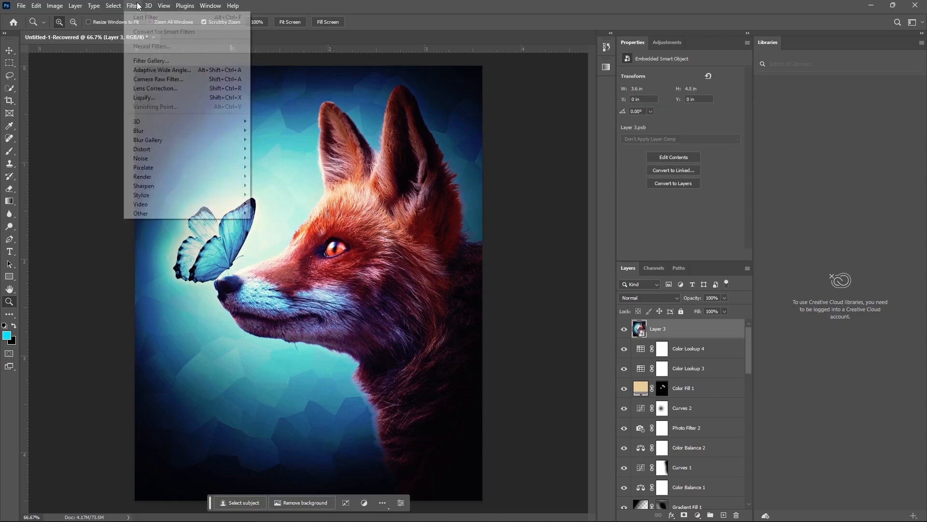
left_click(161, 78)
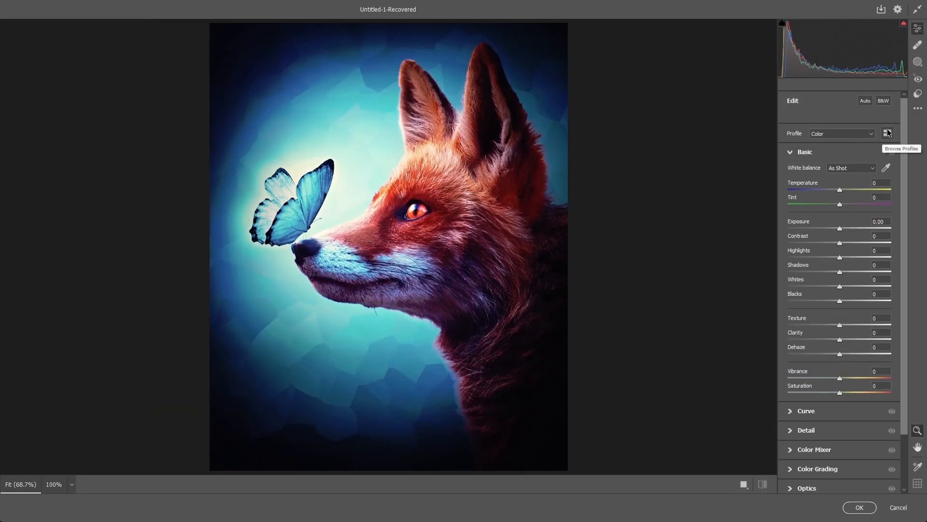
left_click(890, 133)
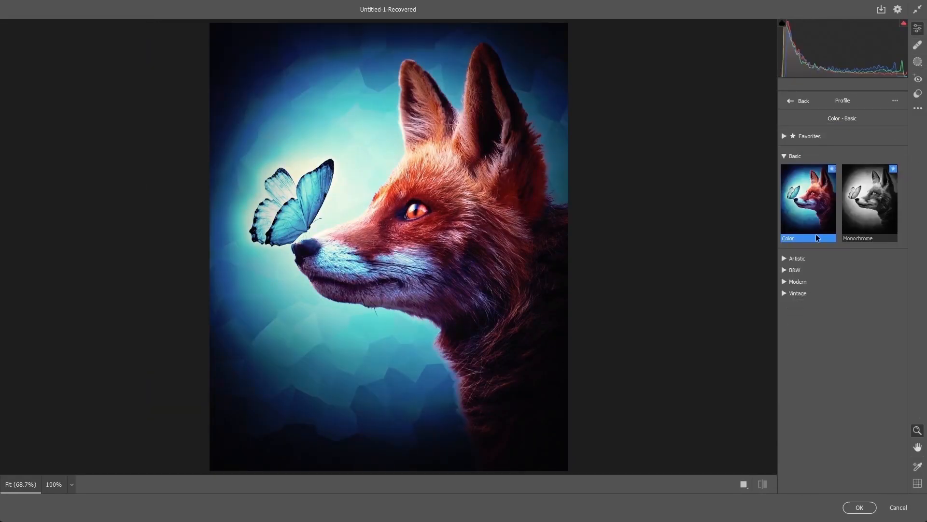
left_click(786, 282)
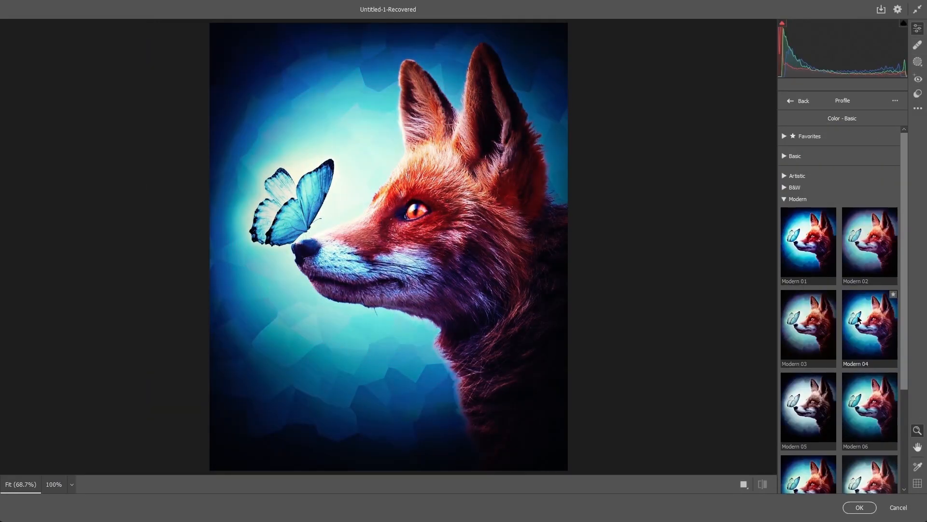
left_click(880, 316)
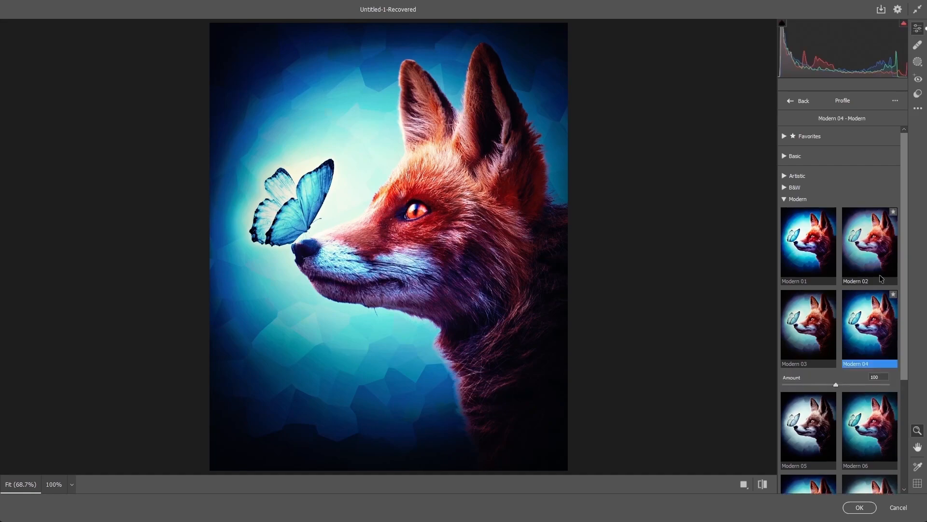
left_click_drag(836, 385, 918, 379)
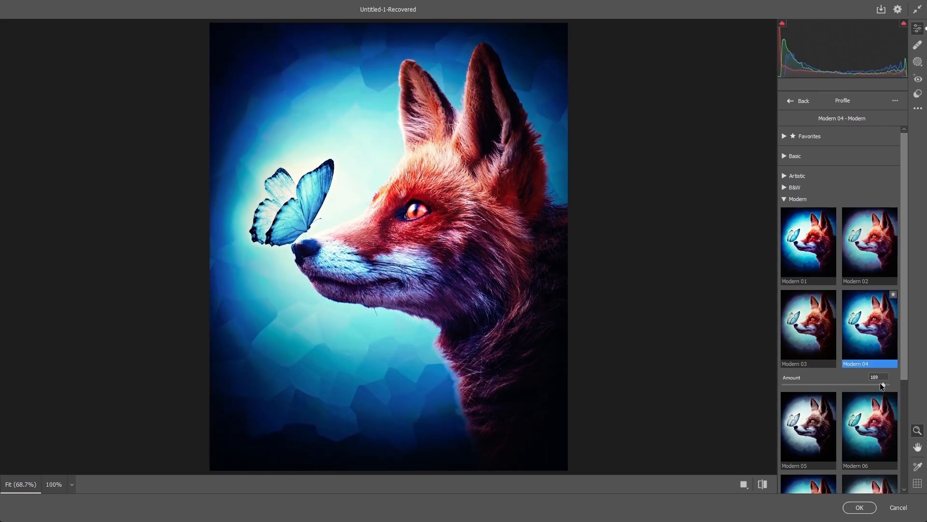
left_click(859, 507)
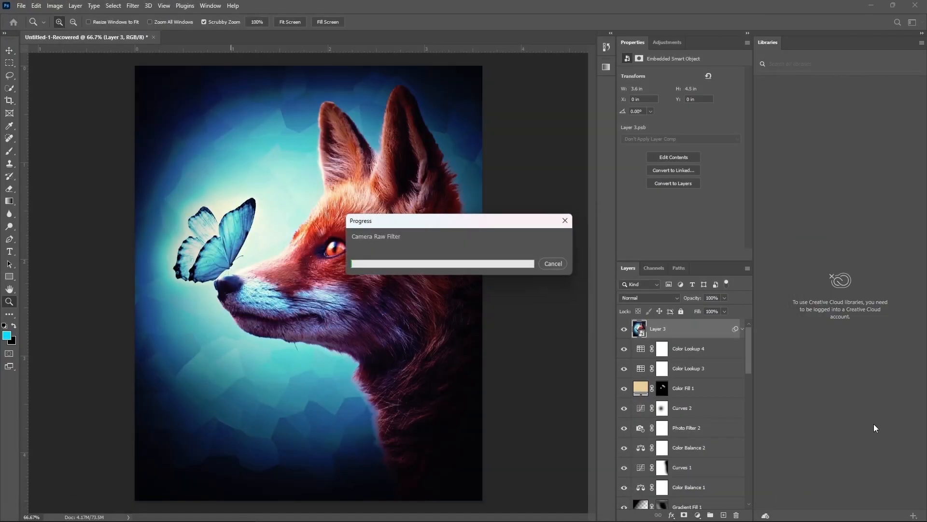
Step: Stamp the graded image into another Smart Object layer on top and open it in the Camera Raw Filter
right_click(706, 333)
left_click(759, 277)
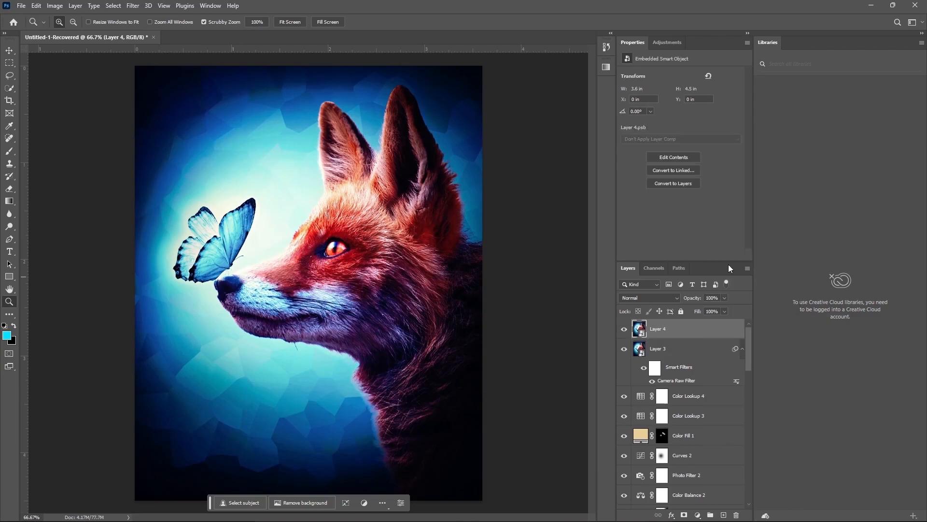
left_click(133, 5)
left_click(152, 76)
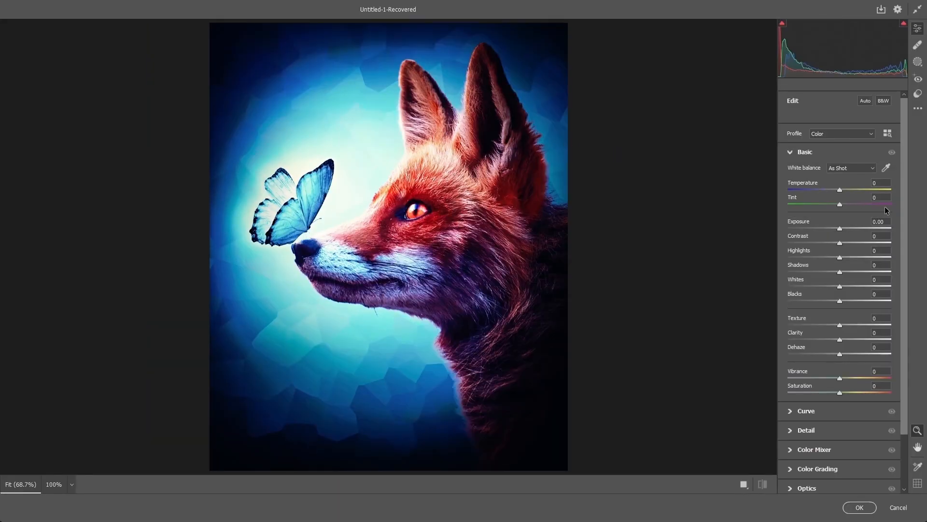
Step: Set Highlights to +20 and Shadows to +50 in the basic Camera Raw adjustments
left_click(880, 250)
type("20")
key("Tab")
type("50")
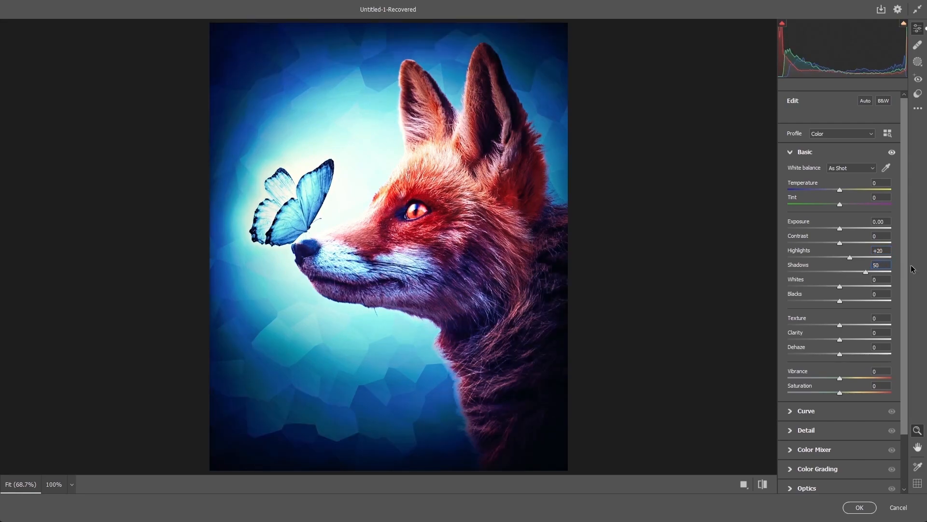
Step: Set the Color Mixer luminance to Oranges +29, Yellows -21 and Magentas +100, and apply the Camera Raw Filter
scroll(847, 362, "down", 3)
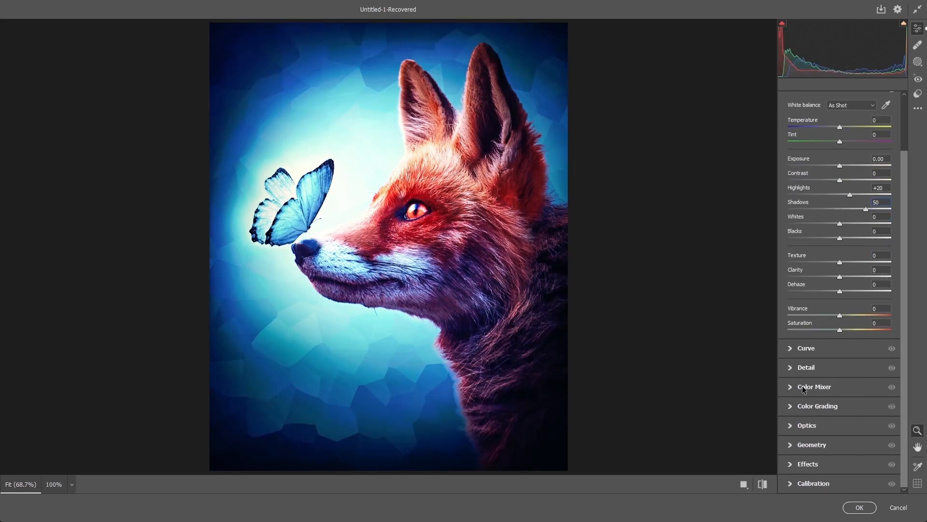
left_click(792, 386)
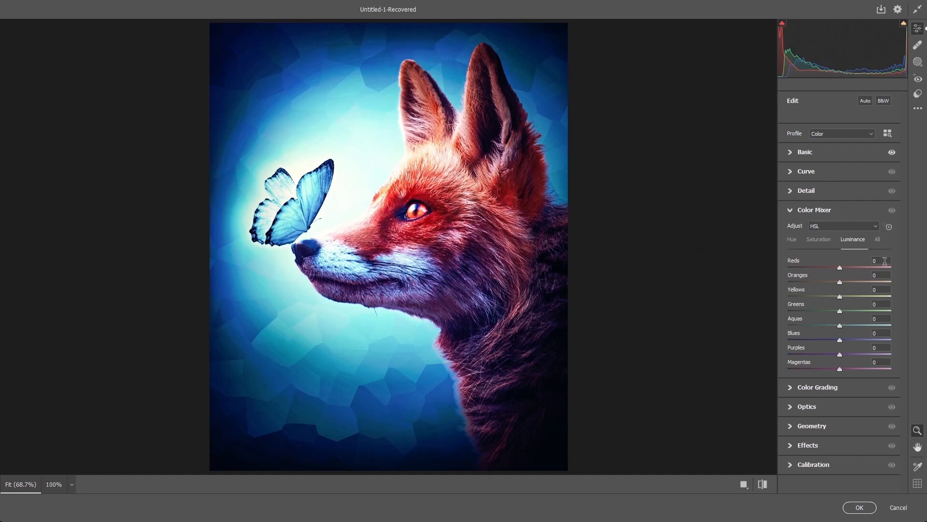
left_click(884, 275)
type("29")
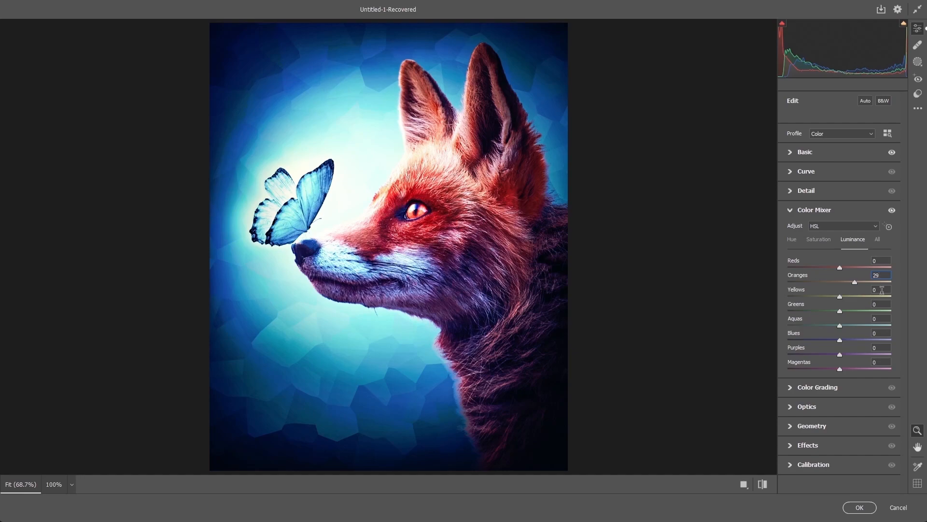
left_click(884, 289)
type("-21")
left_click(878, 363)
type("100")
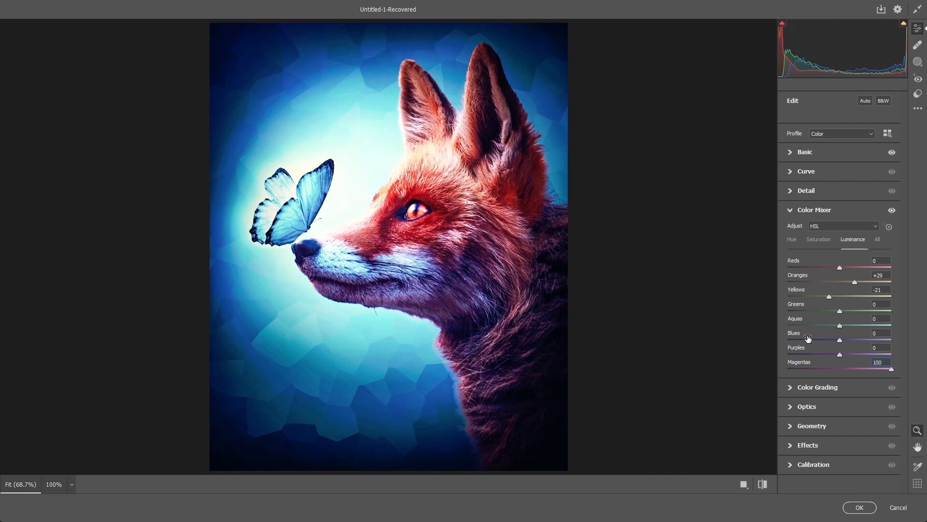
left_click(859, 508)
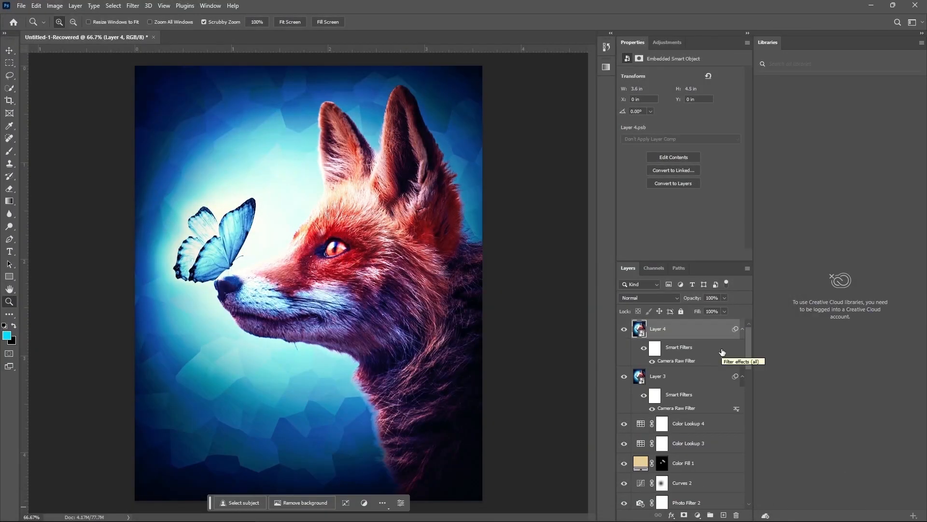
Step: Add a top Curves layer darkening midtones from input 140 to output 112, lift the black point slightly, lower the white point to output 248, and compare it off and on
left_click(697, 515)
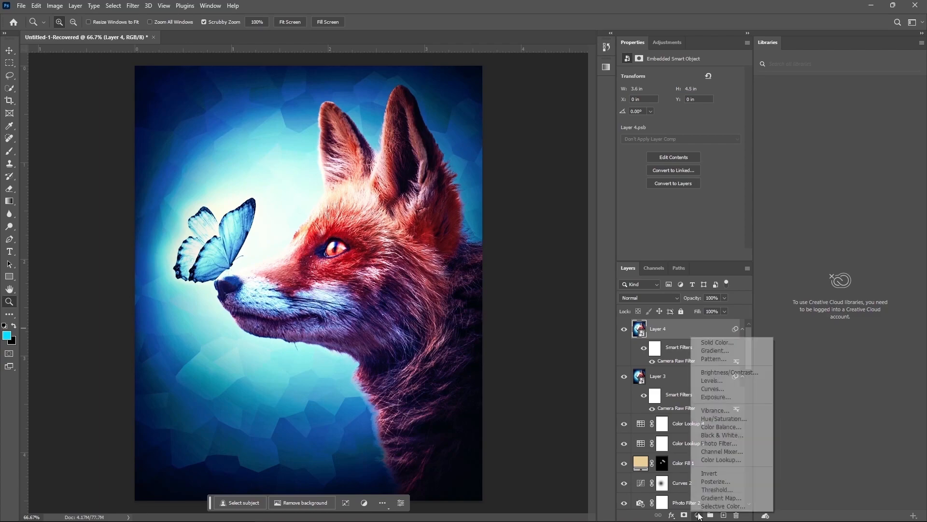
left_click(708, 390)
left_click_drag(694, 140, 694, 150)
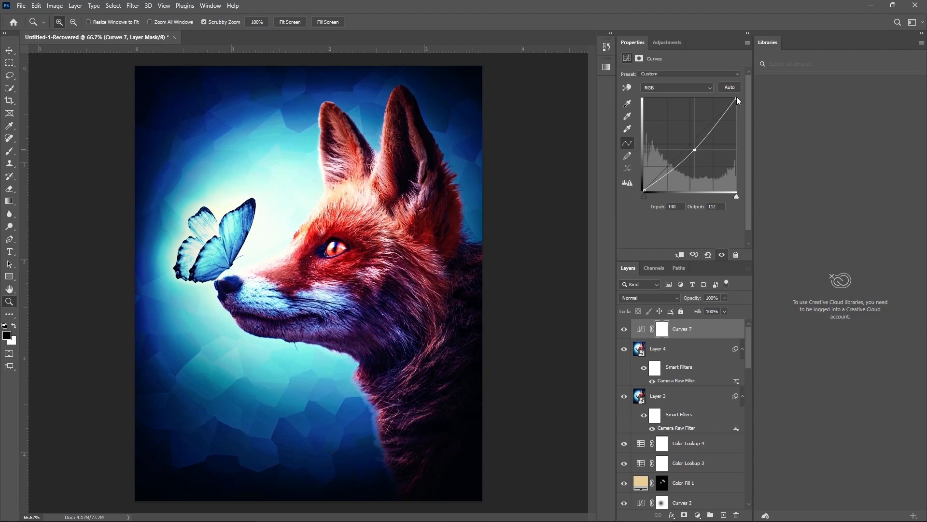
left_click_drag(644, 190, 644, 188)
left_click_drag(737, 97, 755, 100)
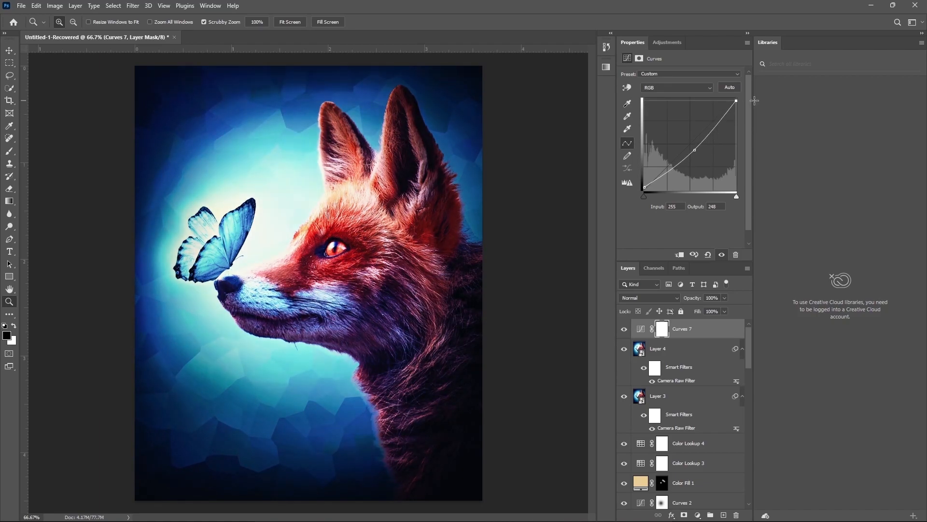
left_click(624, 329)
left_click(624, 329)
Step: Stamp all visible layers above the new Curves layer and convert the result to a Smart Object
key("ctrl+shift+alt+e")
right_click(693, 334)
left_click(744, 277)
Step: Apply an Oil Paint filter with Stylization 2.3, Cleanliness 2.0, Scale 0.8, Bristle Detail 10.0 and Lighting off
left_click(133, 6)
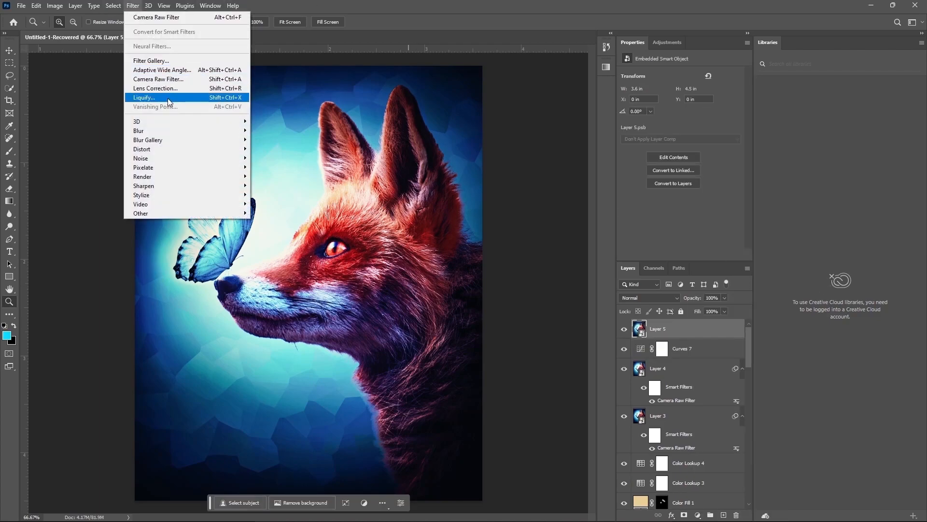
mouse_move(152, 195)
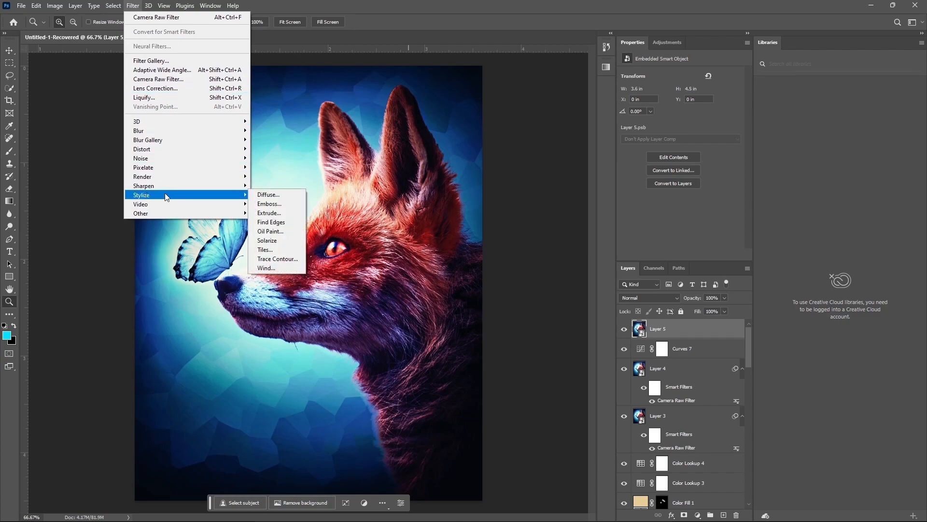
left_click(270, 231)
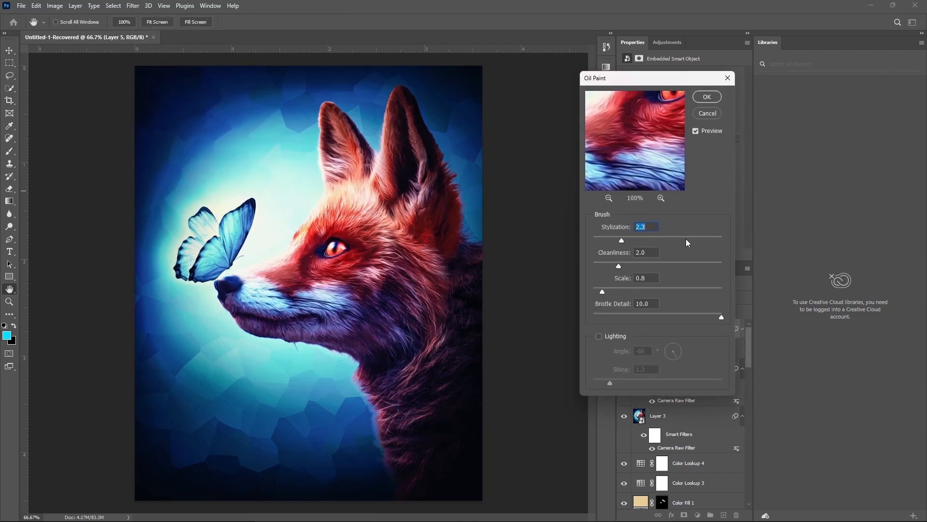
left_click(707, 98)
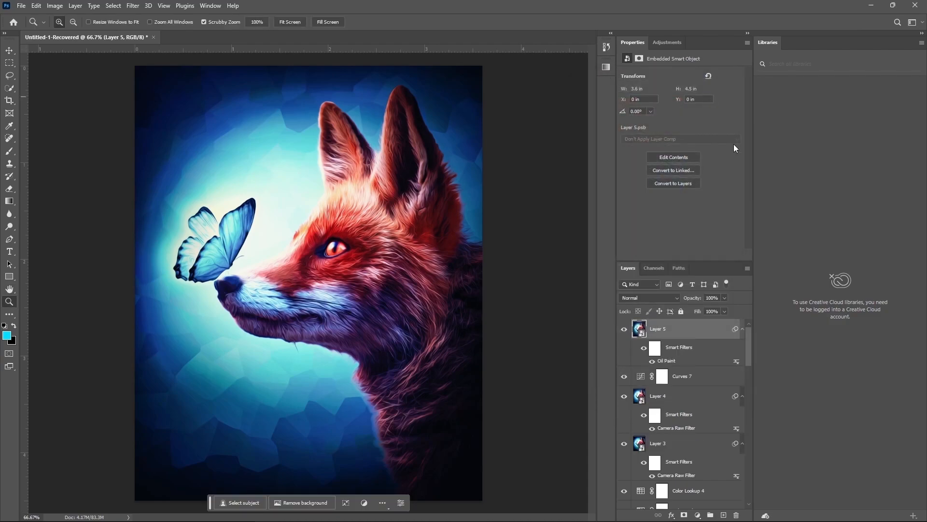